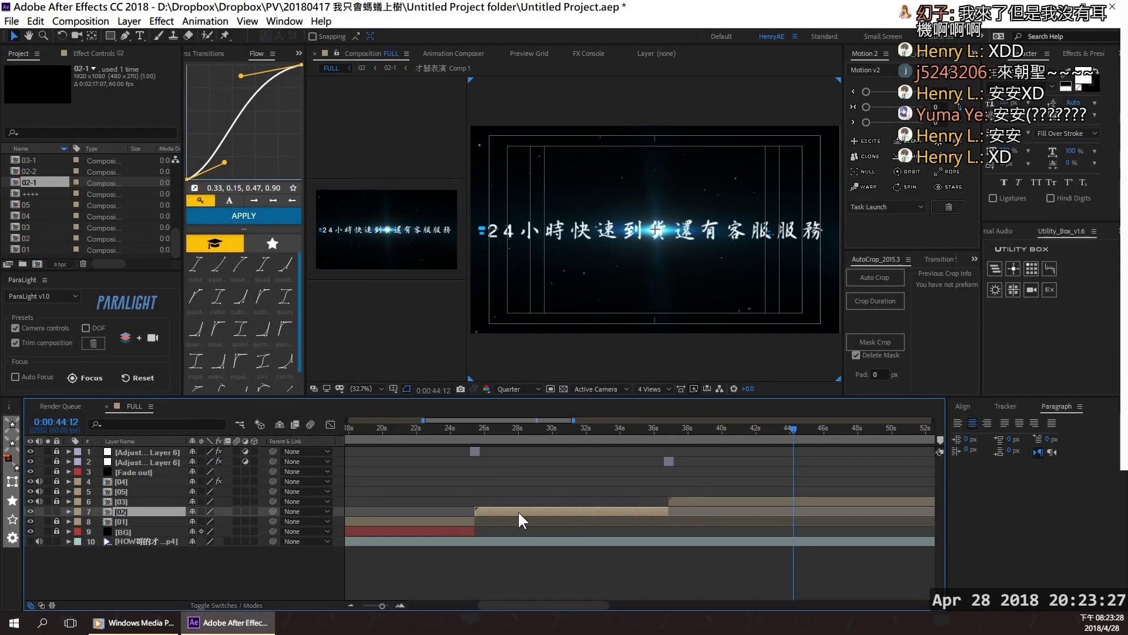
# Scrub 03-1 between the OO24H購物中心 and 24小時 titles and select both text layers.
pyautogui.moveTo(482, 436); pyautogui.dragTo(656, 428)
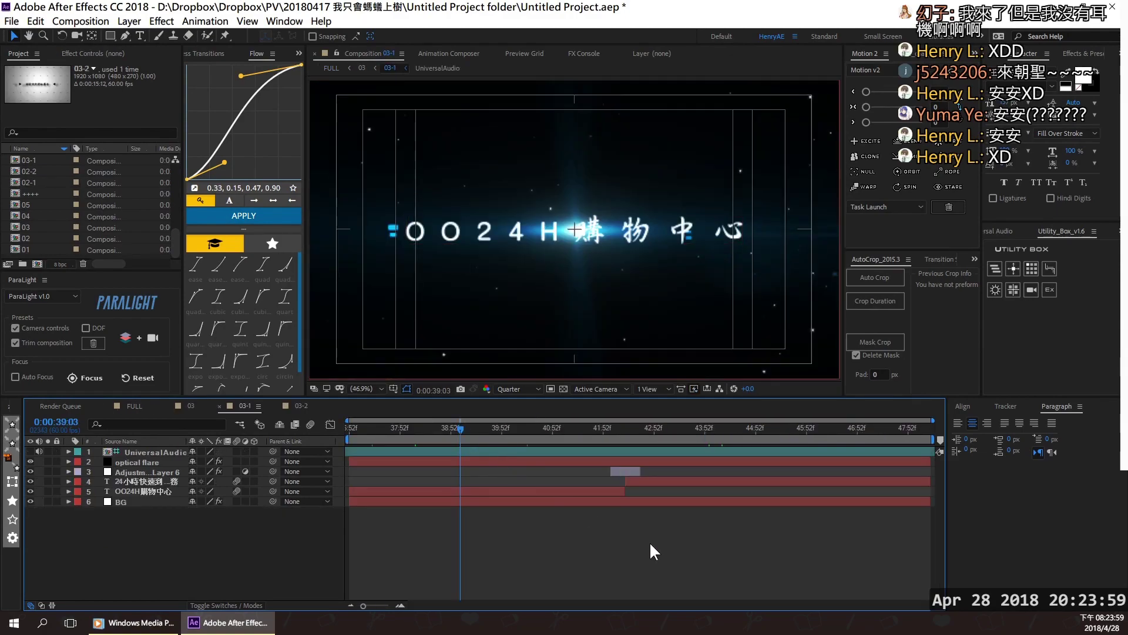
pyautogui.moveTo(462, 431); pyautogui.dragTo(651, 429)
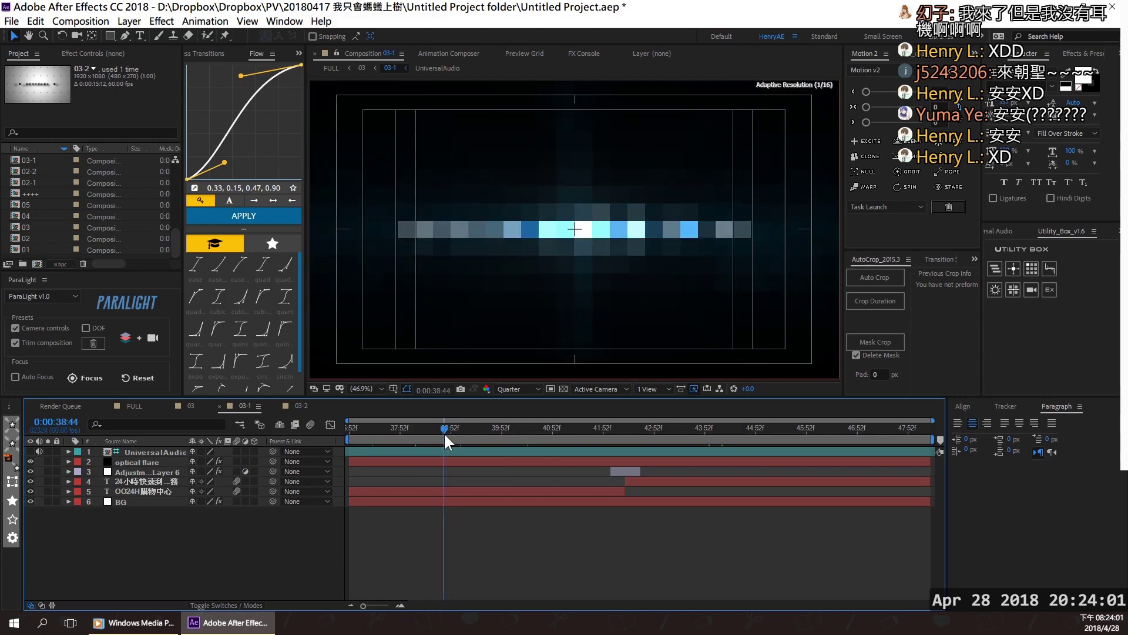
pyautogui.press('j')
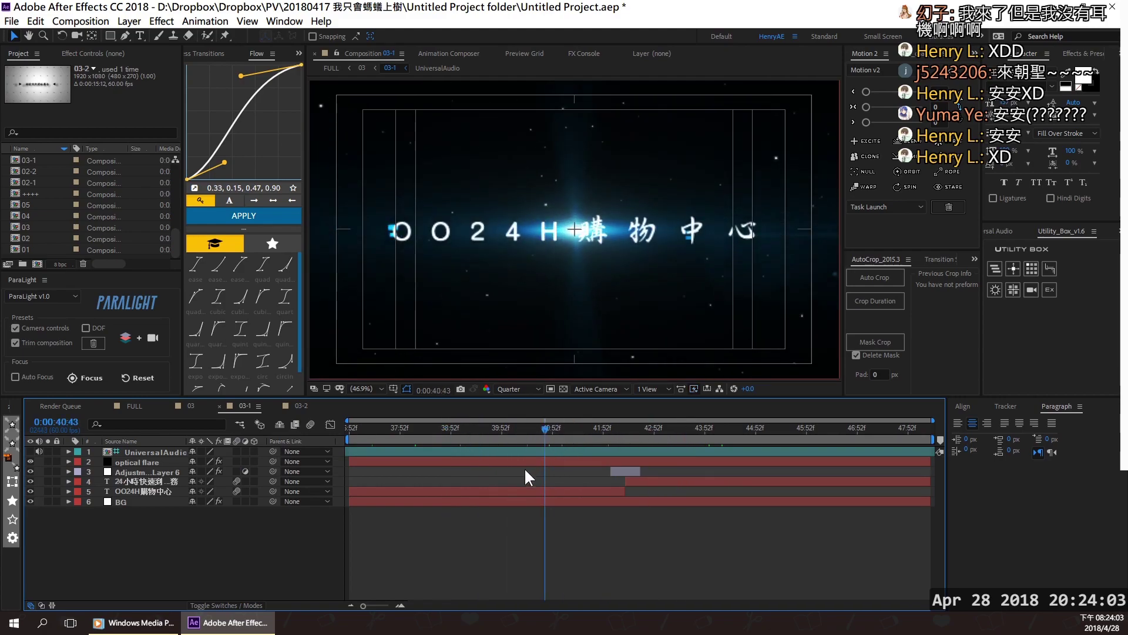
pyautogui.click(502, 489)
pyautogui.click(675, 483)
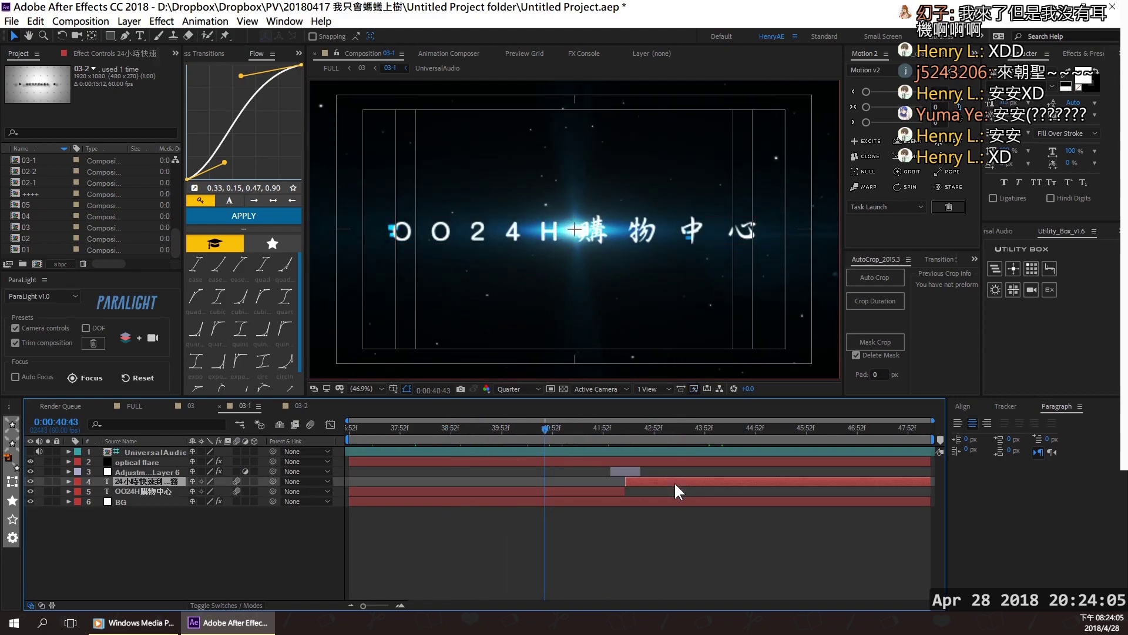
# Inspect the title transition via Adjustment Layer 6, then select the optical flare and BG layers.
pyautogui.click(627, 436)
pyautogui.click(627, 470)
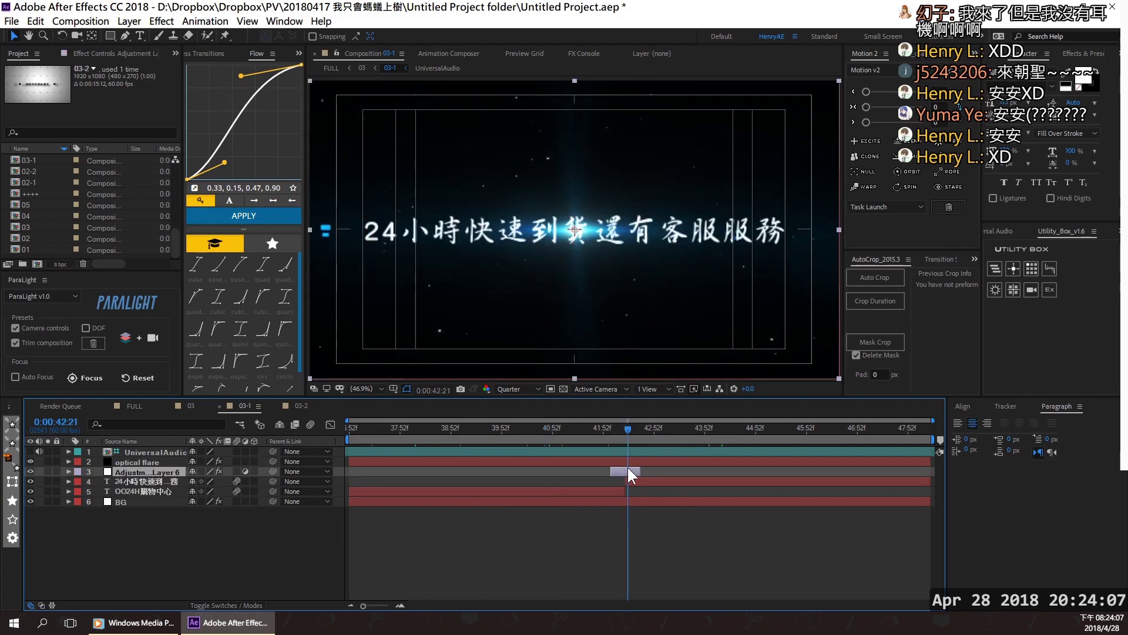
pyautogui.moveTo(626, 435); pyautogui.dragTo(738, 436)
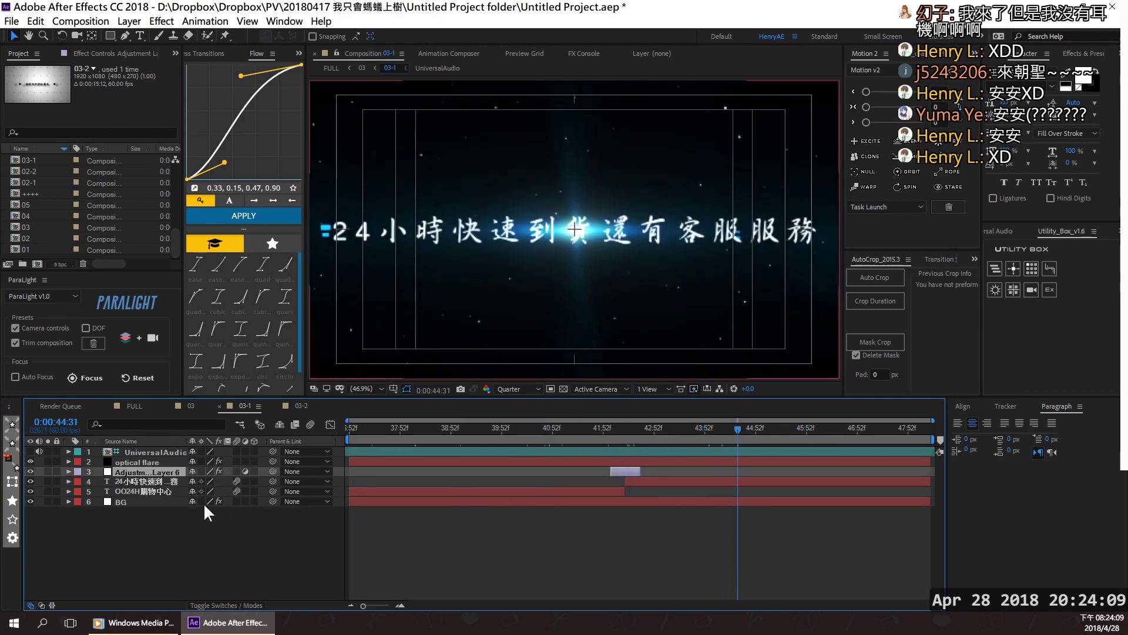
pyautogui.click(140, 462)
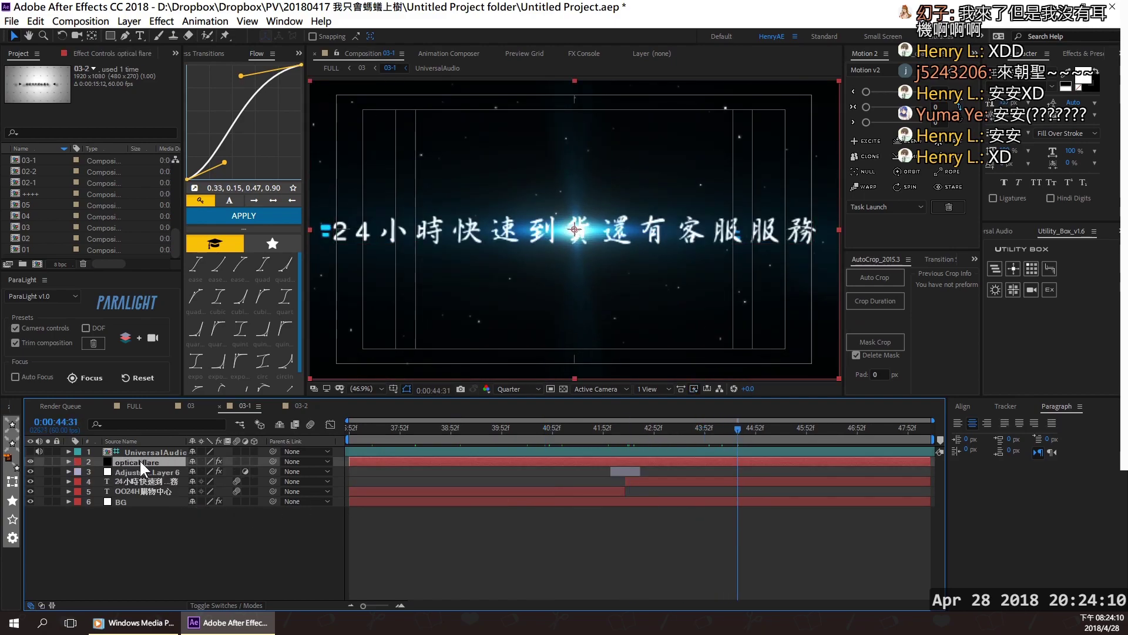
pyautogui.click(148, 502)
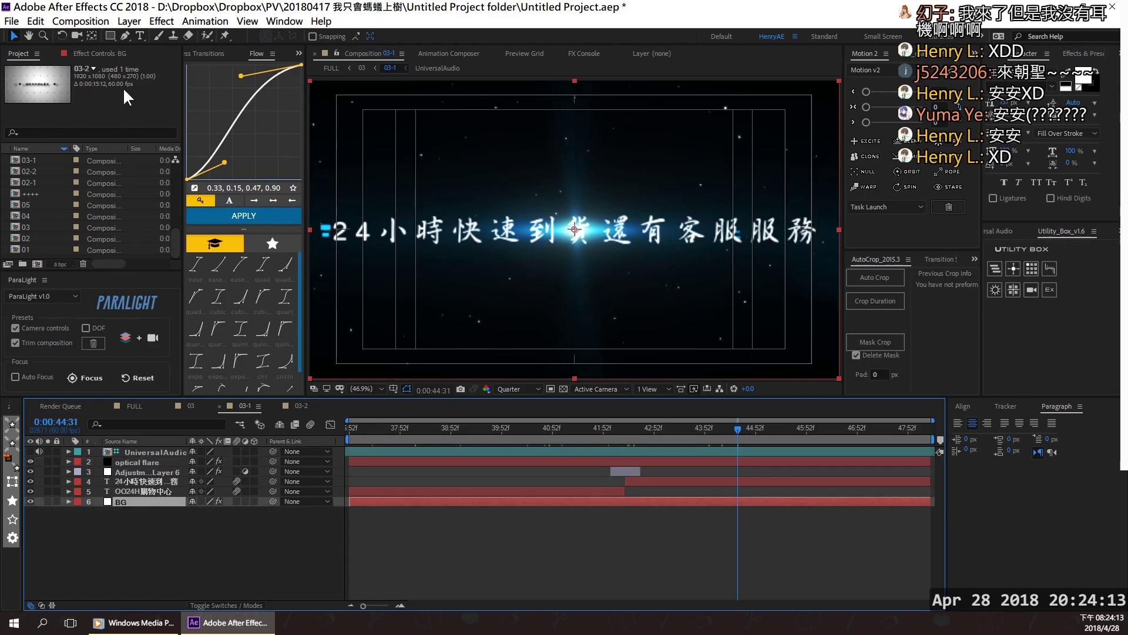
# Show BG's CC Star Burst and Glow settings and preview, stopping at 0:00:43:50.
pyautogui.click(94, 52)
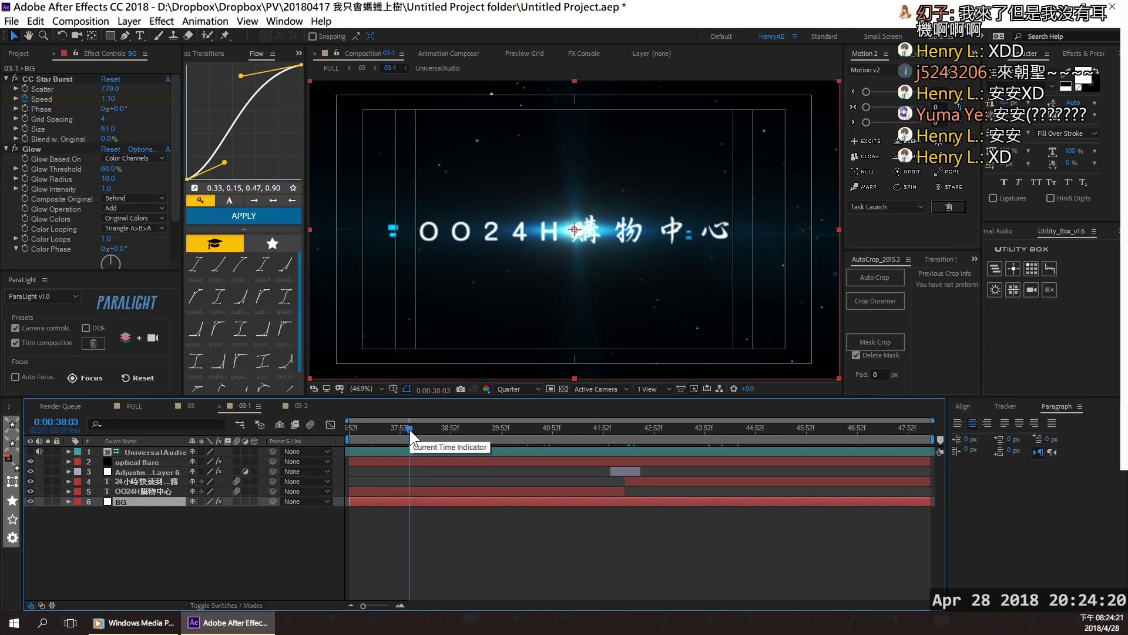
pyautogui.press('space')
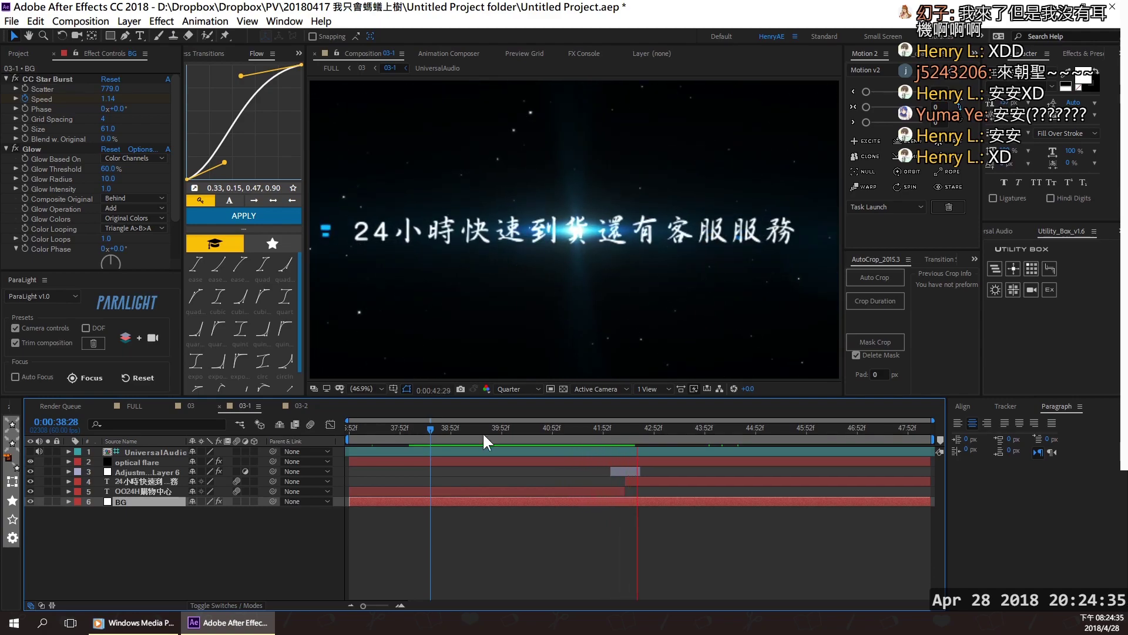
pyautogui.click(703, 430)
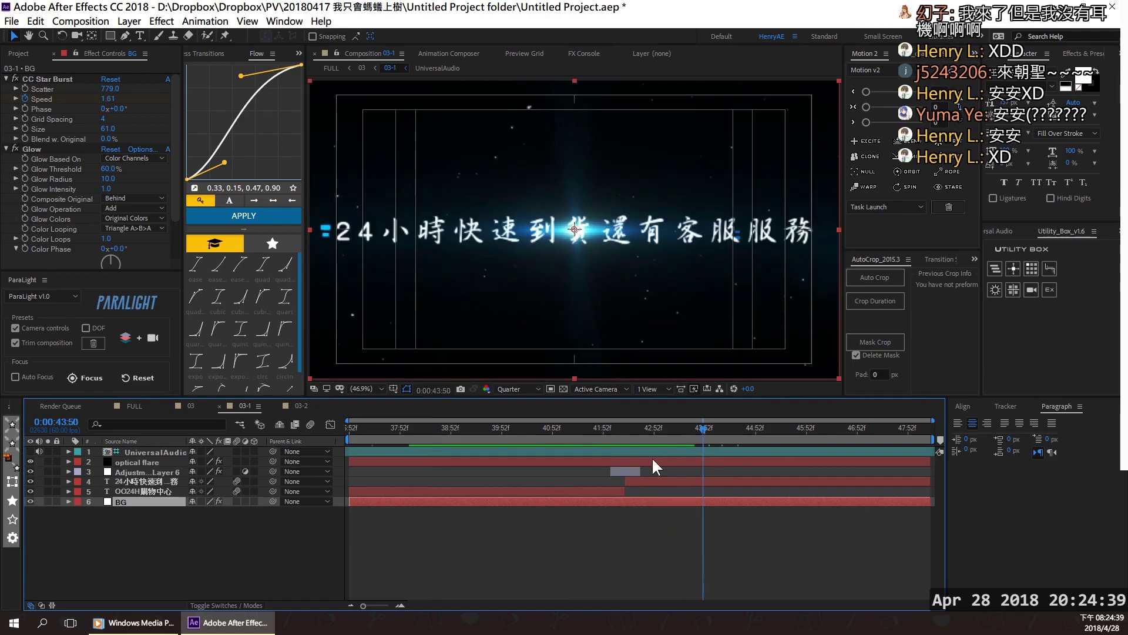
pyautogui.click(149, 463)
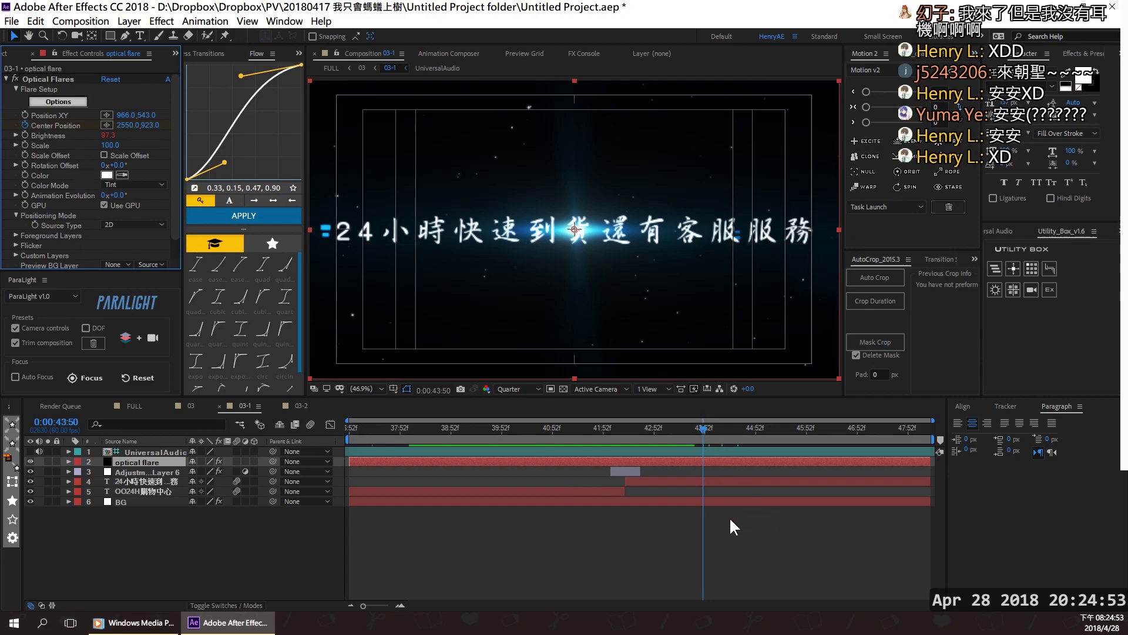
# Preview the Optical Flares animation twice from about 0:00:38:08 across both titles.
pyautogui.moveTo(618, 430); pyautogui.dragTo(448, 463)
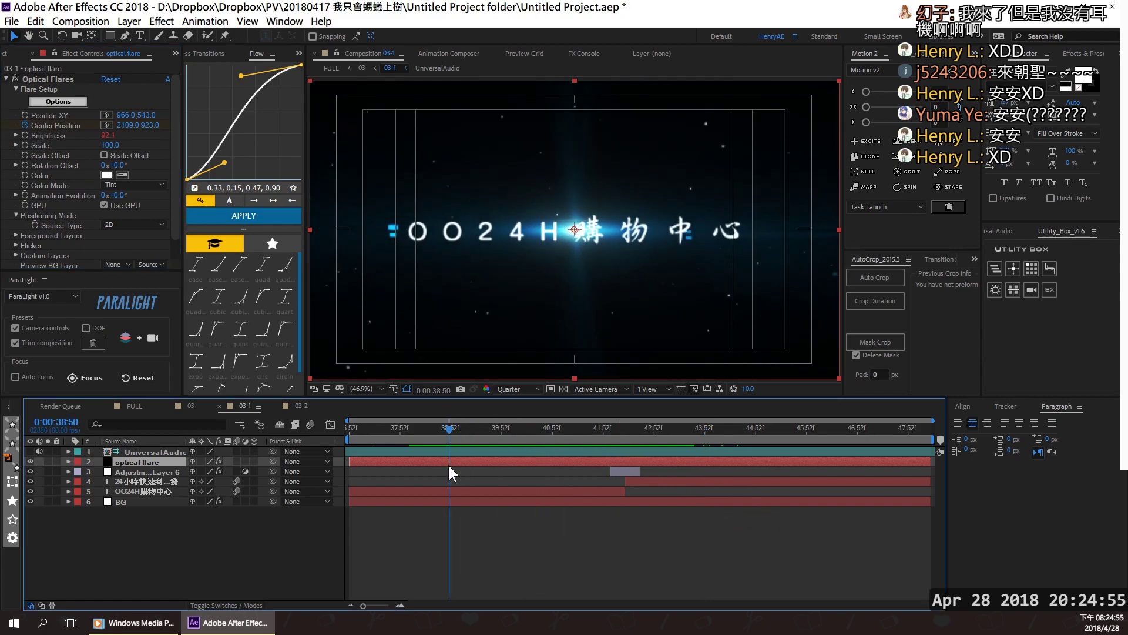
pyautogui.press('space')
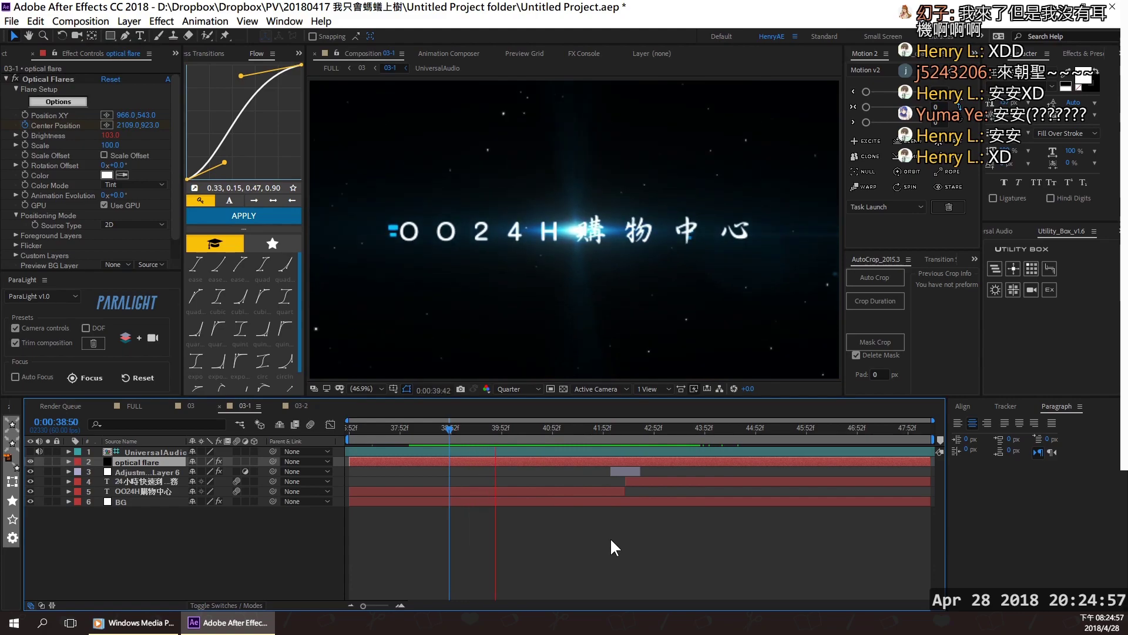
pyautogui.moveTo(491, 425); pyautogui.dragTo(413, 435)
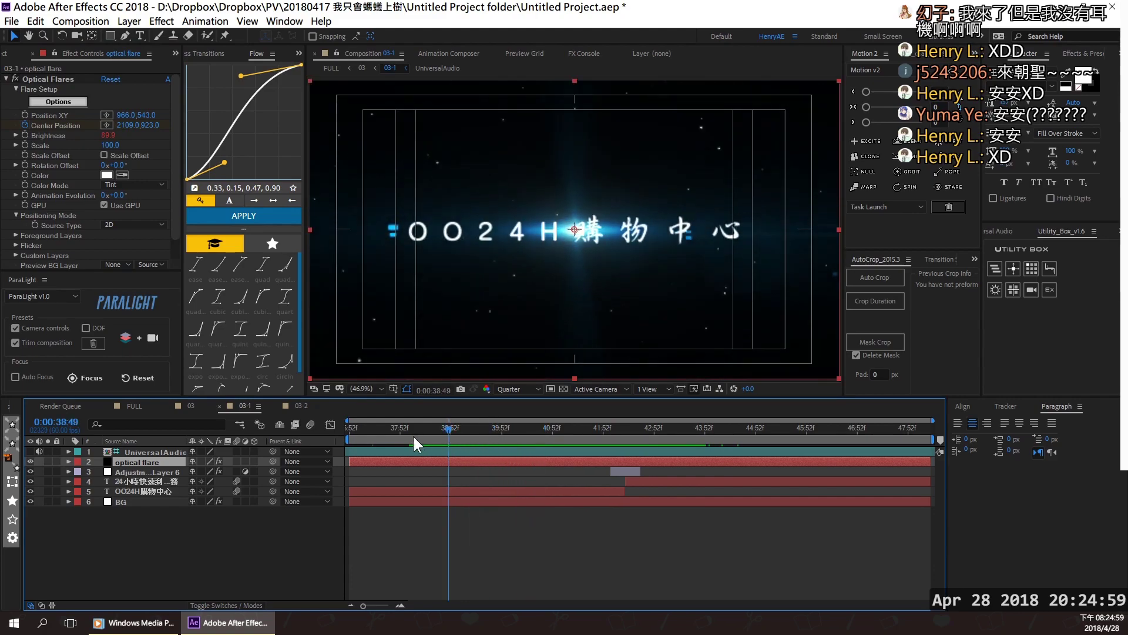
pyautogui.press('space')
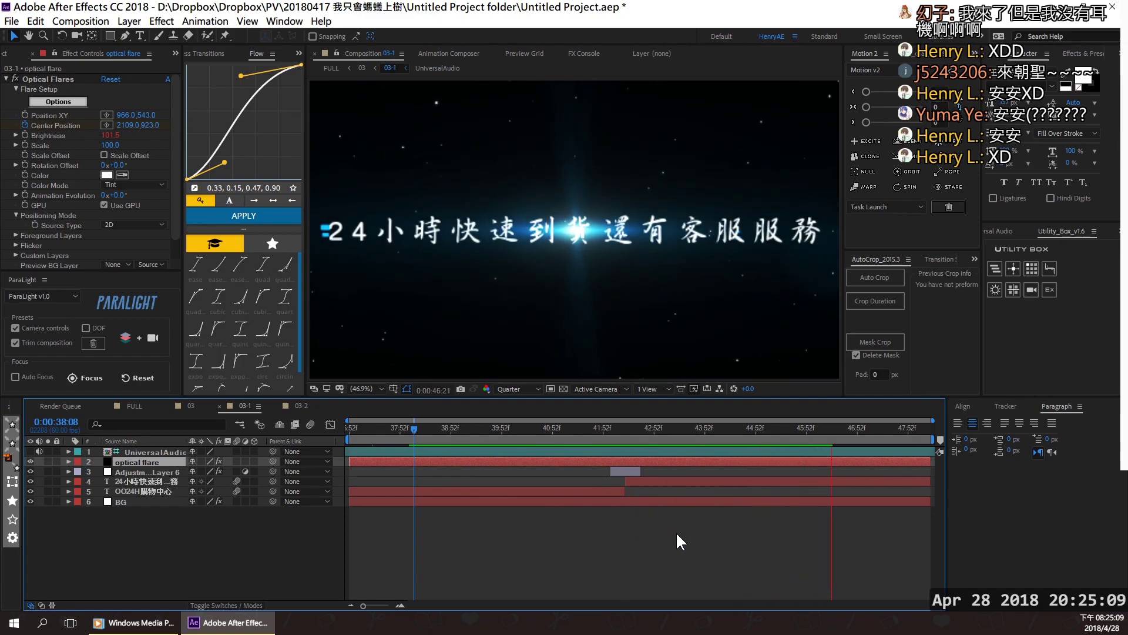
pyautogui.press('space')
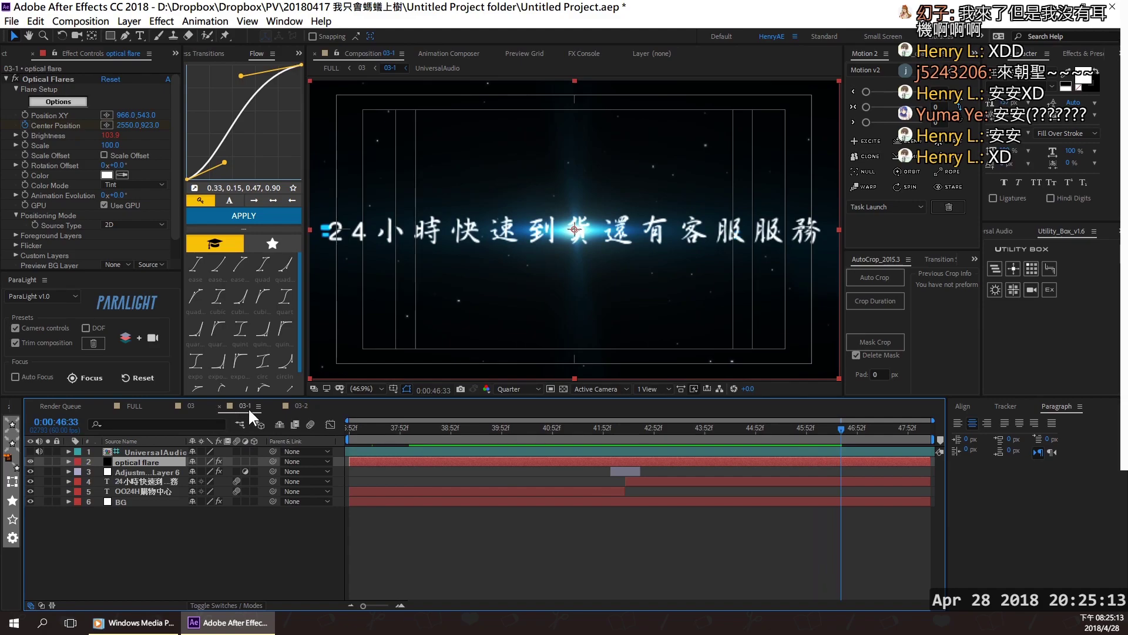
# In the 03 comp, check the blurred cut around 48:20 and 49:00, then switch to 03-2.
pyautogui.click(192, 407)
pyautogui.keyDown('alt'); pyautogui.scroll(2, 619, 490); pyautogui.keyUp('alt')
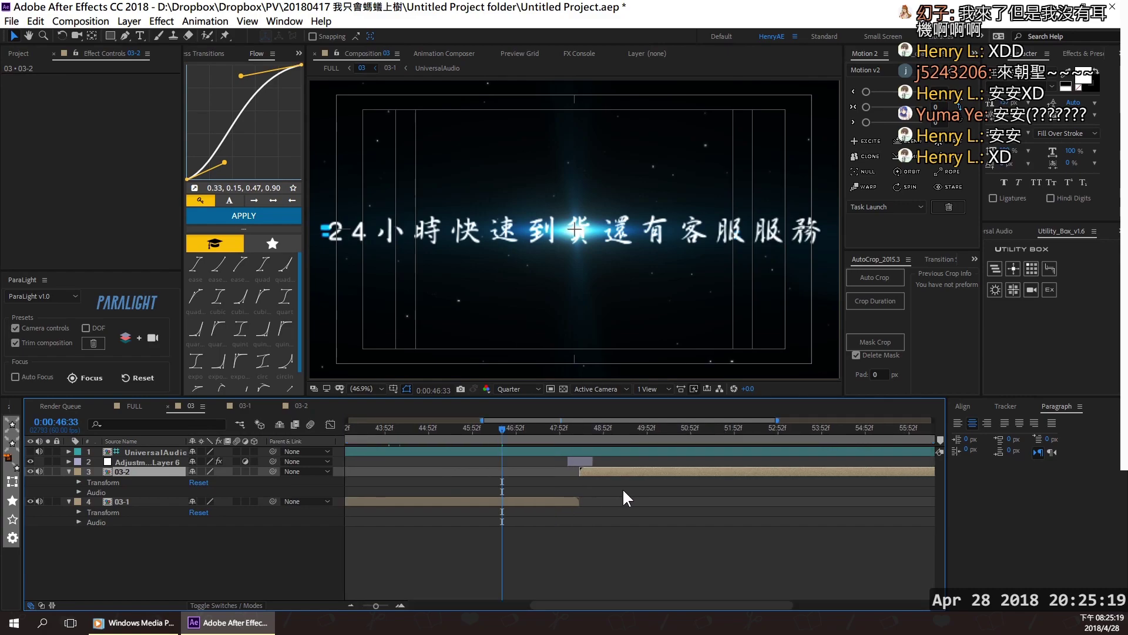
pyautogui.click(580, 434)
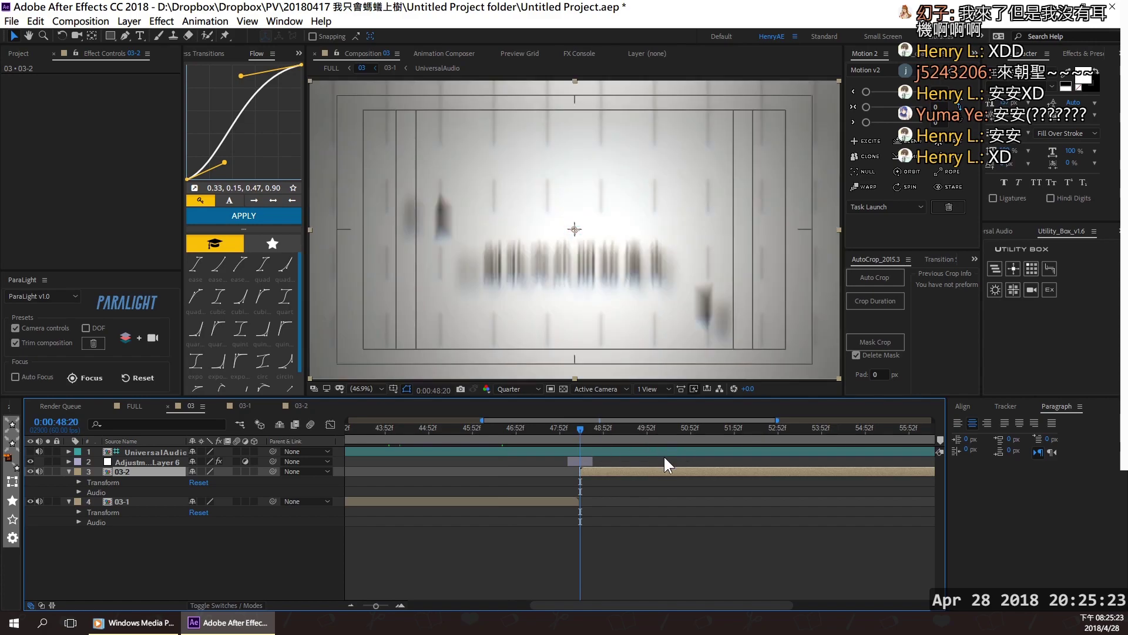
pyautogui.click(609, 433)
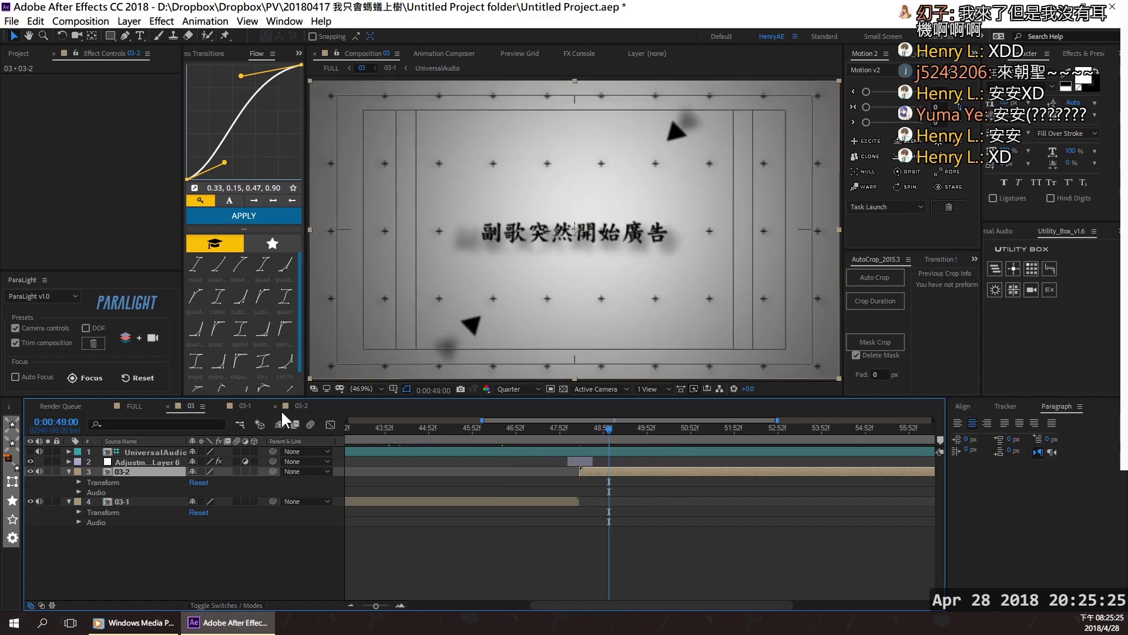
pyautogui.click(294, 405)
# Collapse layer 12's properties and enlarge the 03-2 view to 50%.
pyautogui.scroll(-3, 425, 492)
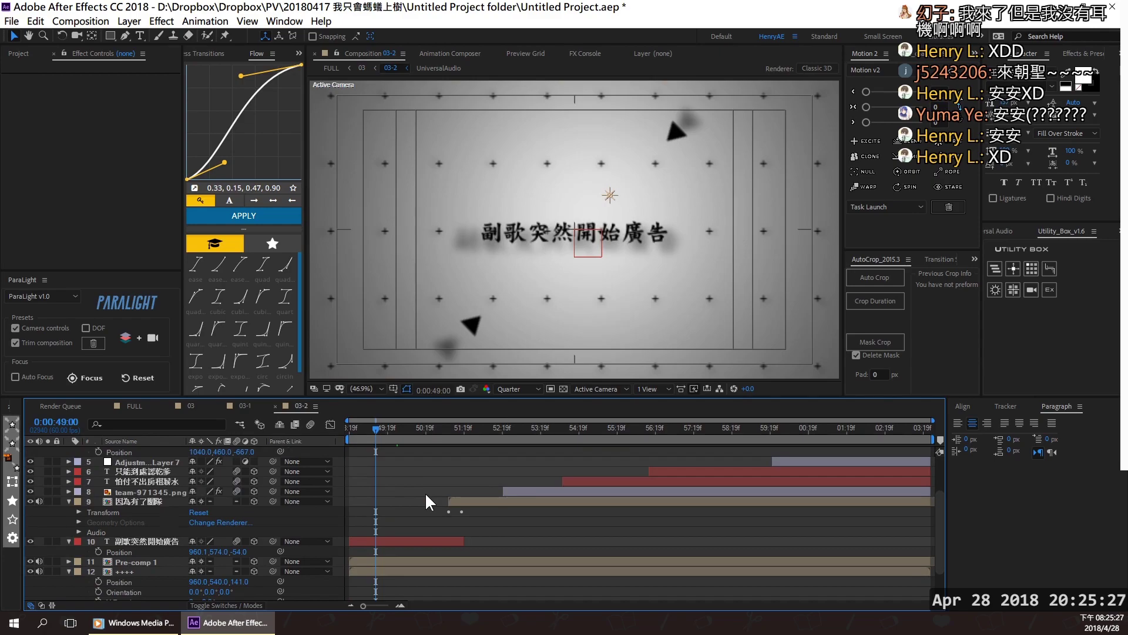
pyautogui.scroll(-3, 425, 492)
pyautogui.scroll(-2, 538, 302)
pyautogui.scroll(3, 537, 301)
pyautogui.scroll(-3, 538, 321)
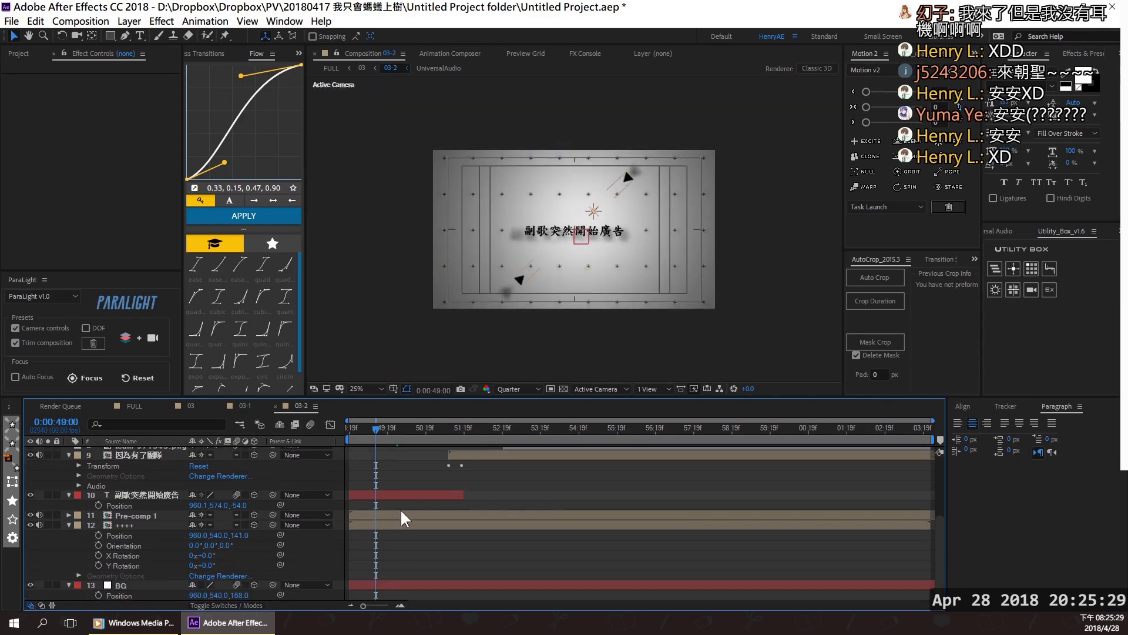
pyautogui.click(69, 525)
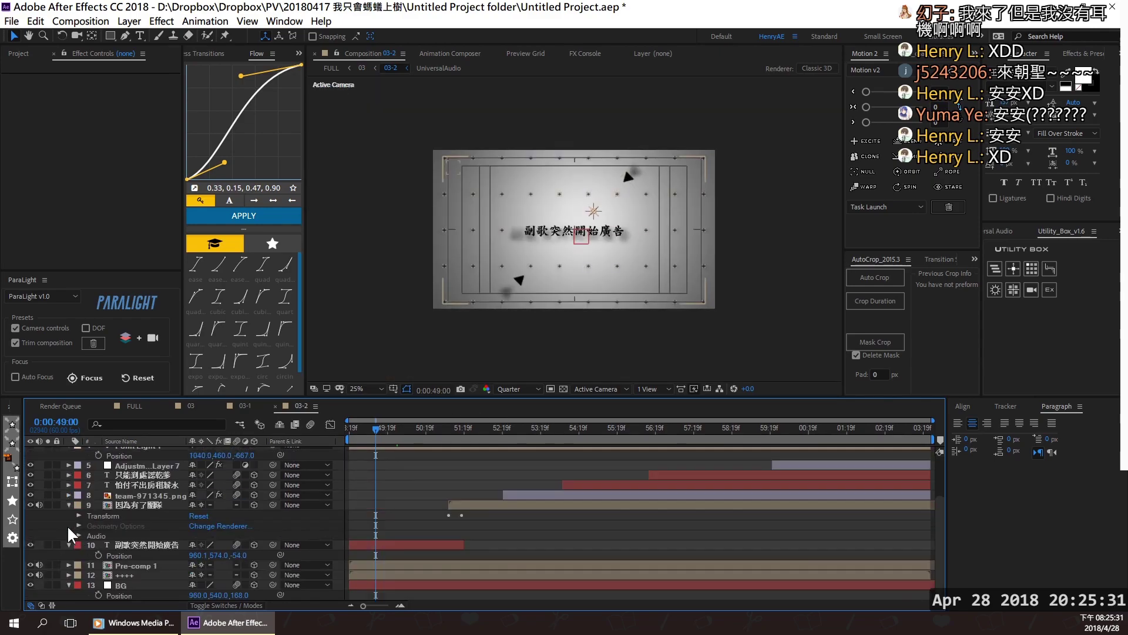
pyautogui.press('.')
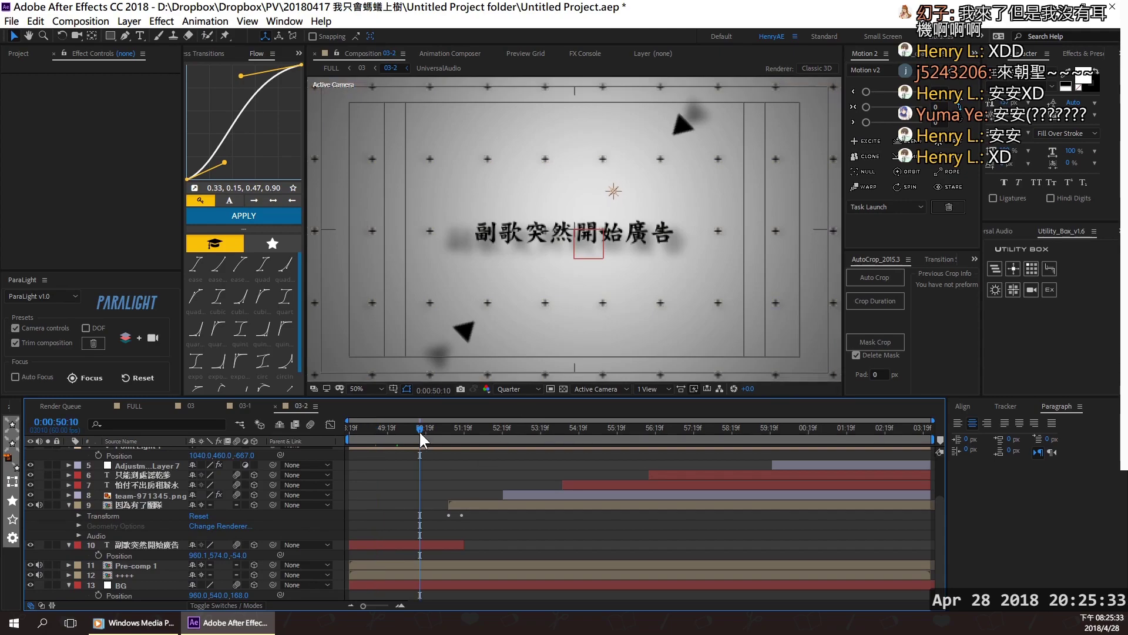
# Scrub the 3D floor scene forward to the WORK text, then back to 0:00:49:53.
pyautogui.moveTo(419, 439); pyautogui.dragTo(645, 437)
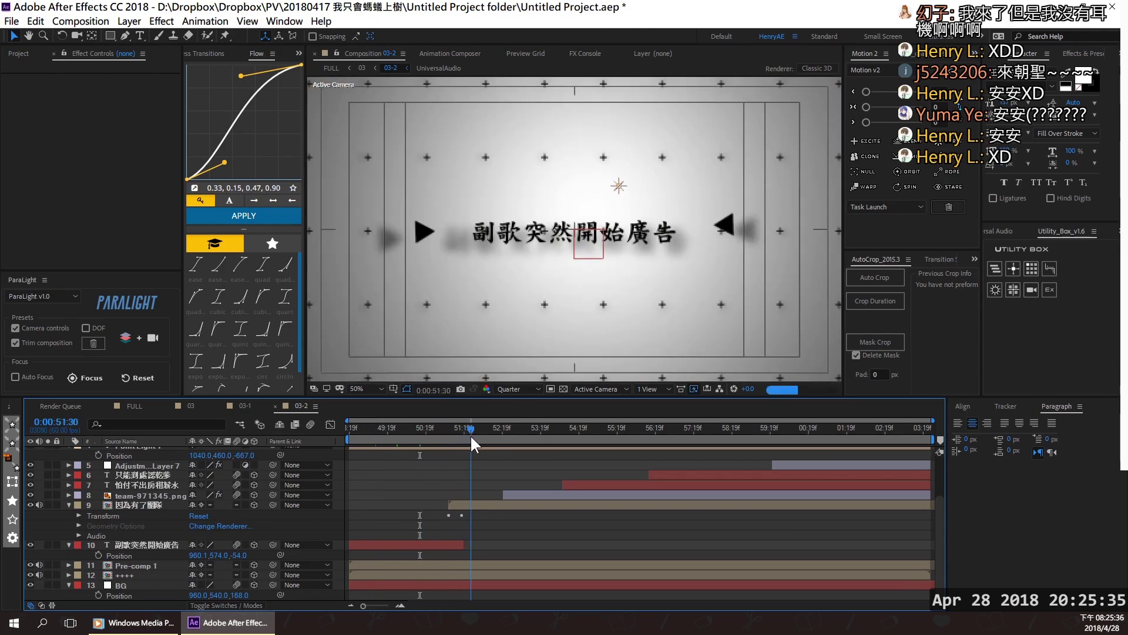
pyautogui.click(665, 438)
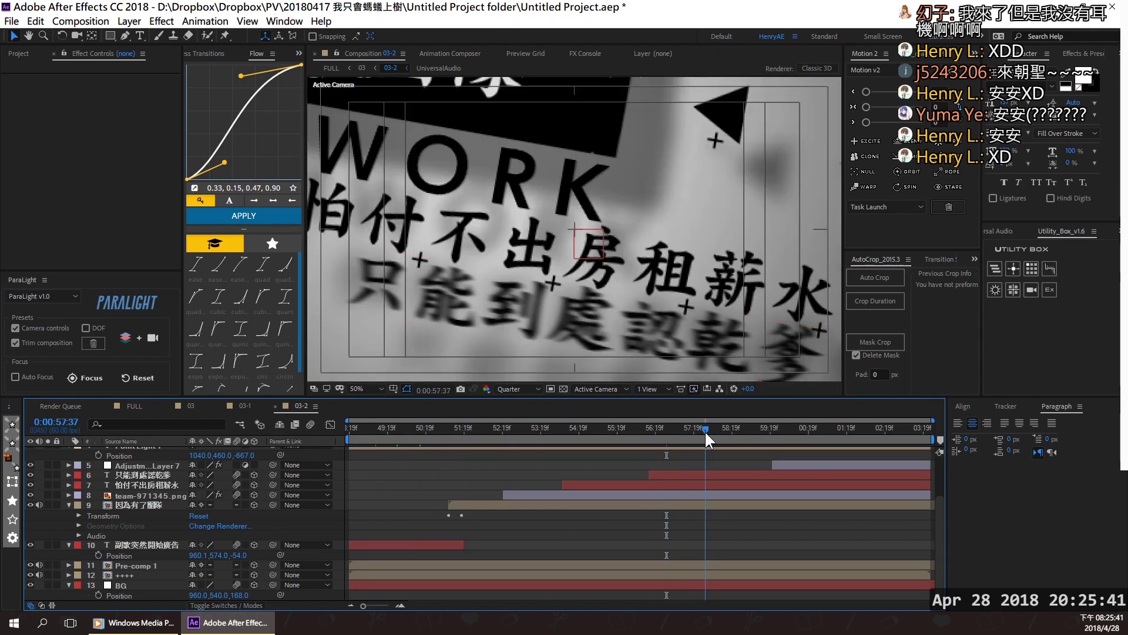
pyautogui.click(704, 432)
pyautogui.click(654, 434)
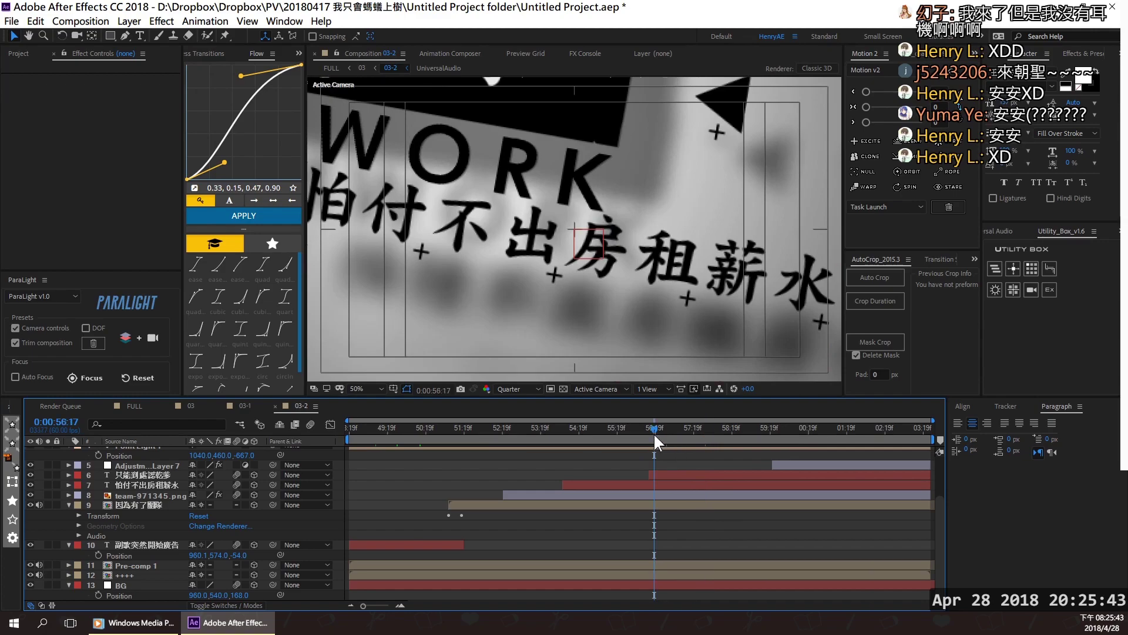
pyautogui.click(608, 440)
pyautogui.click(523, 439)
pyautogui.click(408, 440)
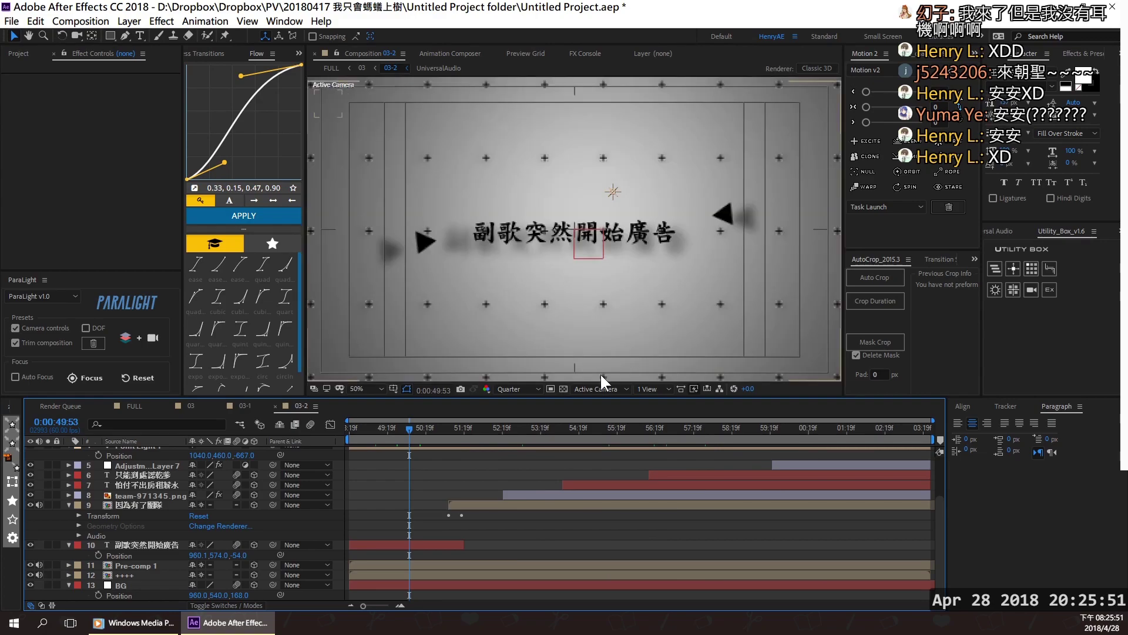
# Fit the view, check the 因為有了團隊 frame at 0:00:51:43, then return to 0:00:49:59.
pyautogui.press(',')
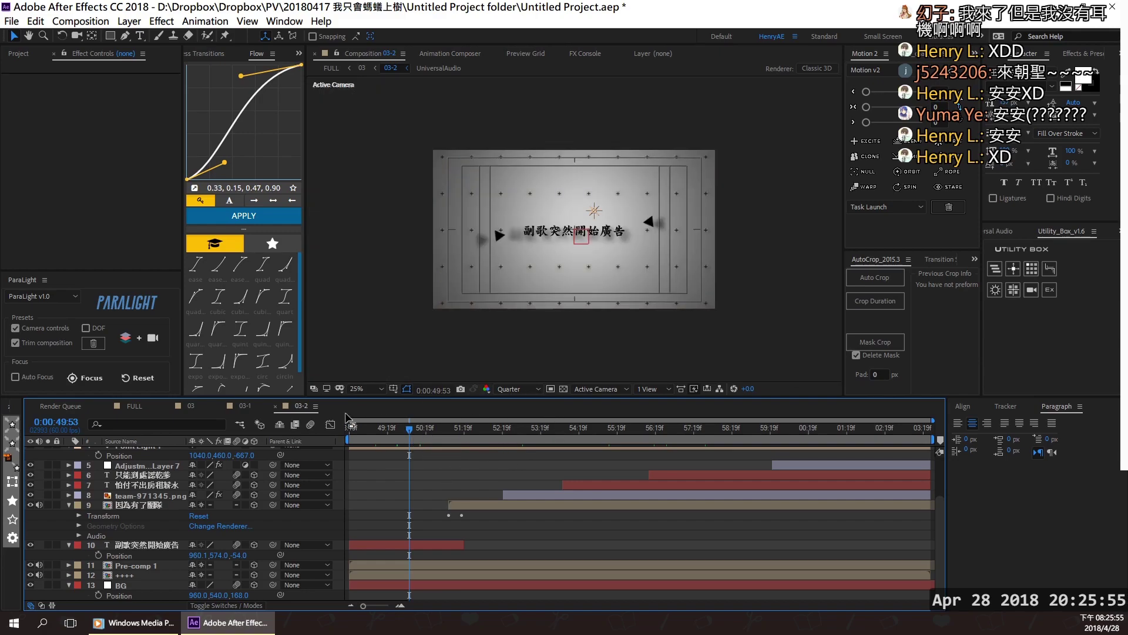
pyautogui.click(361, 389)
pyautogui.click(369, 425)
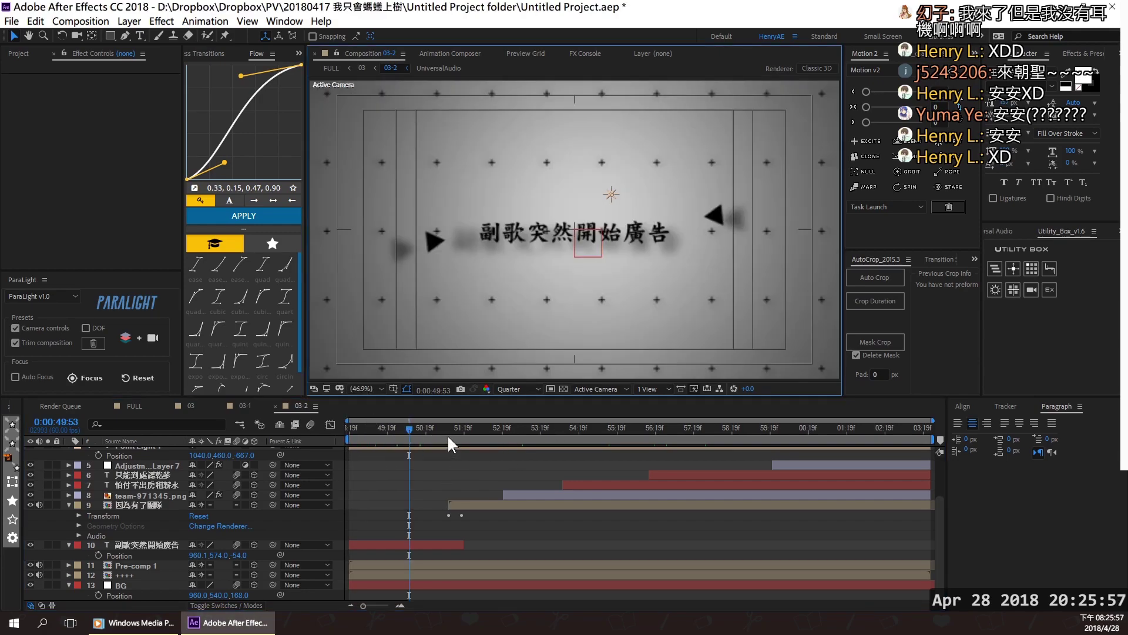
pyautogui.click(493, 426)
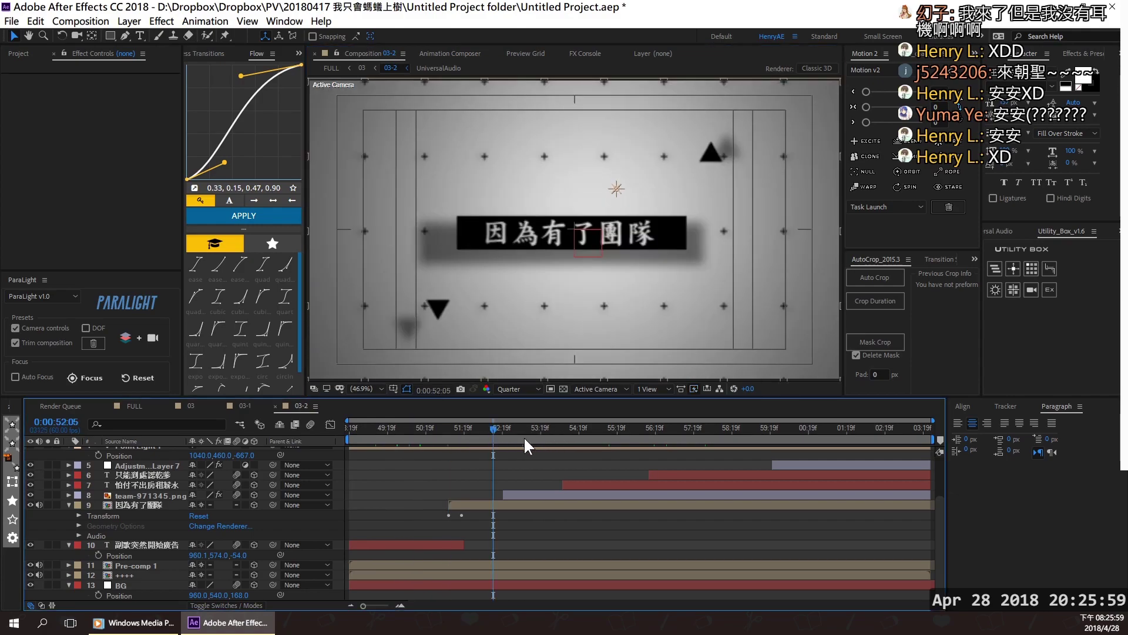
pyautogui.click(479, 438)
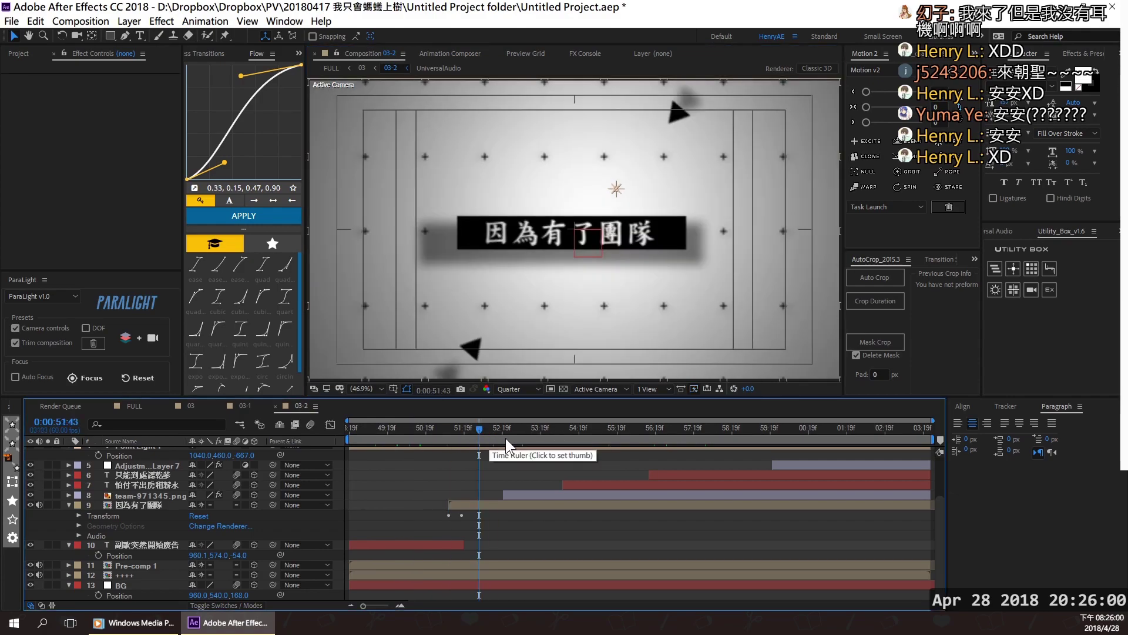
pyautogui.click(414, 438)
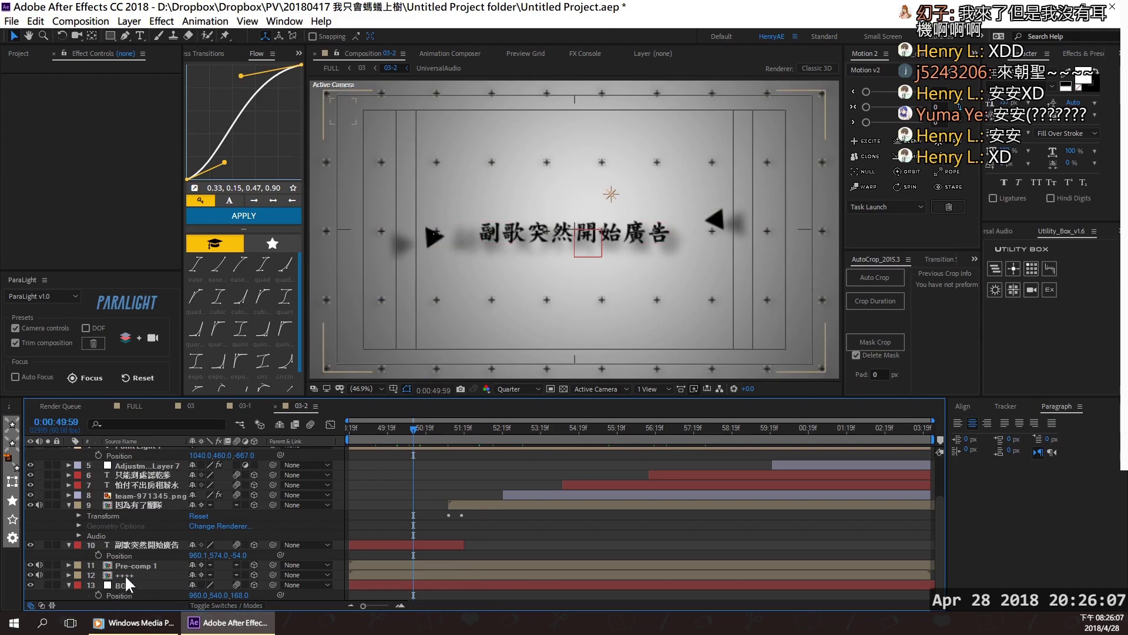
# Open the ++++ precomp, inspect its +9, +8 and +38 layers, and fit it to the viewer.
pyautogui.doubleClick(124, 574)
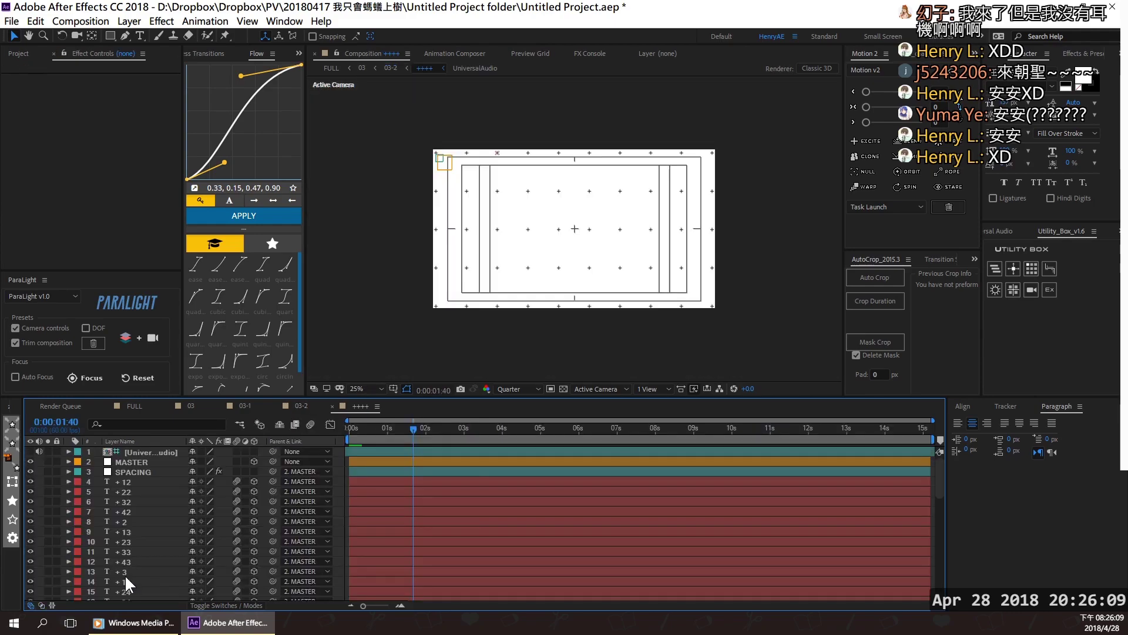
pyautogui.scroll(-2, 470, 464)
pyautogui.scroll(-2, 447, 488)
pyautogui.scroll(-2, 294, 535)
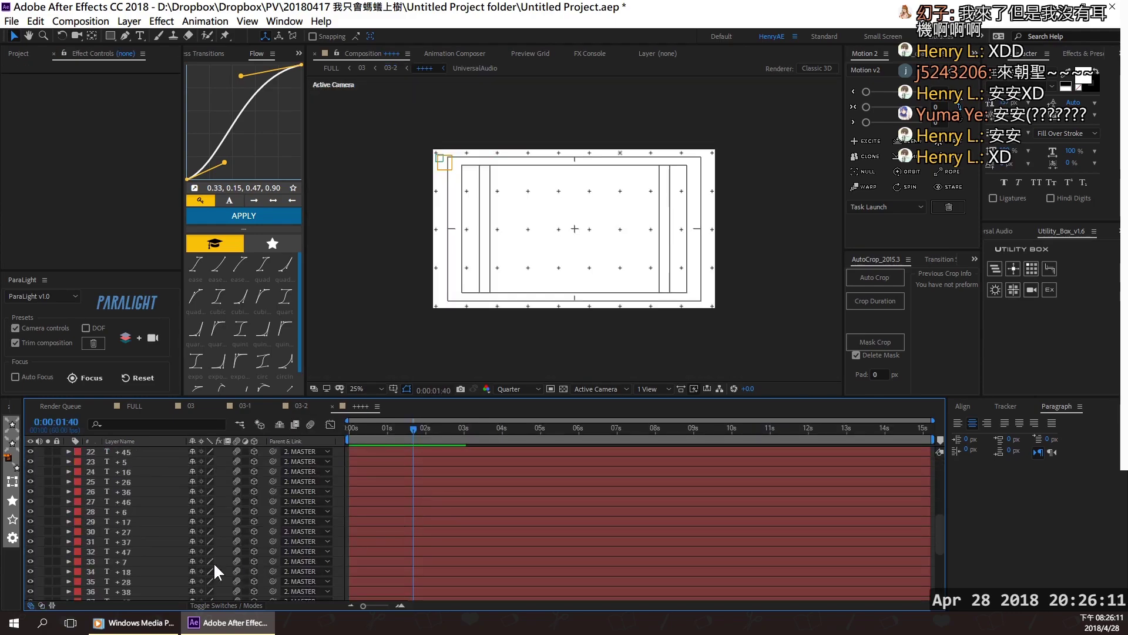
pyautogui.scroll(-2, 188, 552)
pyautogui.scroll(-2, 183, 548)
pyautogui.click(417, 541)
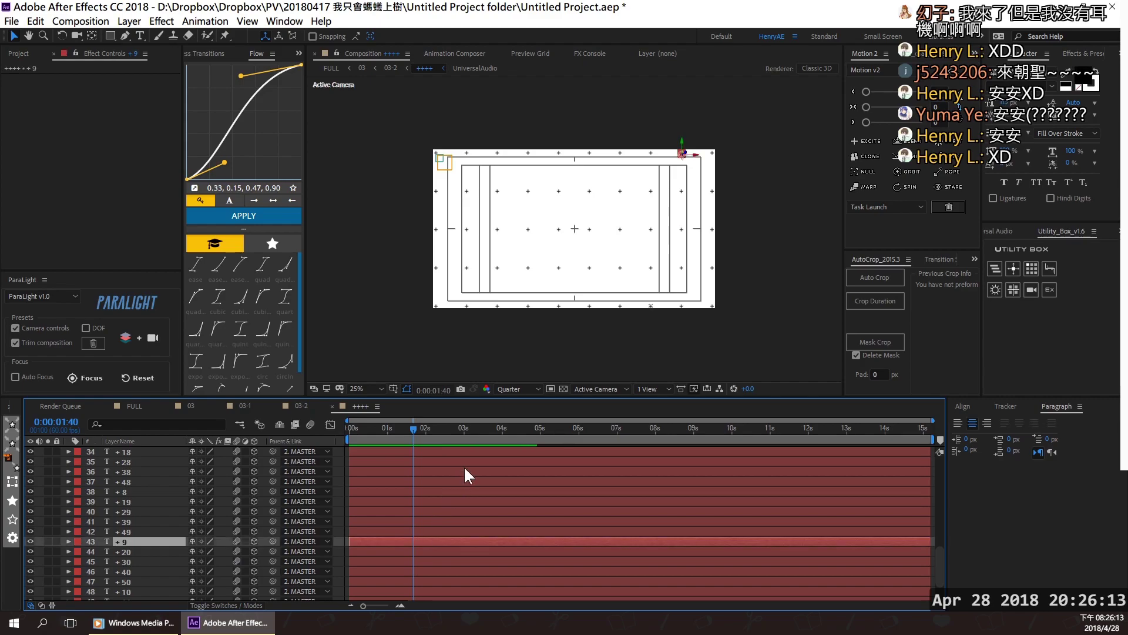
pyautogui.click(371, 490)
pyautogui.click(427, 471)
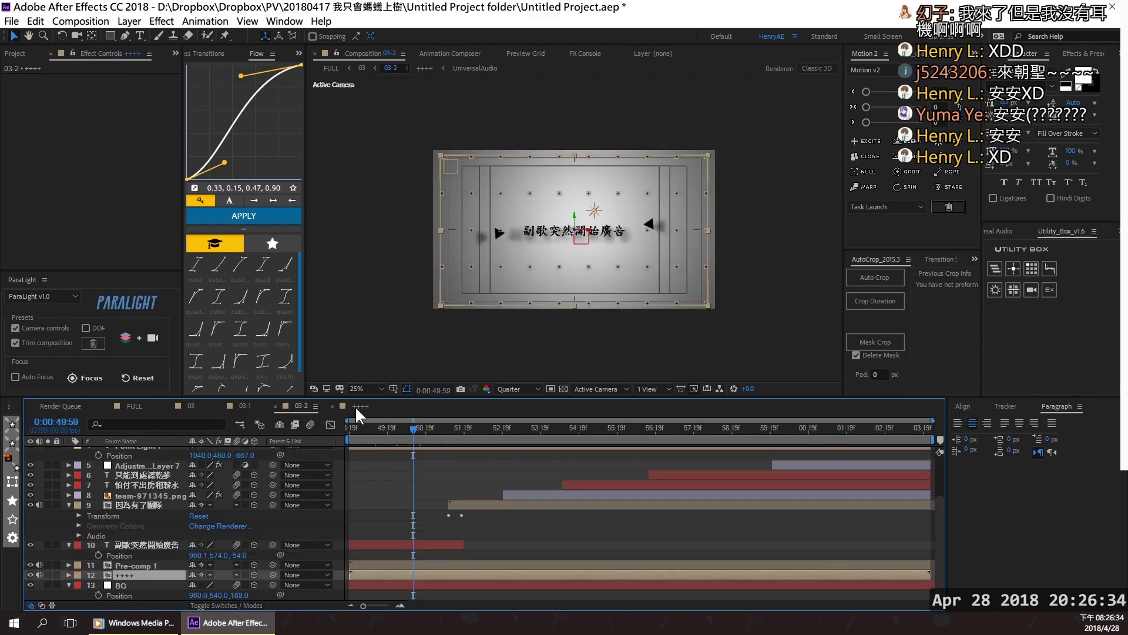
pyautogui.click(359, 406)
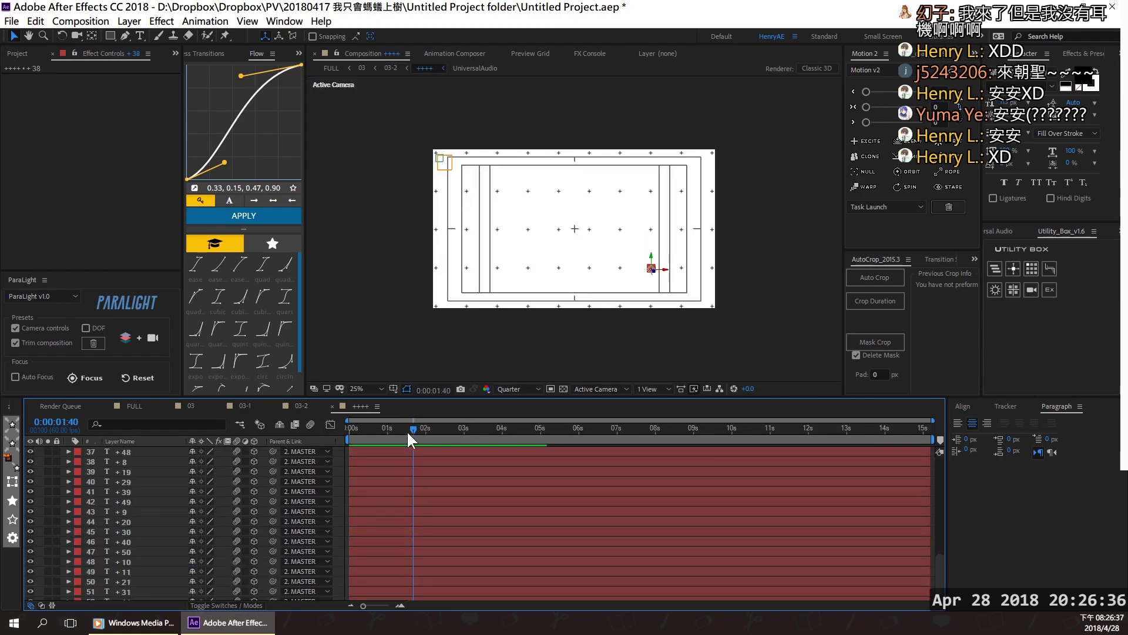
pyautogui.click(368, 386)
pyautogui.click(379, 410)
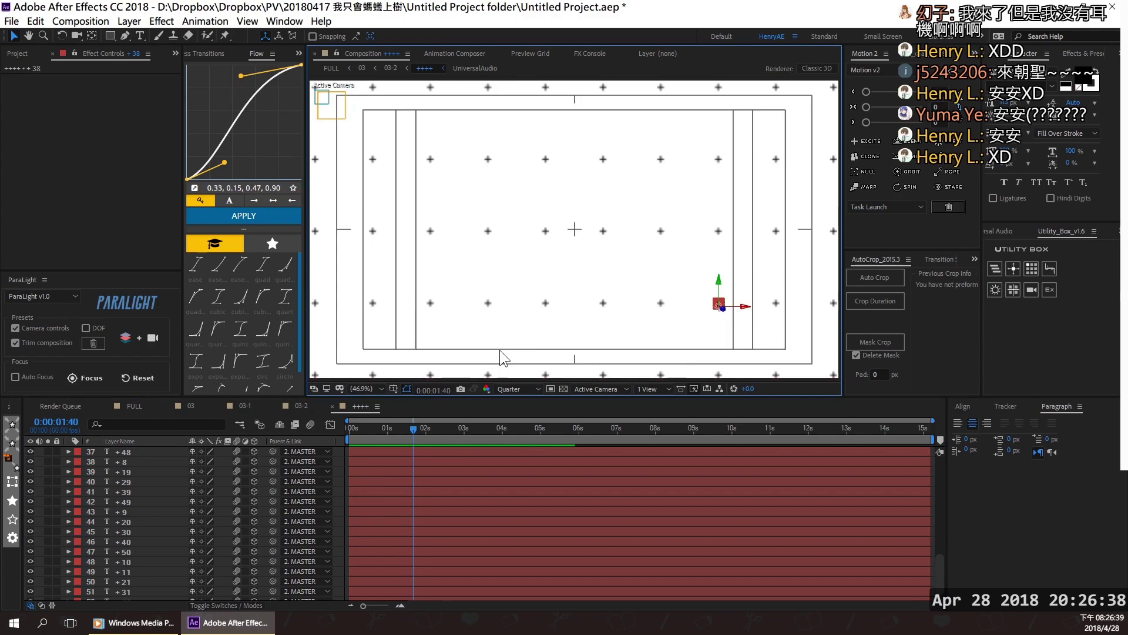
# Create a new 1920x1080, 60 fps composition named Comp 1 and fit it to the viewer.
pyautogui.scroll(-2, 164, 515)
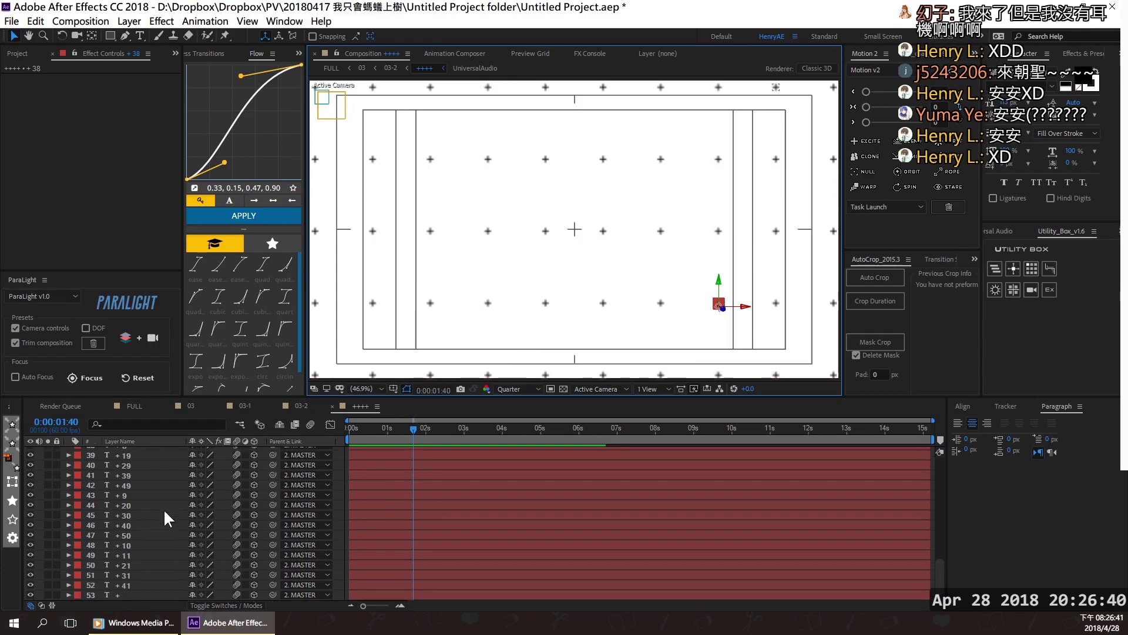
pyautogui.click(121, 494)
pyautogui.hotkey('ctrl', 'n')
pyautogui.press('Return')
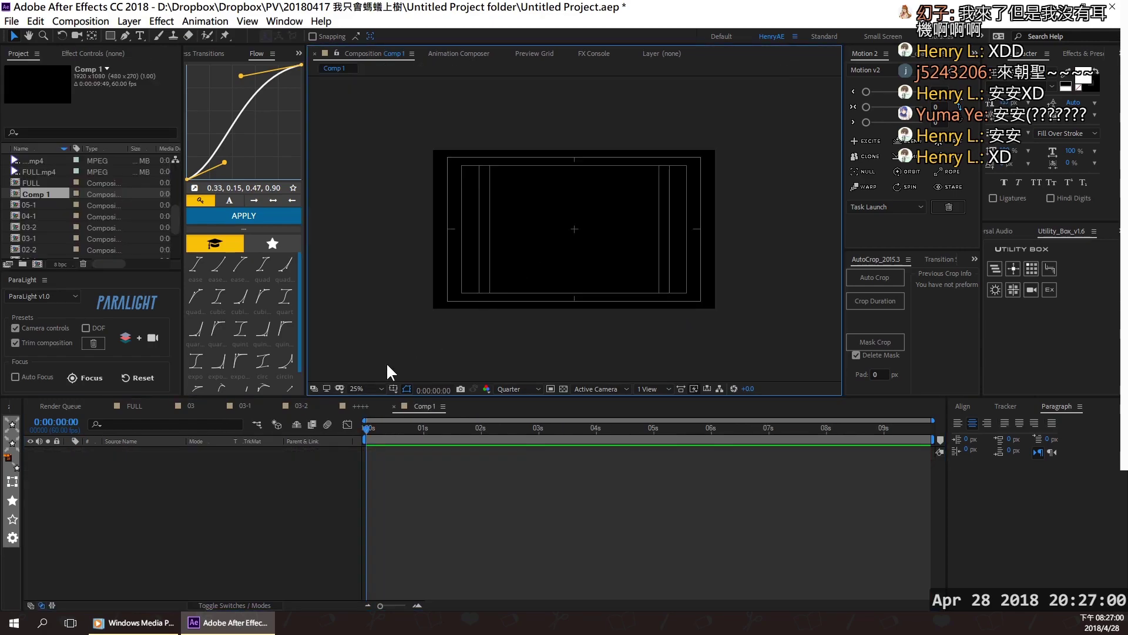
pyautogui.click(362, 390)
pyautogui.click(386, 414)
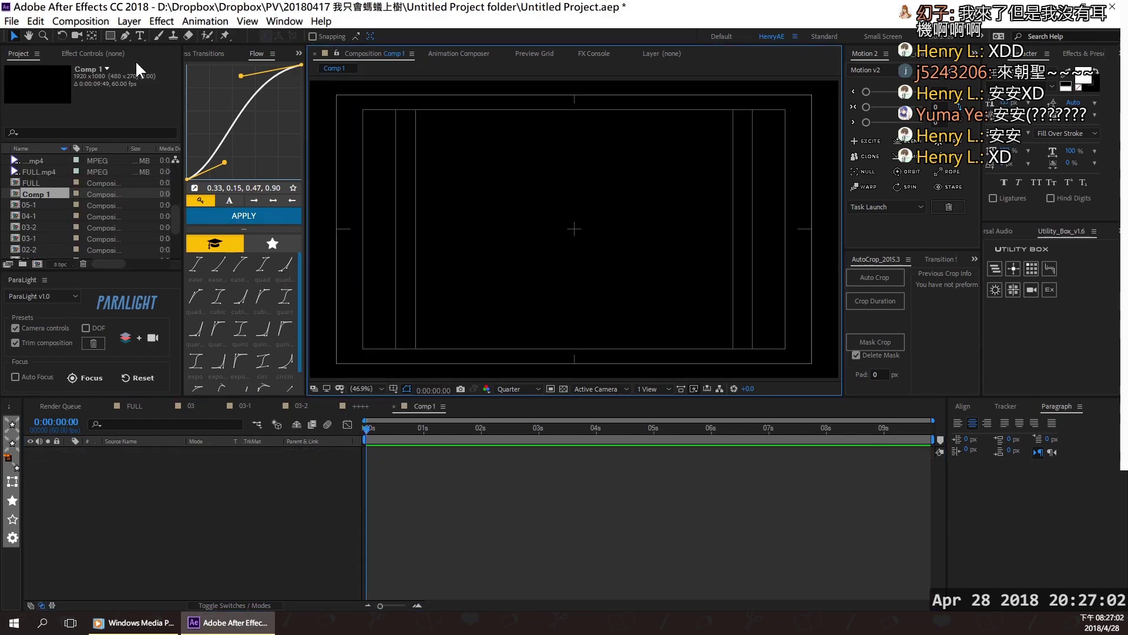
pyautogui.click(140, 35)
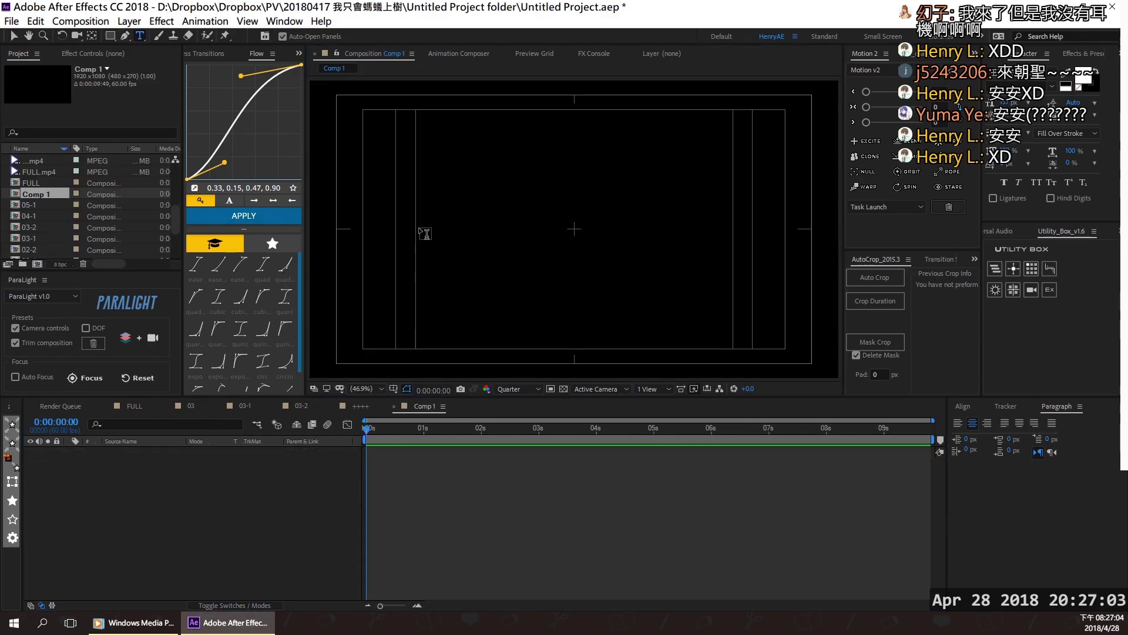
# Add a "+" text layer and move it to Comp 1's top-left corner.
pyautogui.click(456, 197)
pyautogui.write('+')
pyautogui.press('KP_Enter')
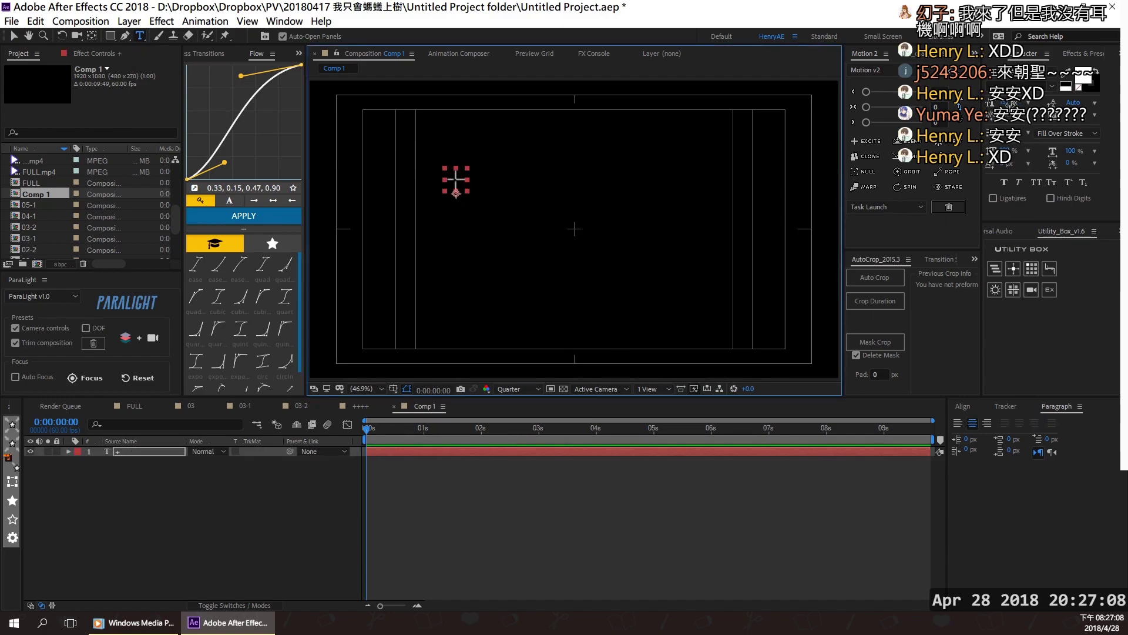
pyautogui.click(536, 538)
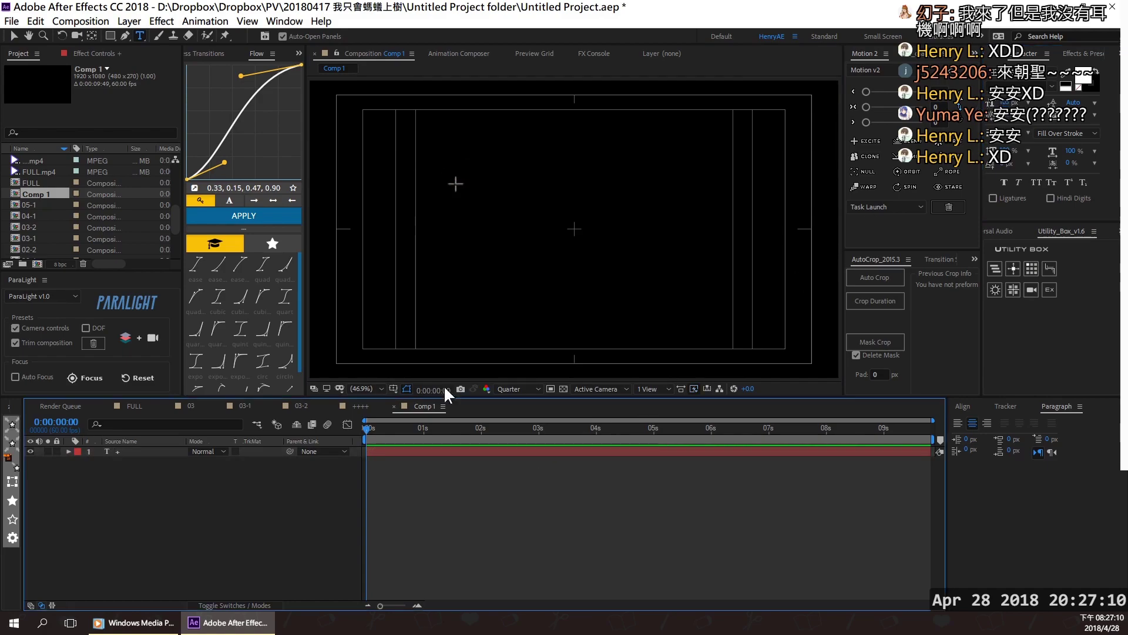
pyautogui.click(13, 36)
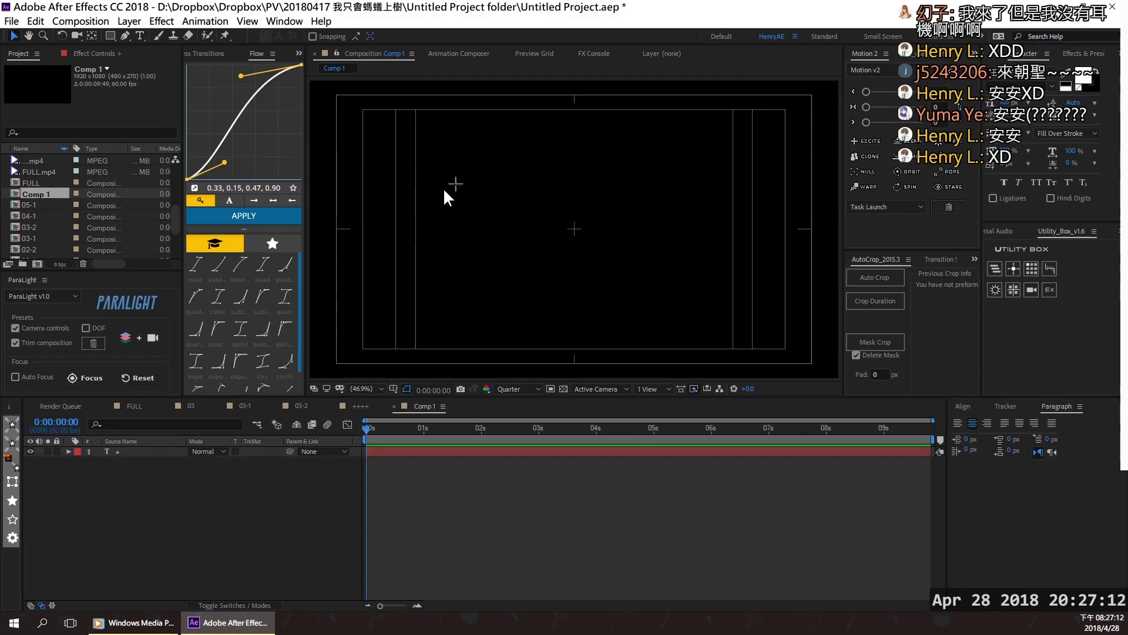
pyautogui.moveTo(455, 191); pyautogui.dragTo(354, 130)
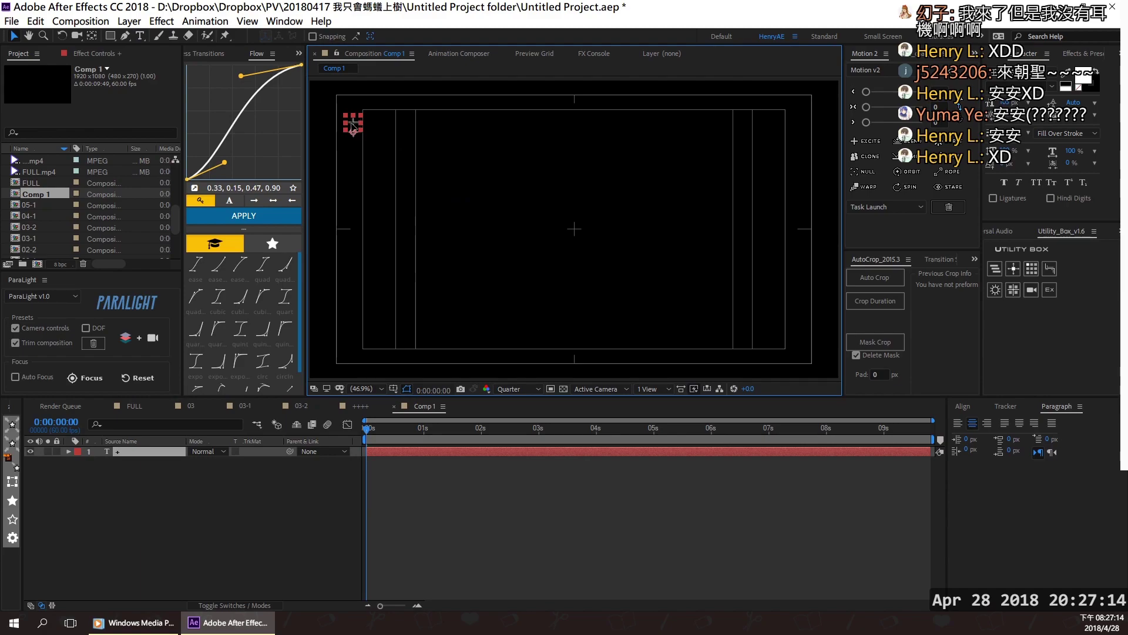
# Trial duplicating the + layer with copies shifted right to x 258.7 and x 366.7.
pyautogui.click(262, 563)
pyautogui.click(135, 450)
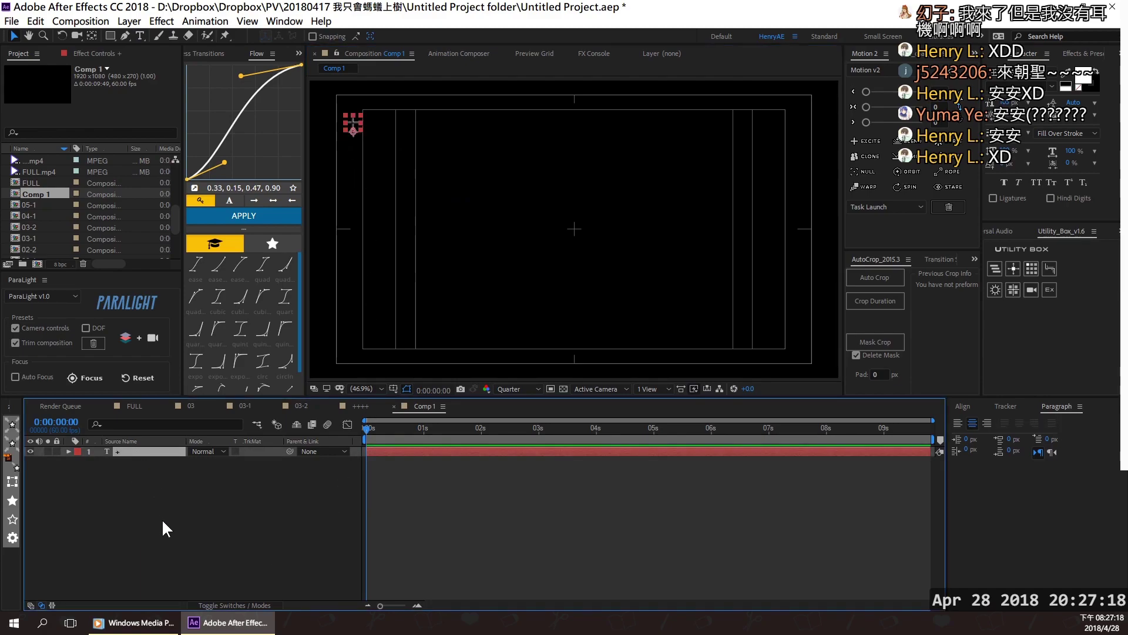
pyautogui.hotkey('ctrl', 'd')
pyautogui.press('p')
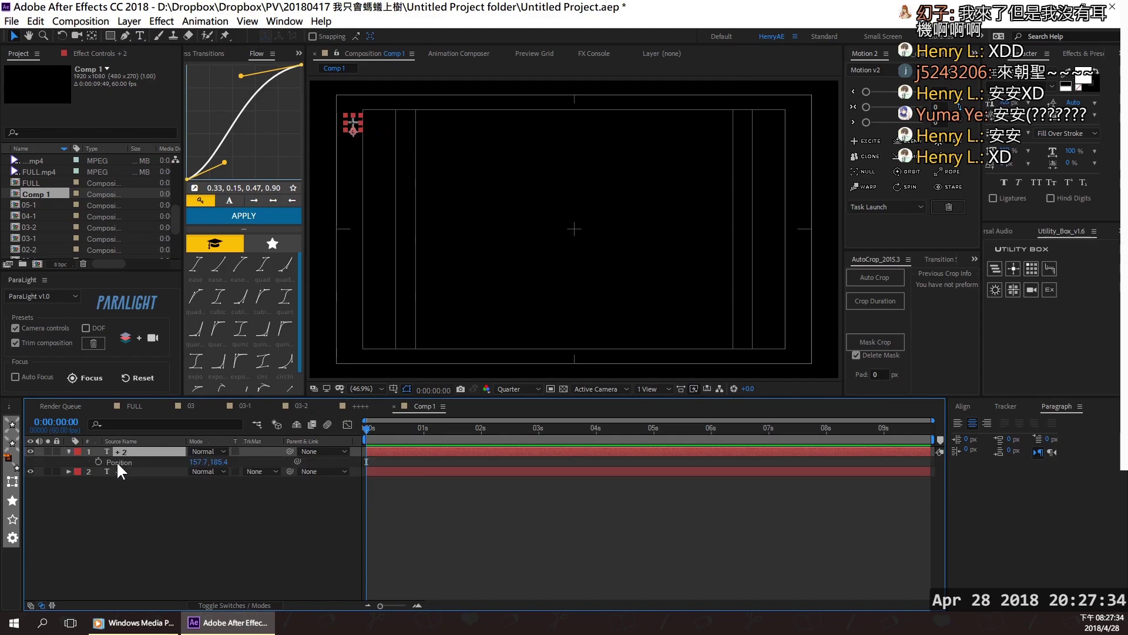
pyautogui.moveTo(194, 462); pyautogui.dragTo(257, 462)
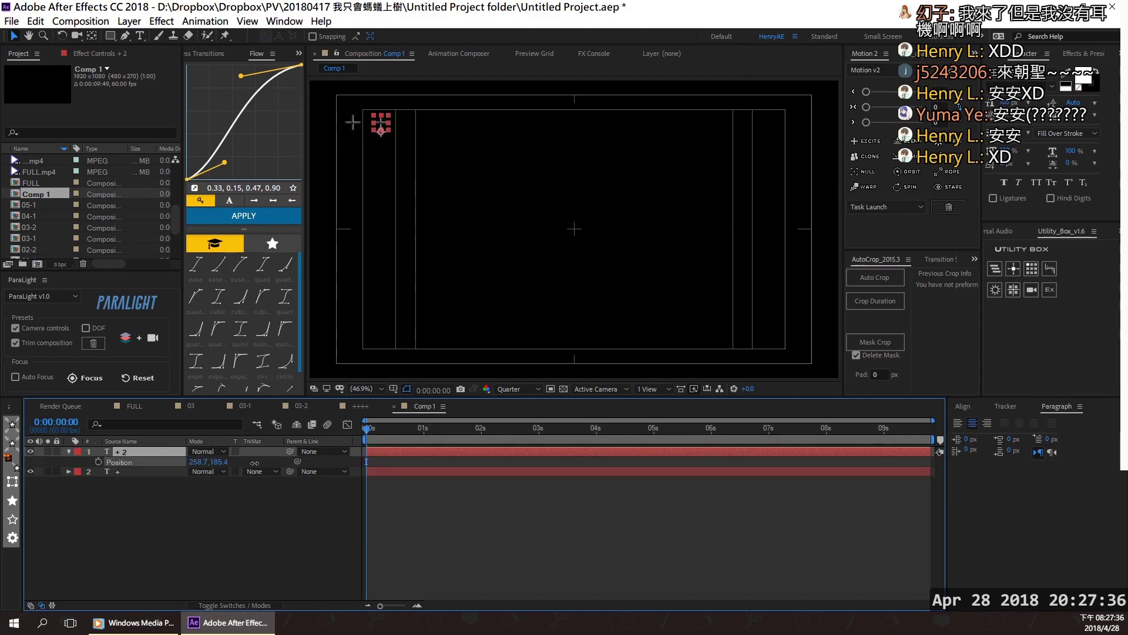
pyautogui.click(161, 451)
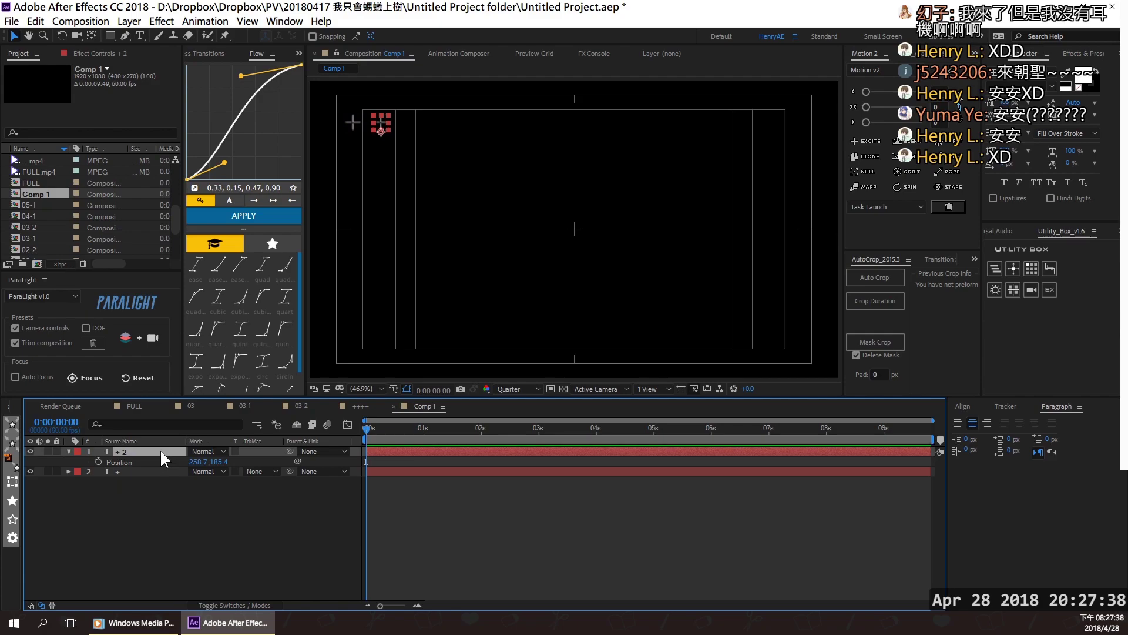
pyautogui.hotkey('ctrl', 'd')
pyautogui.moveTo(194, 462); pyautogui.dragTo(259, 462)
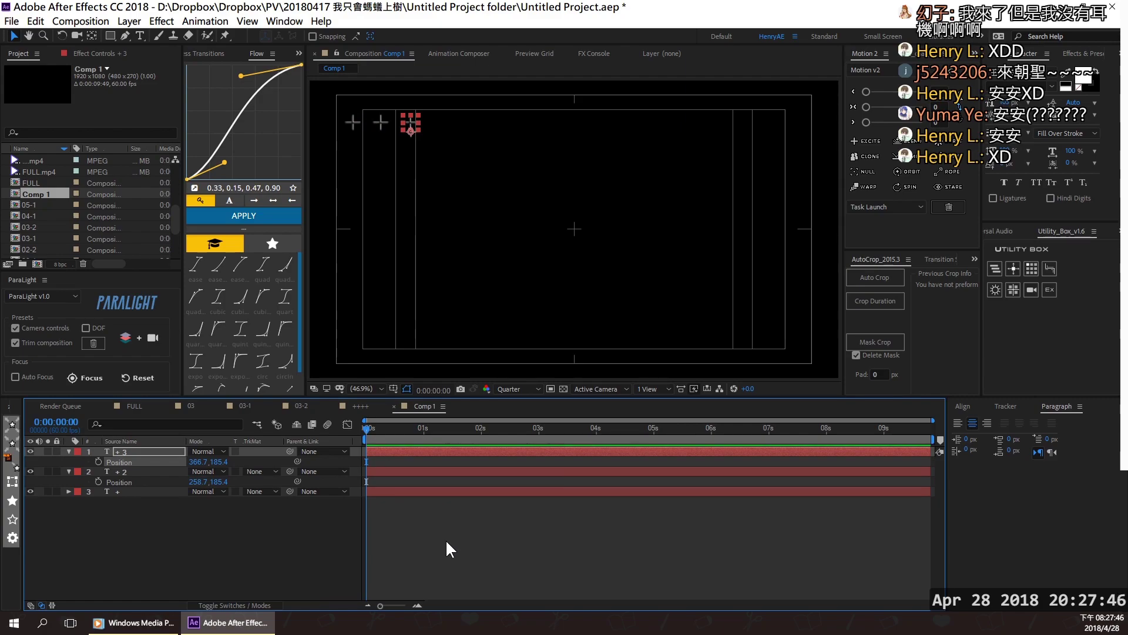
pyautogui.click(1032, 503)
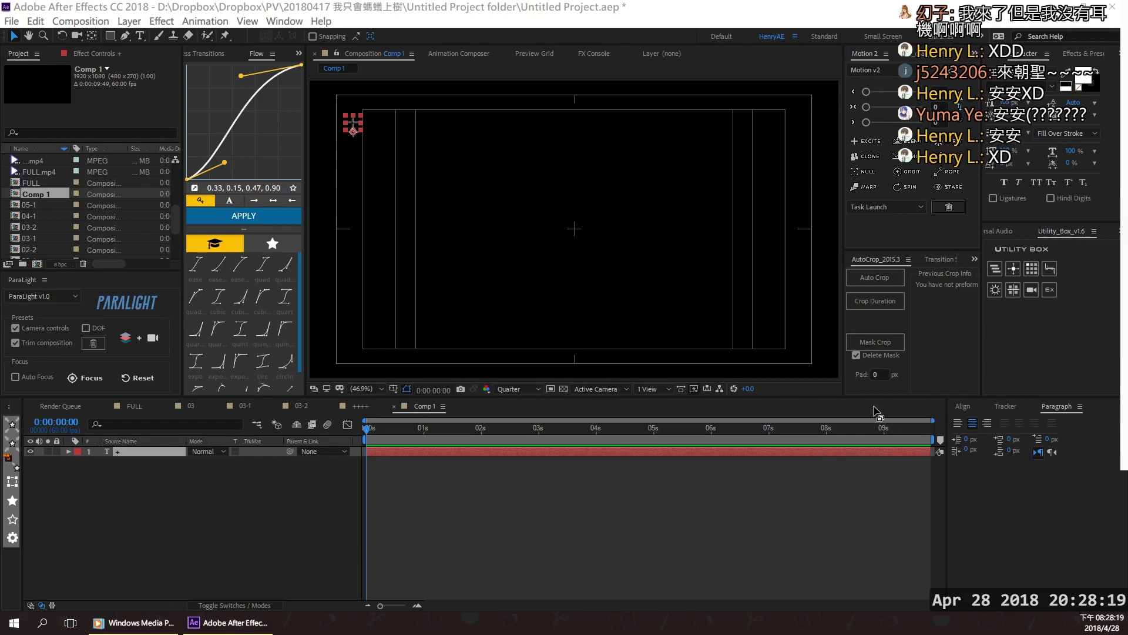
# Open the Clones Grid Array for the + layer and set the clone count to 8 by 8.
pyautogui.click(1029, 268)
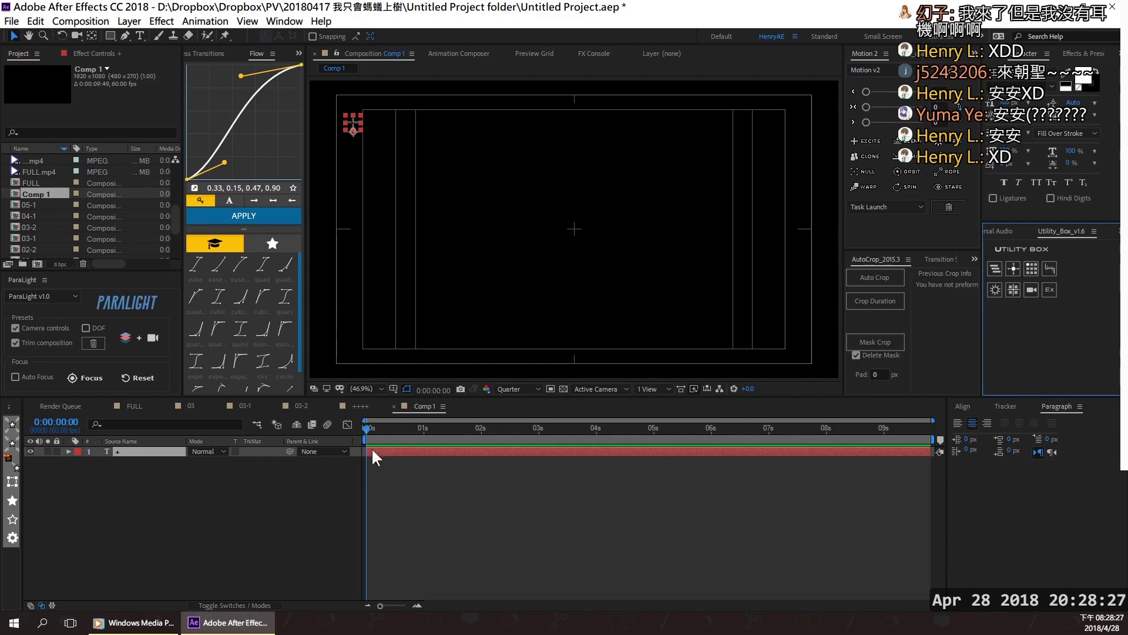
pyautogui.click(163, 457)
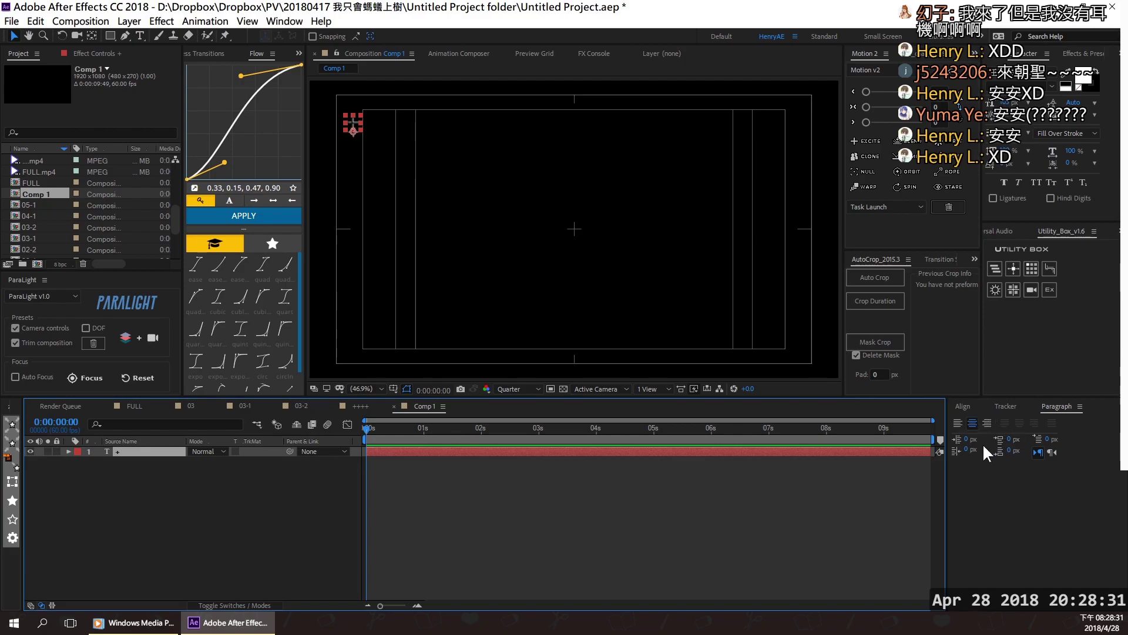
pyautogui.click(1029, 264)
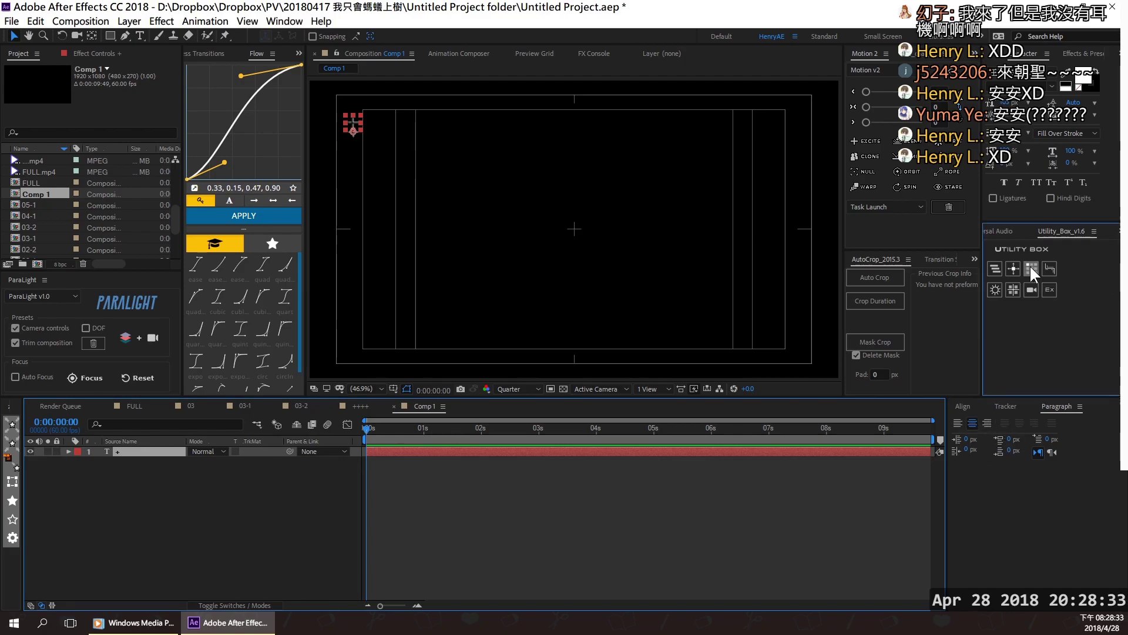
pyautogui.click(587, 250)
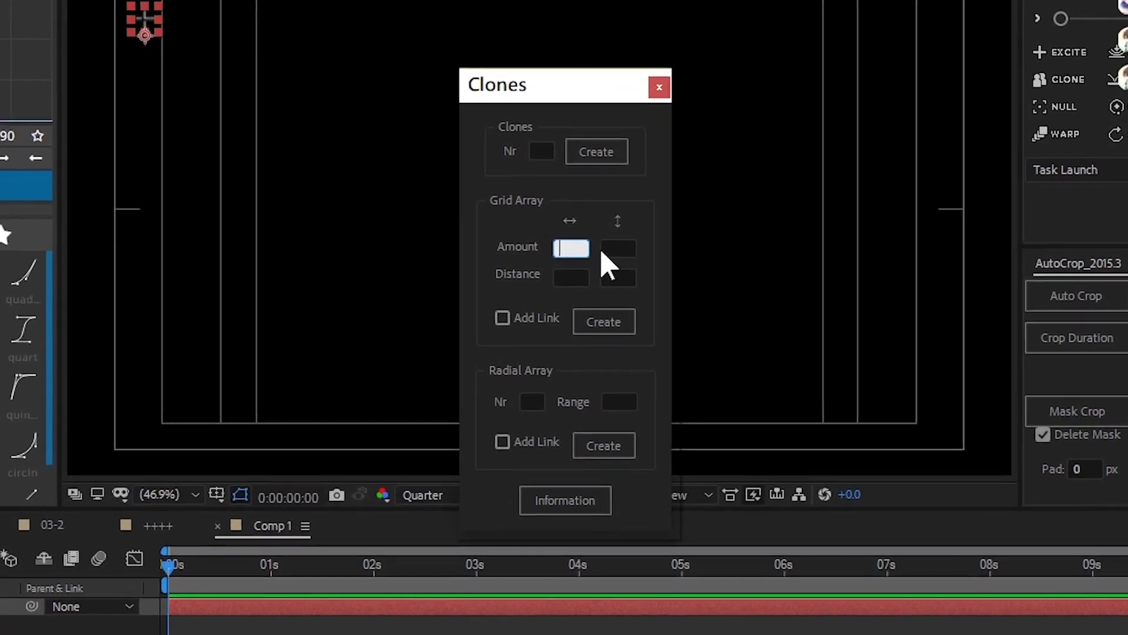
pyautogui.write('200')
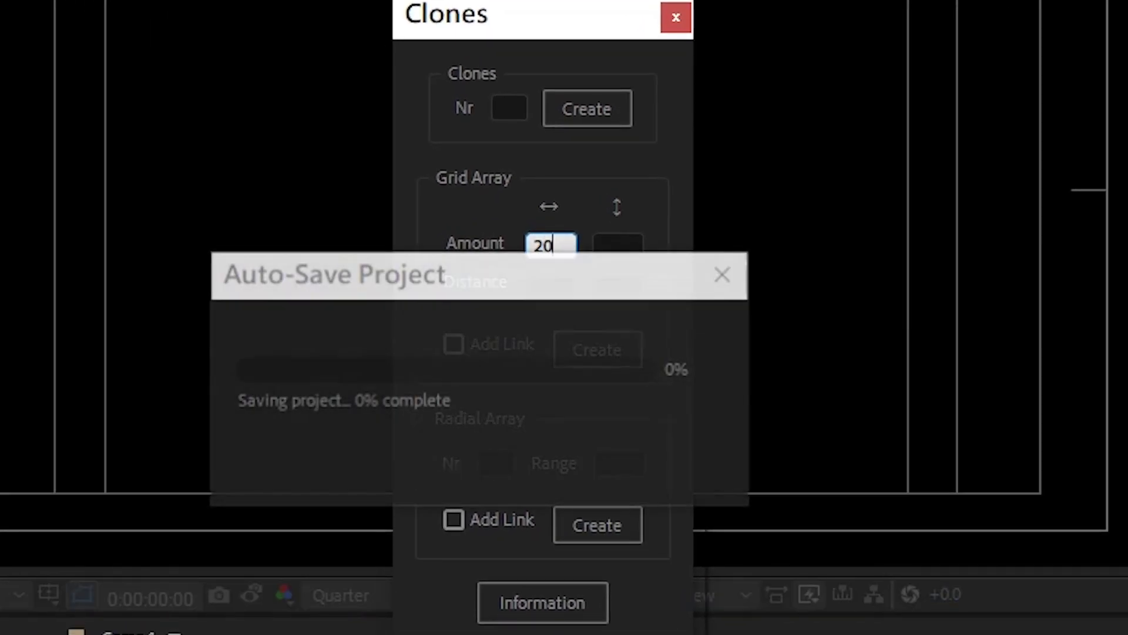
pyautogui.click(611, 244)
pyautogui.write('2')
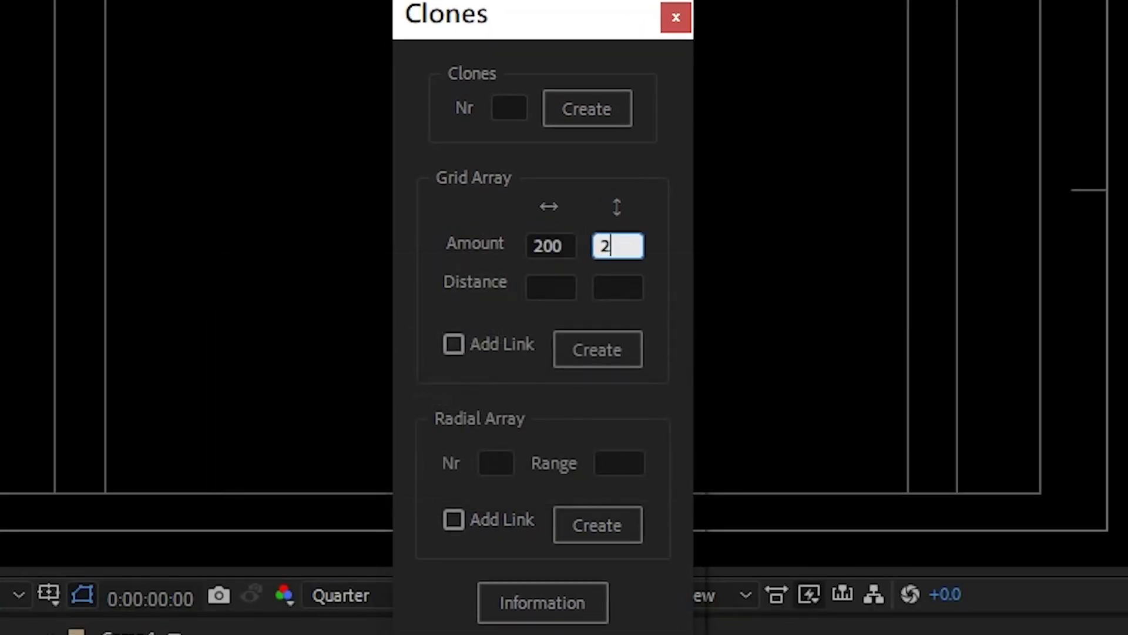
pyautogui.write('00')
pyautogui.doubleClick(556, 247)
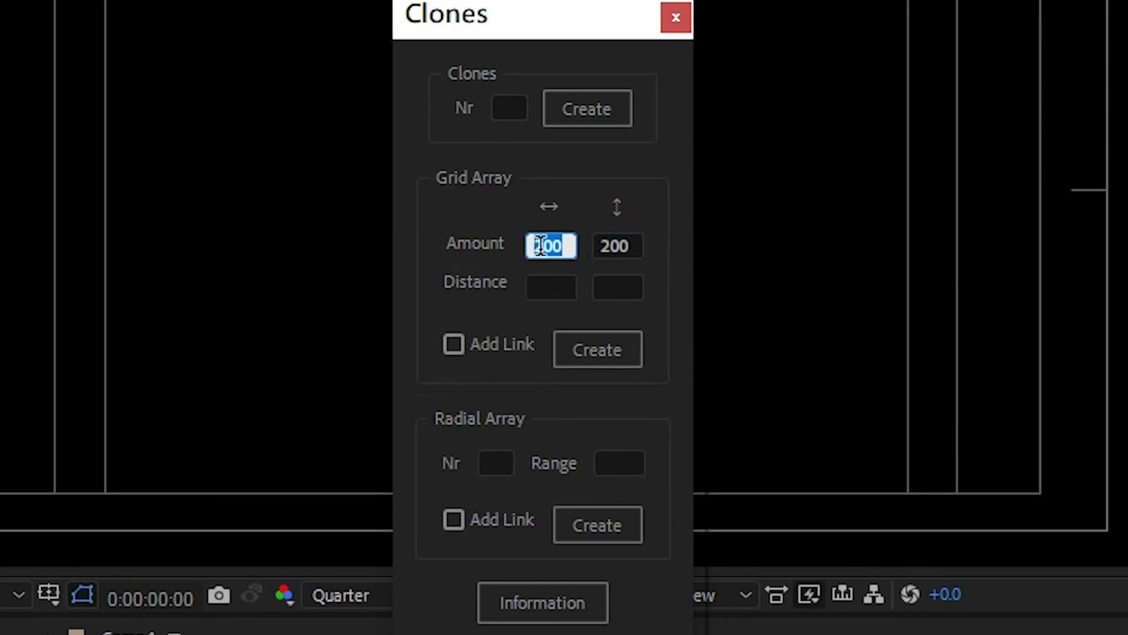
pyautogui.press('BackSpace')
pyautogui.write('8')
pyautogui.press('Tab')
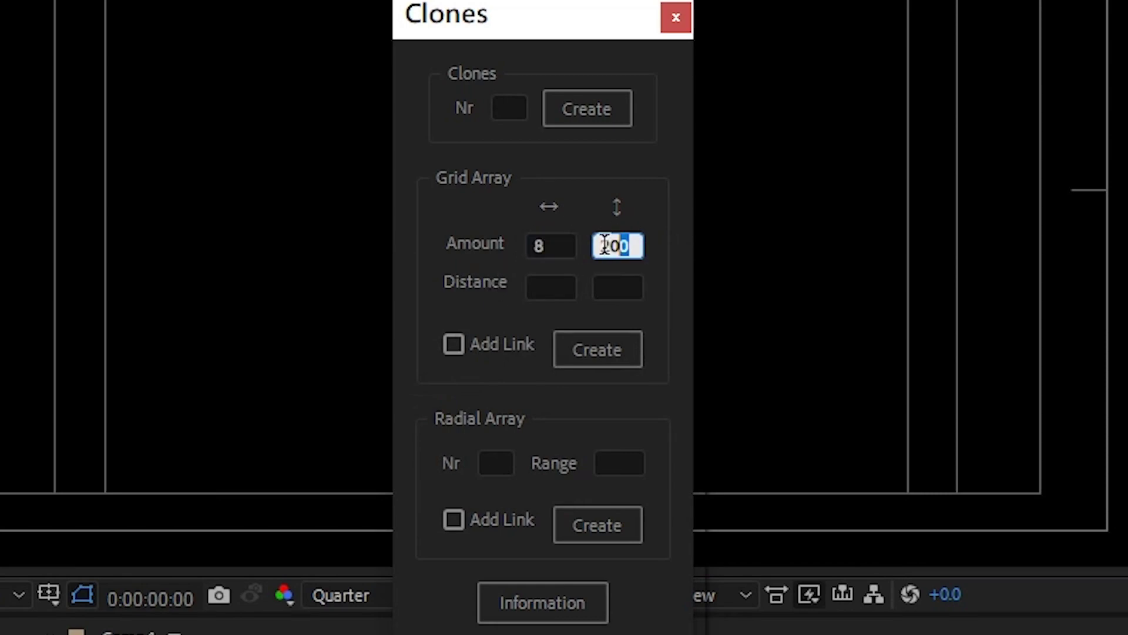
pyautogui.write('8')
# Set the grid Distance to 20 and 20, enable Add Link, and create the grid.
pyautogui.click(544, 283)
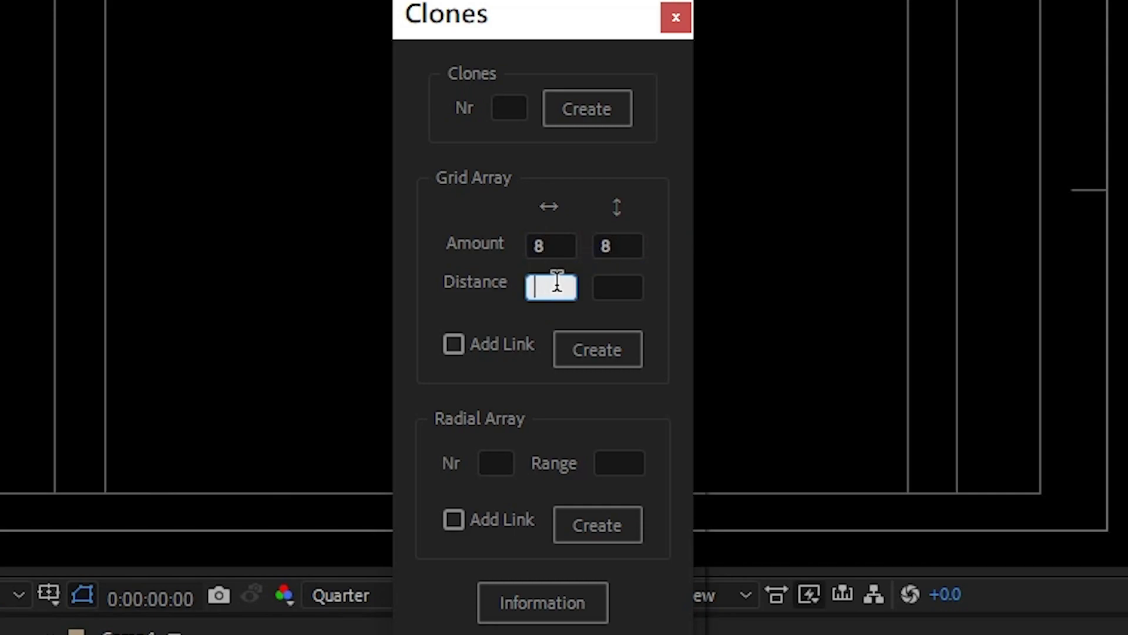
pyautogui.write('20')
pyautogui.click(609, 287)
pyautogui.write('20')
pyautogui.click(460, 351)
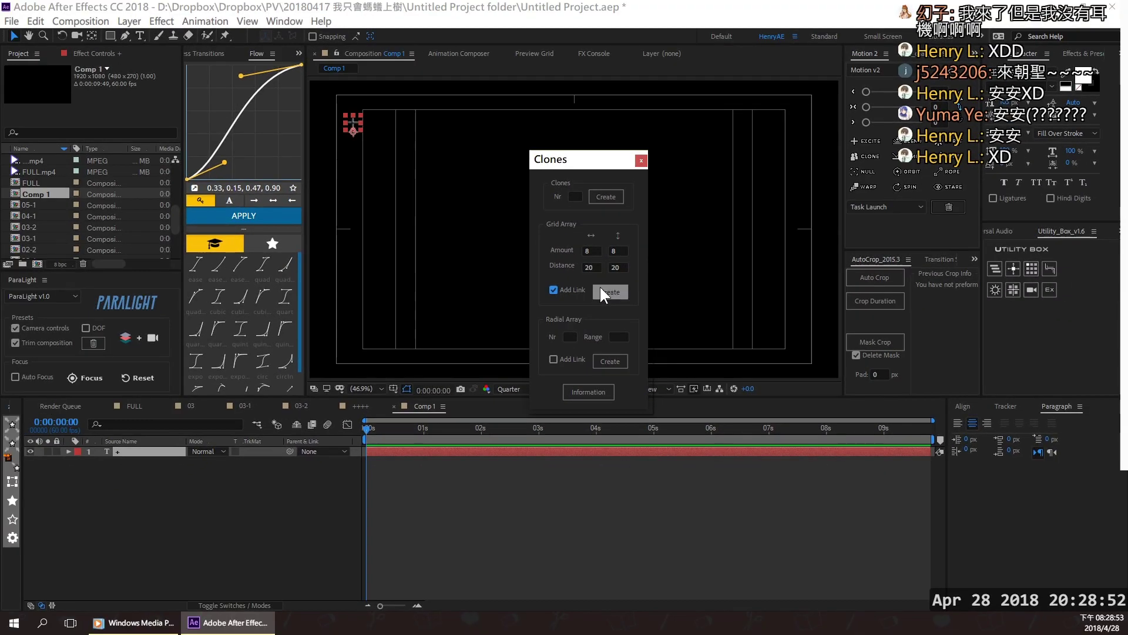
pyautogui.click(609, 292)
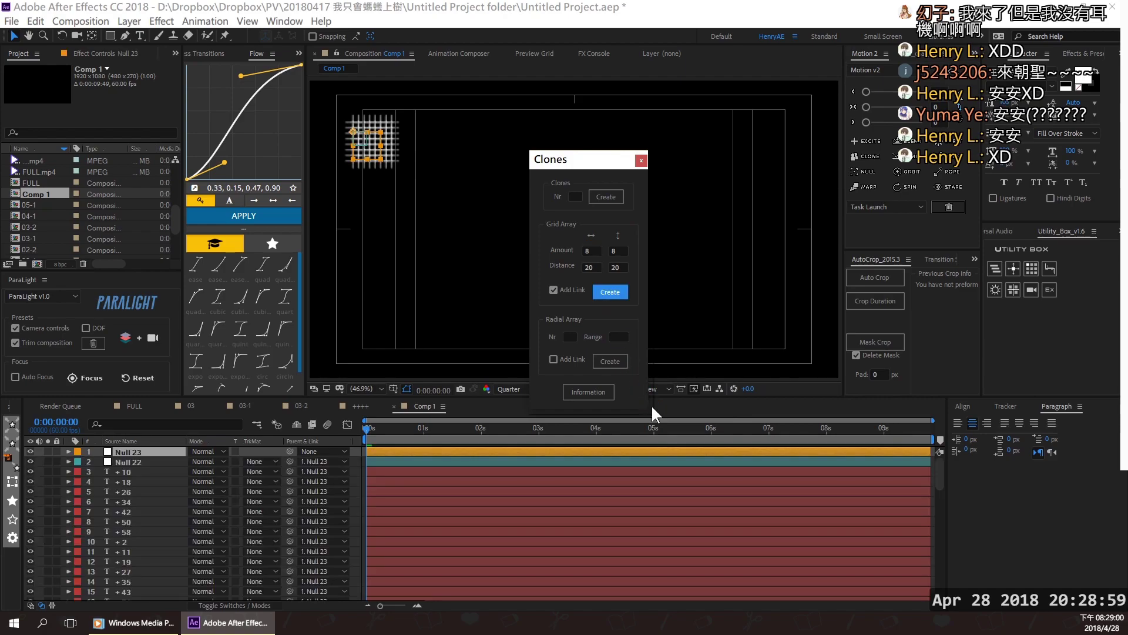
# Find and select Null 22 in the timeline and show its Effect Controls.
pyautogui.scroll(-5, 576, 509)
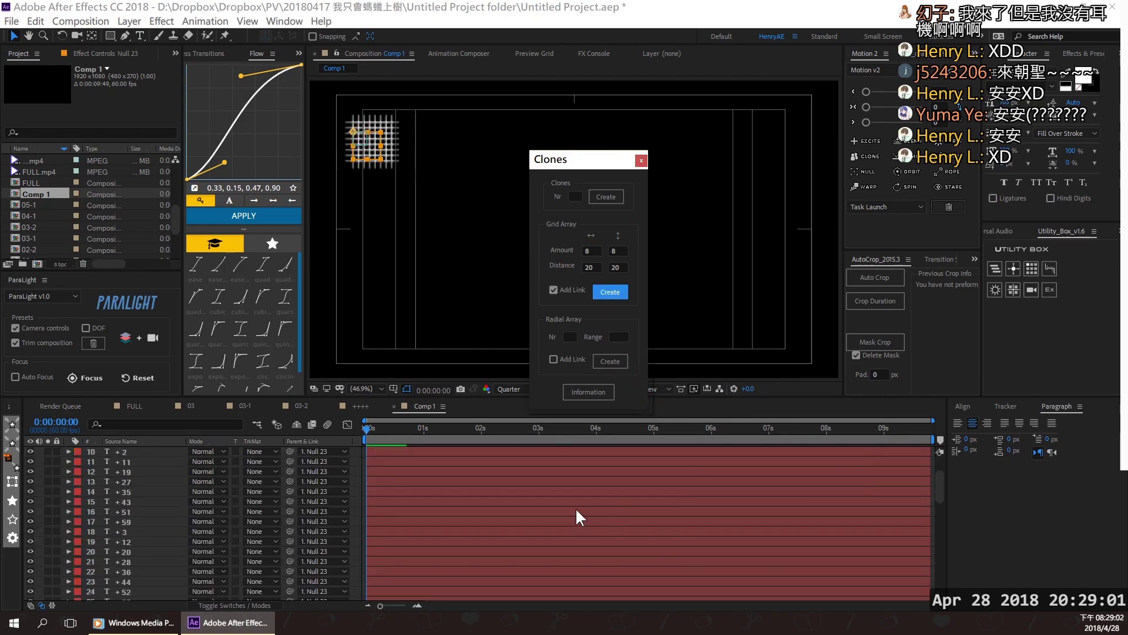
pyautogui.scroll(-5, 576, 507)
pyautogui.scroll(-5, 576, 507)
pyautogui.scroll(-1, 580, 513)
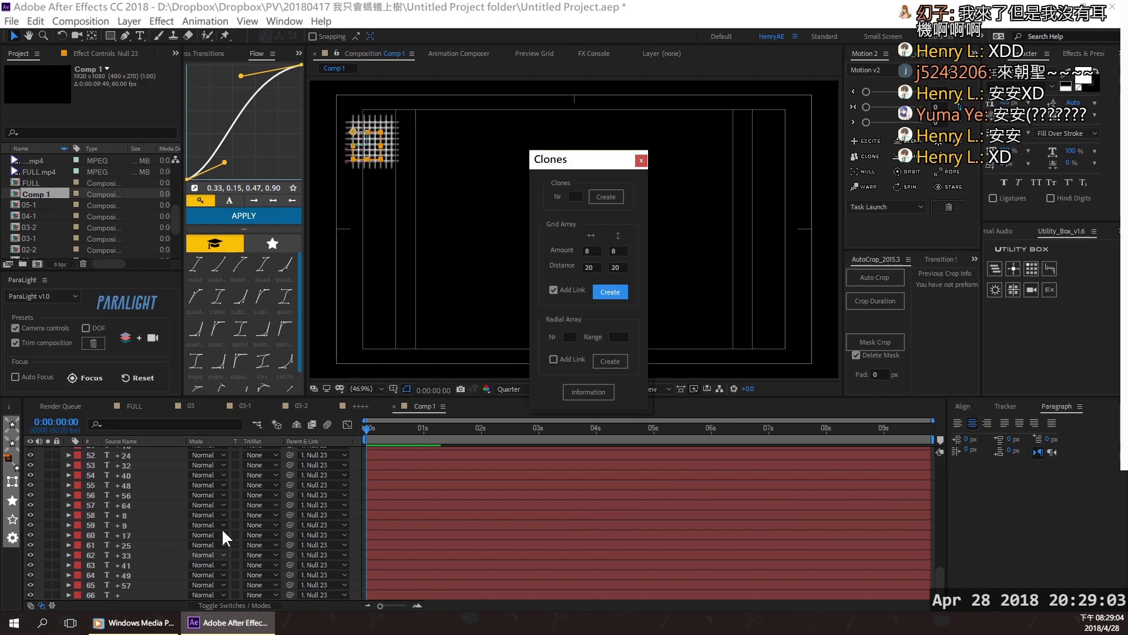
pyautogui.scroll(4, 235, 517)
pyautogui.scroll(7, 235, 517)
pyautogui.scroll(6, 235, 517)
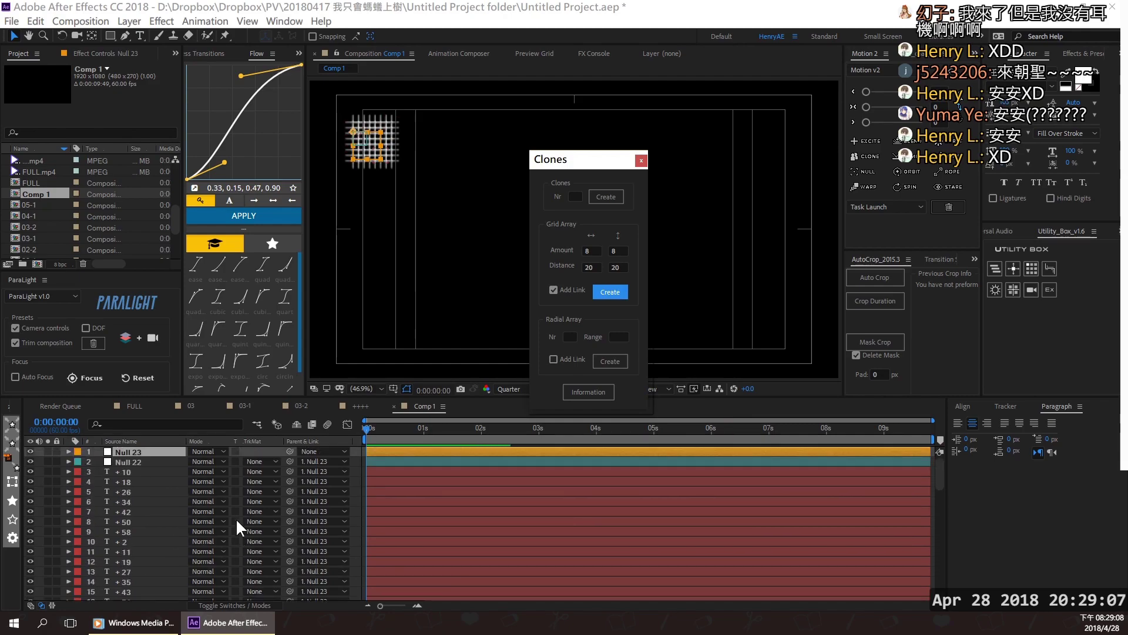
pyautogui.click(144, 457)
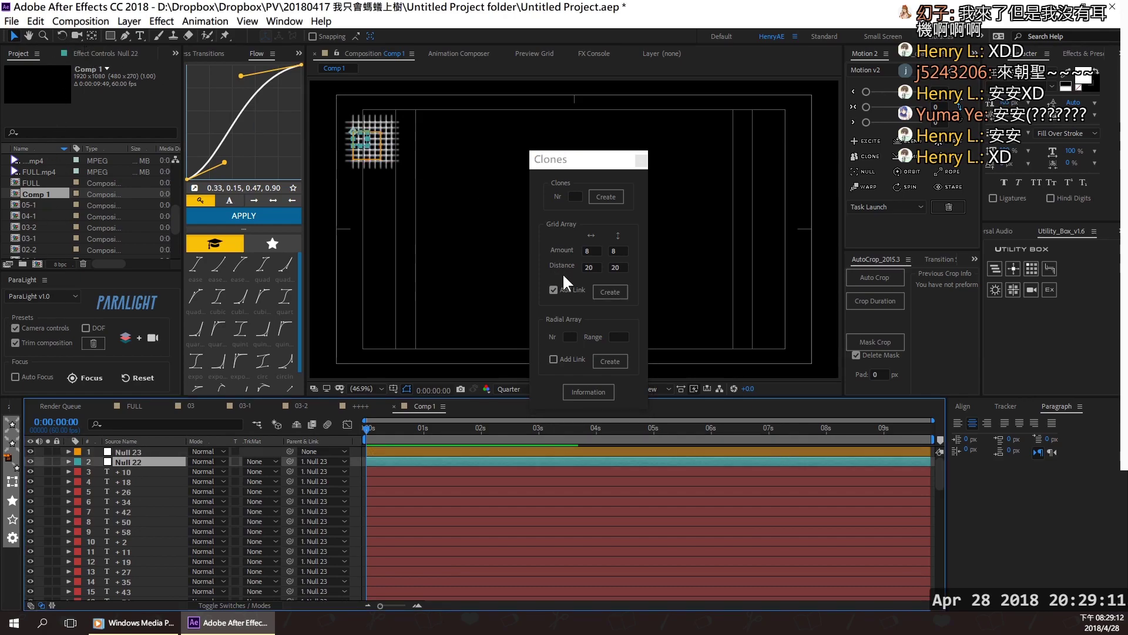
pyautogui.click(115, 55)
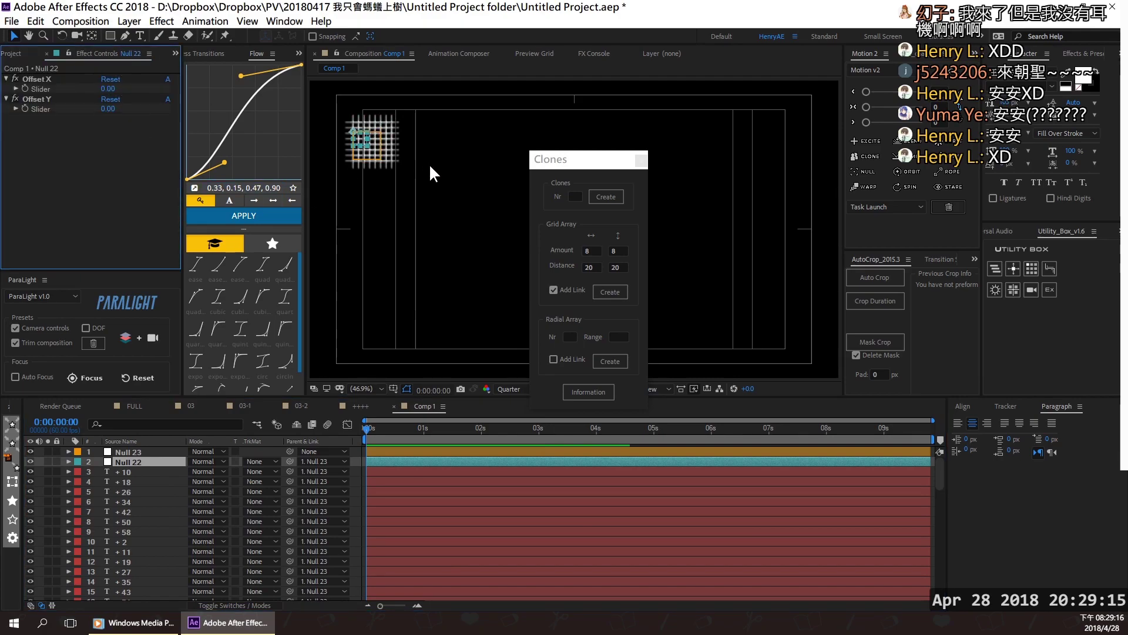
# Drag Offset X to 1074 and raise Offset Y to spread the clone grid across Comp 1.
pyautogui.click(117, 86)
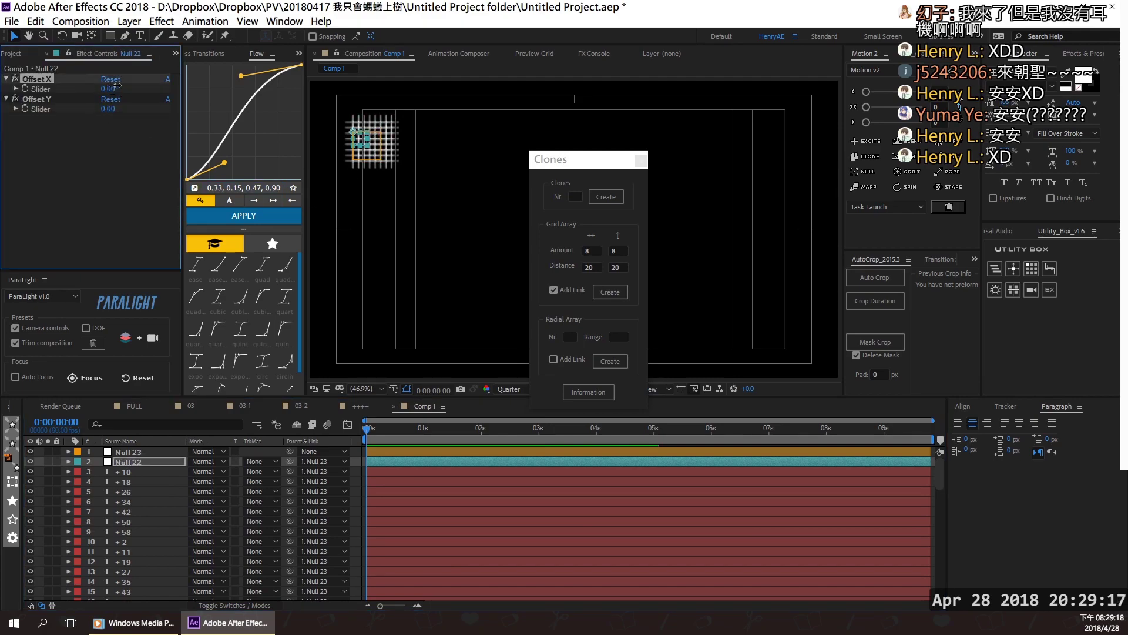
pyautogui.moveTo(117, 86)
pyautogui.mouseDown()
pyautogui.moveTo(520, 106)
pyautogui.moveTo(785, 102)
pyautogui.mouseUp()
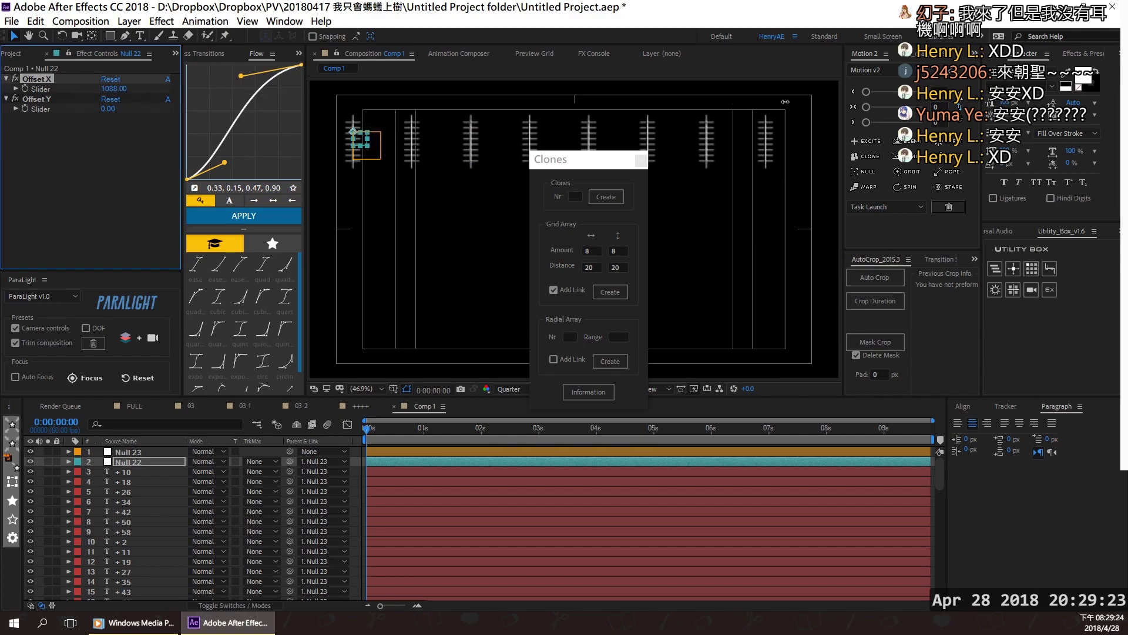
pyautogui.moveTo(785, 102); pyautogui.dragTo(776, 103)
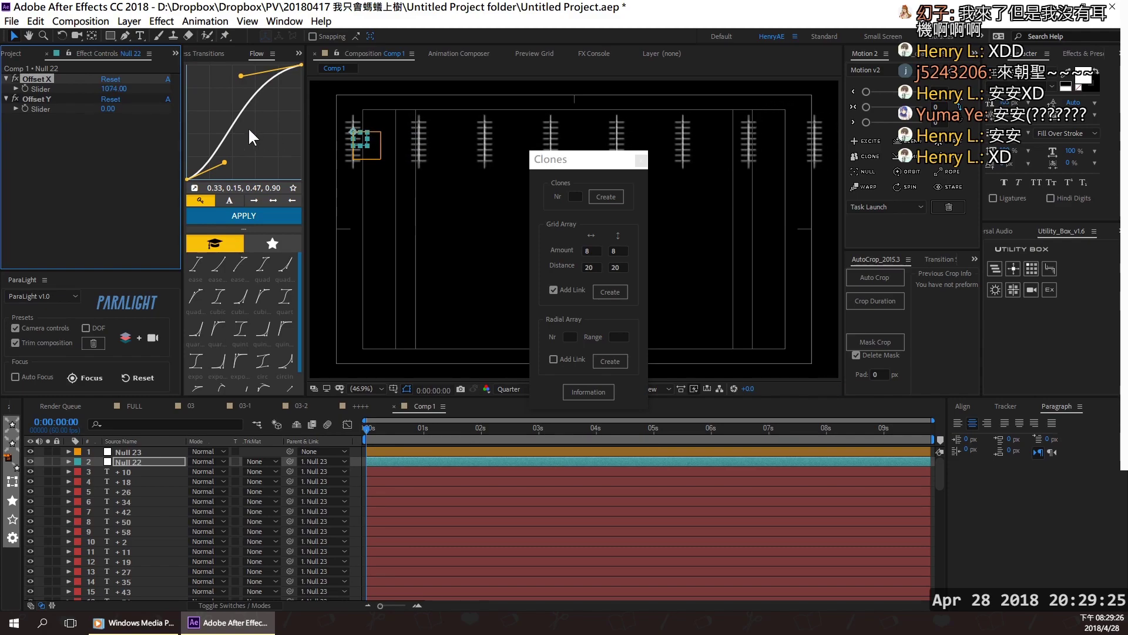
pyautogui.moveTo(107, 109); pyautogui.dragTo(340, 129)
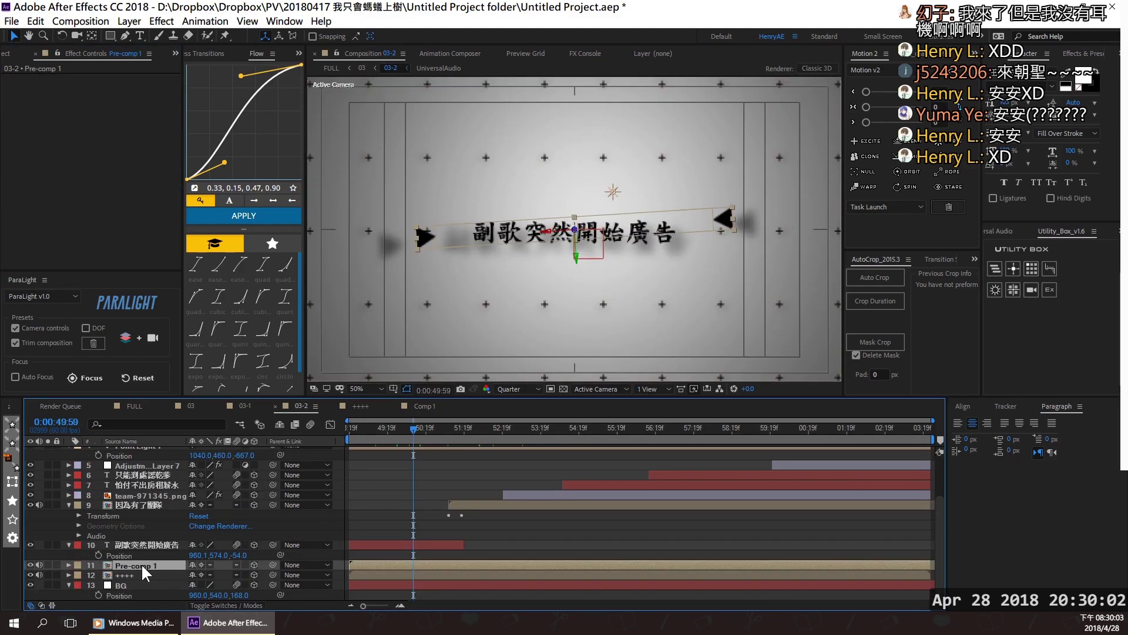
# Open and close Pre-comp 1, then close the ++++ composition.
pyautogui.doubleClick(141, 564)
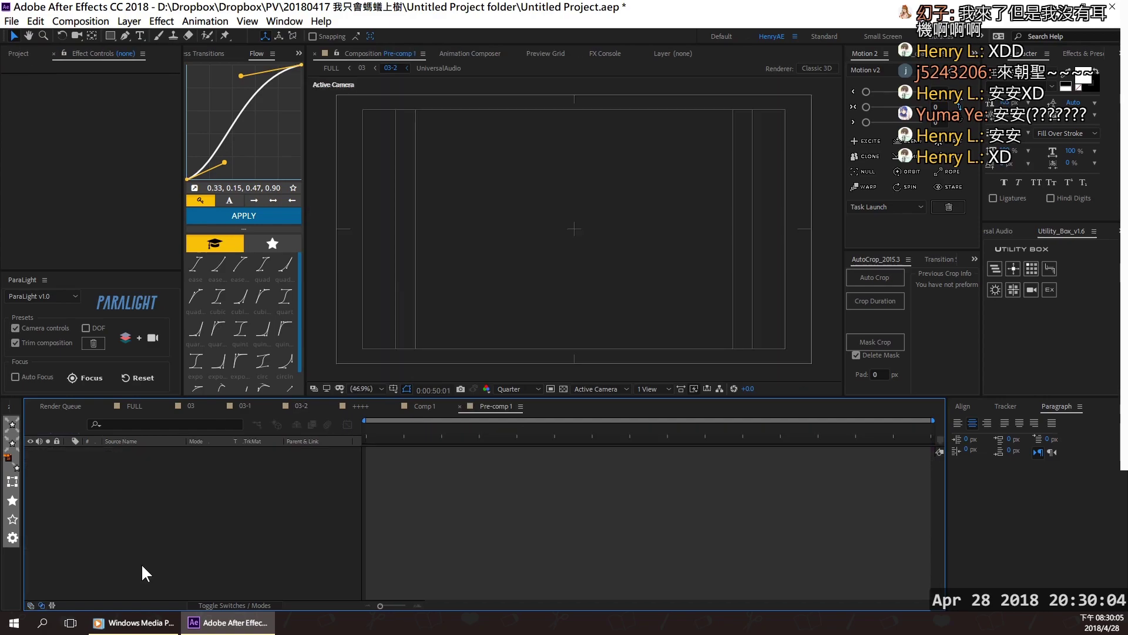
pyautogui.click(460, 405)
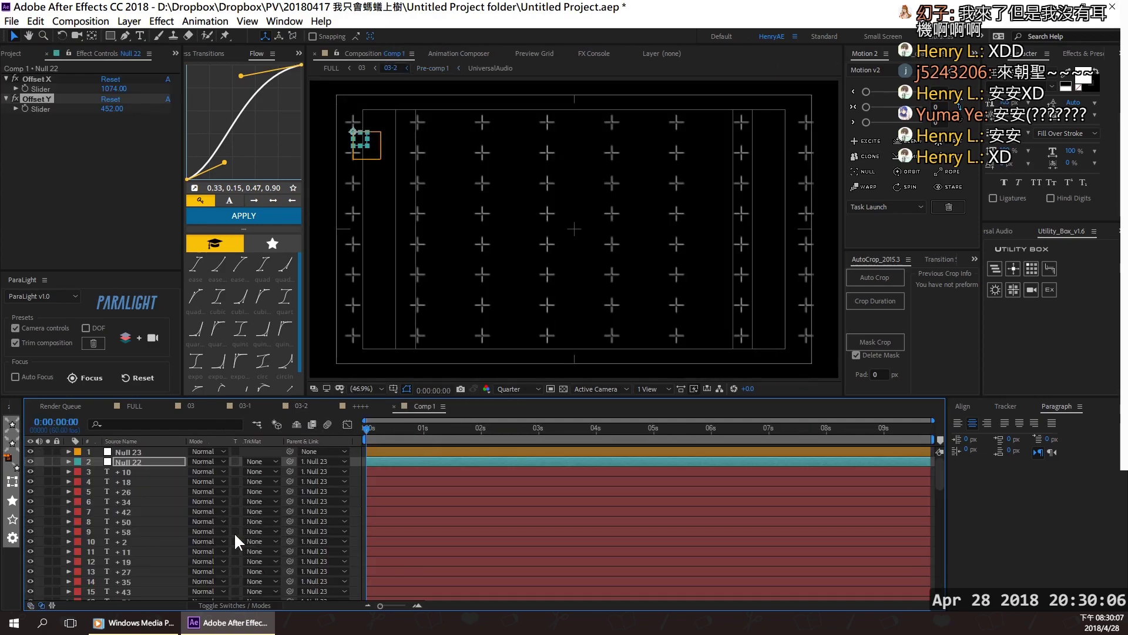
pyautogui.click(356, 406)
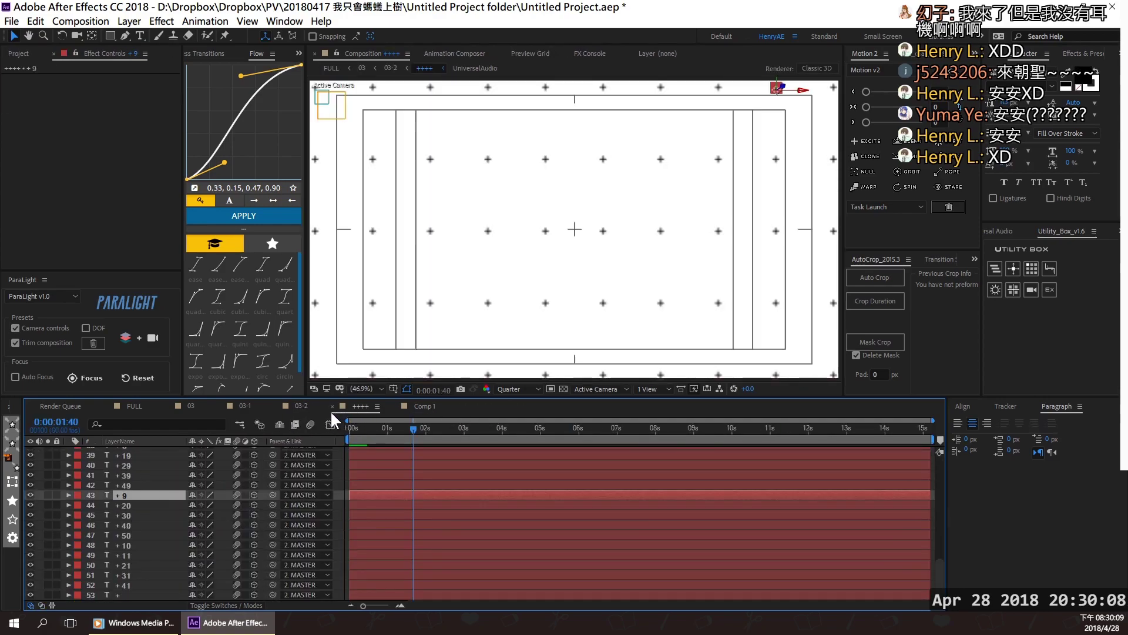
pyautogui.click(333, 405)
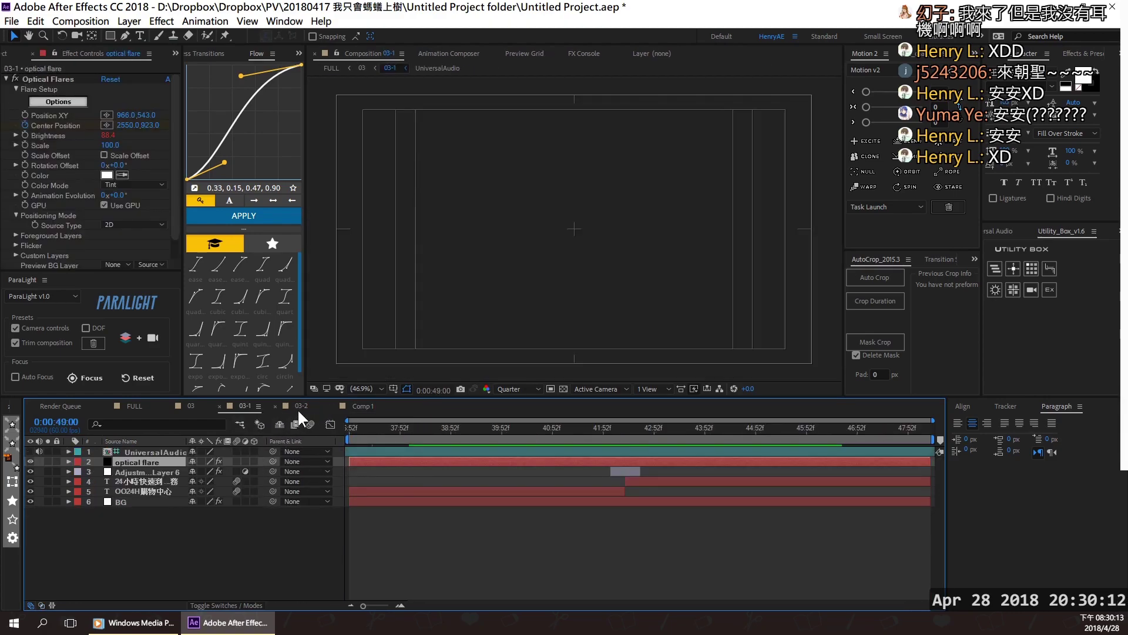
# In 03-2, open Pre-comp 1 again, select the arrow Shape Layer 1, then return to Comp 1.
pyautogui.click(297, 408)
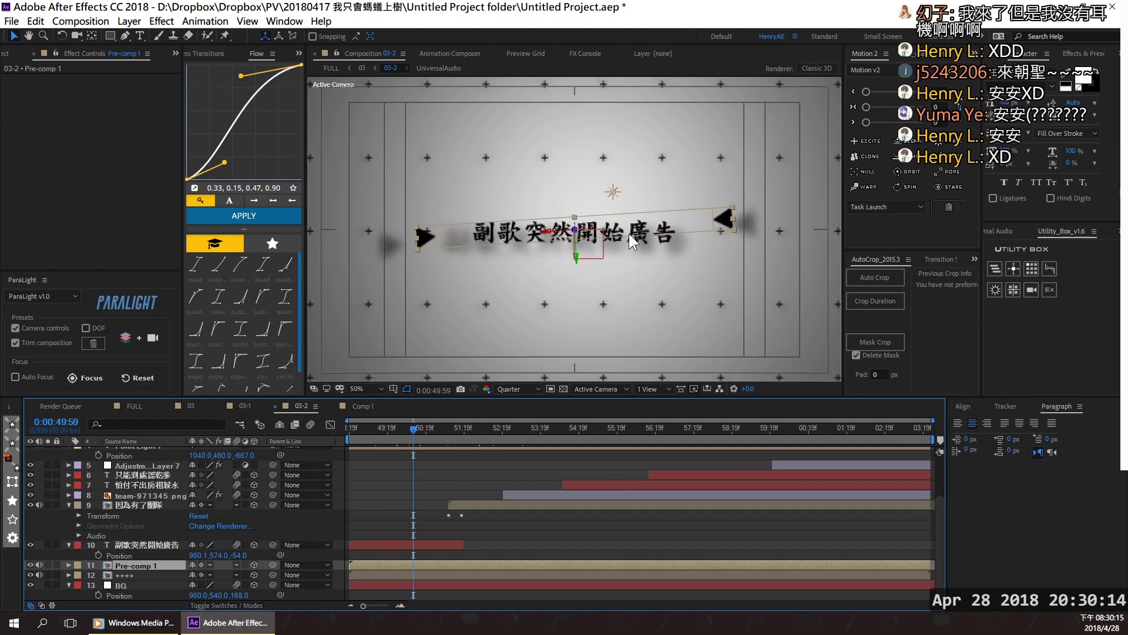
pyautogui.doubleClick(157, 565)
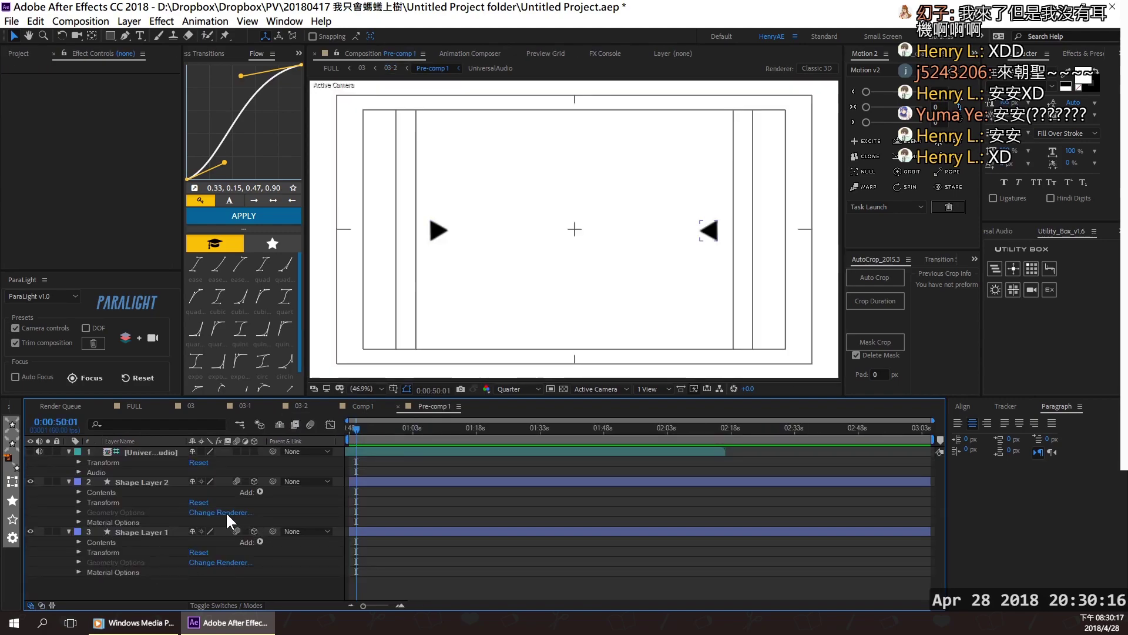
pyautogui.click(138, 534)
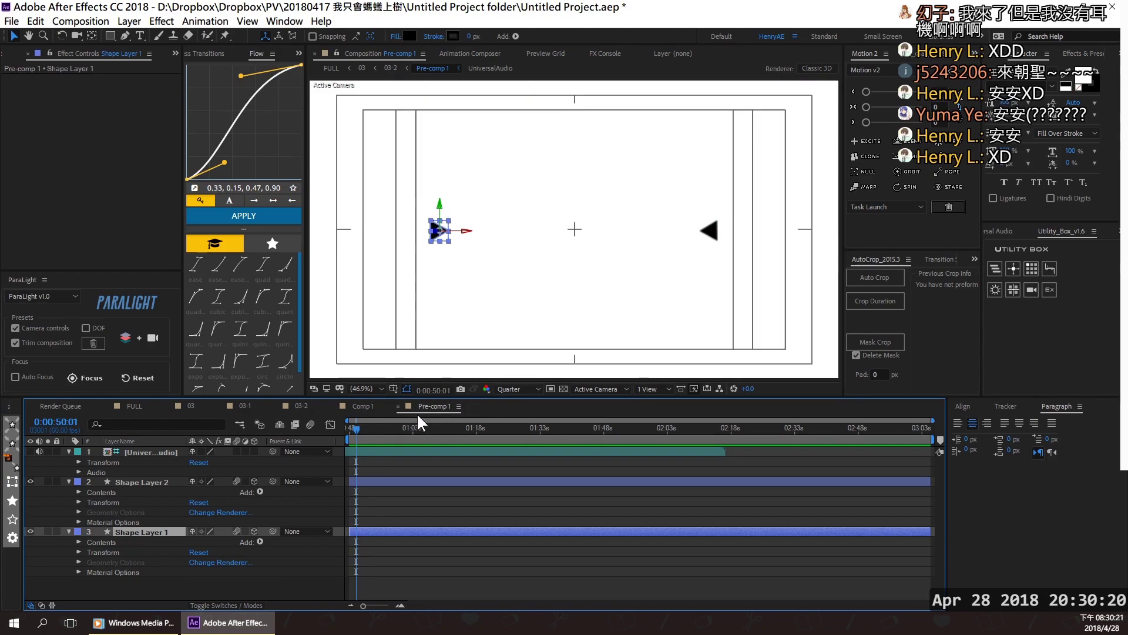
pyautogui.click(358, 407)
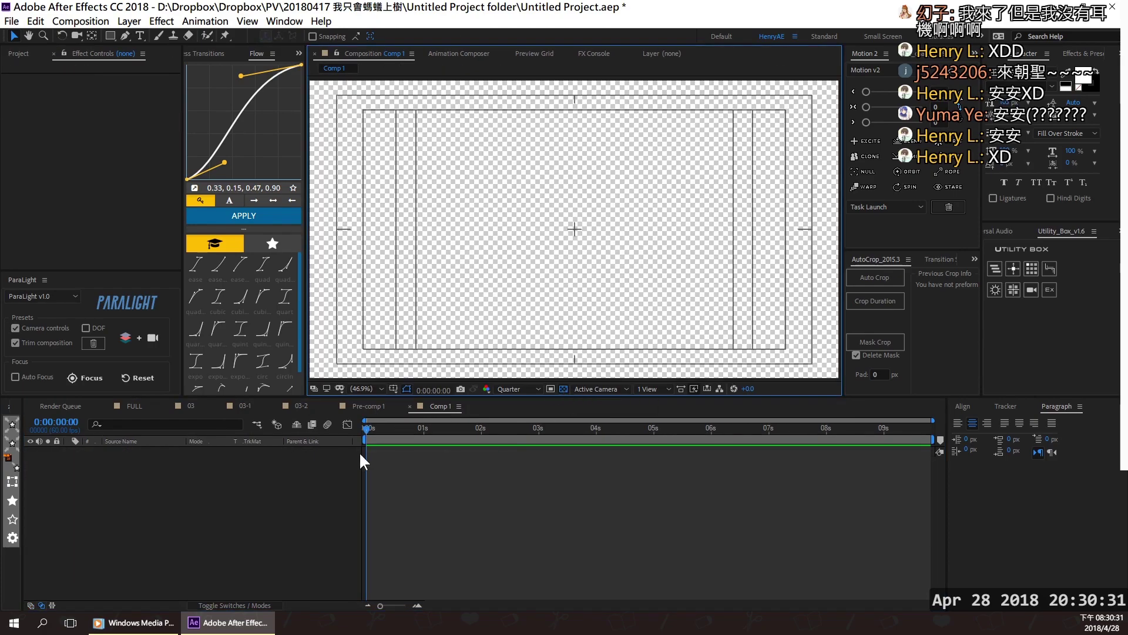
# Add a new shape layer to Comp 1 and set the time to 0:00:01:45.
pyautogui.rightClick(152, 499)
pyautogui.moveTo(294, 371)
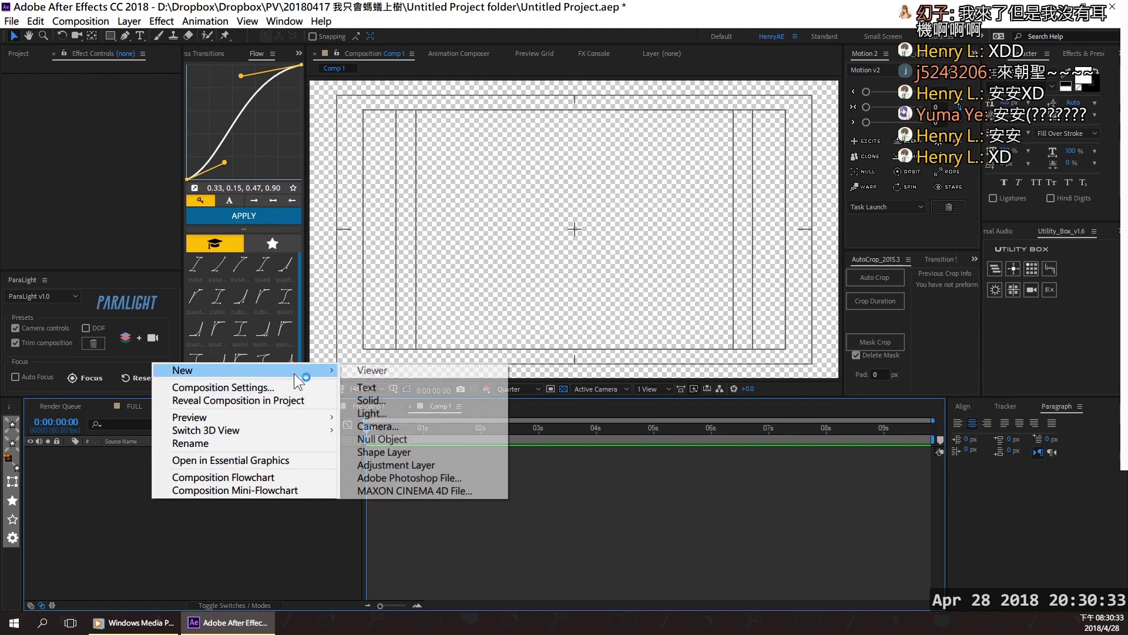
pyautogui.click(411, 452)
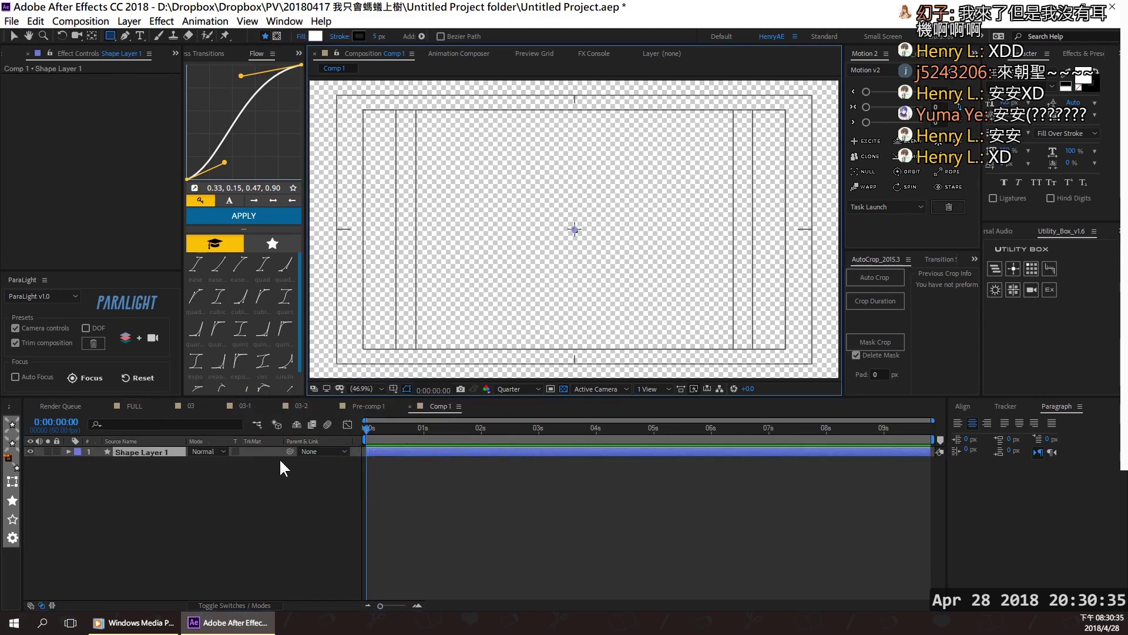
pyautogui.click(467, 428)
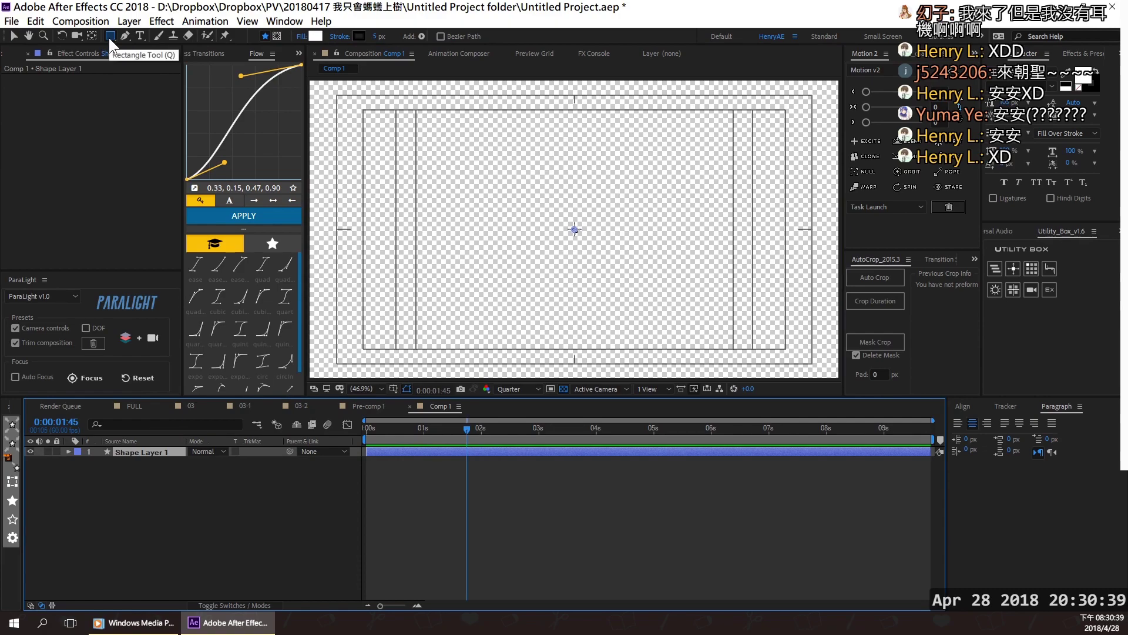
# With the Star tool, draw a polystar in the upper left, reduced to a small three-point triangle.
pyautogui.moveTo(109, 37); pyautogui.dragTo(135, 37)
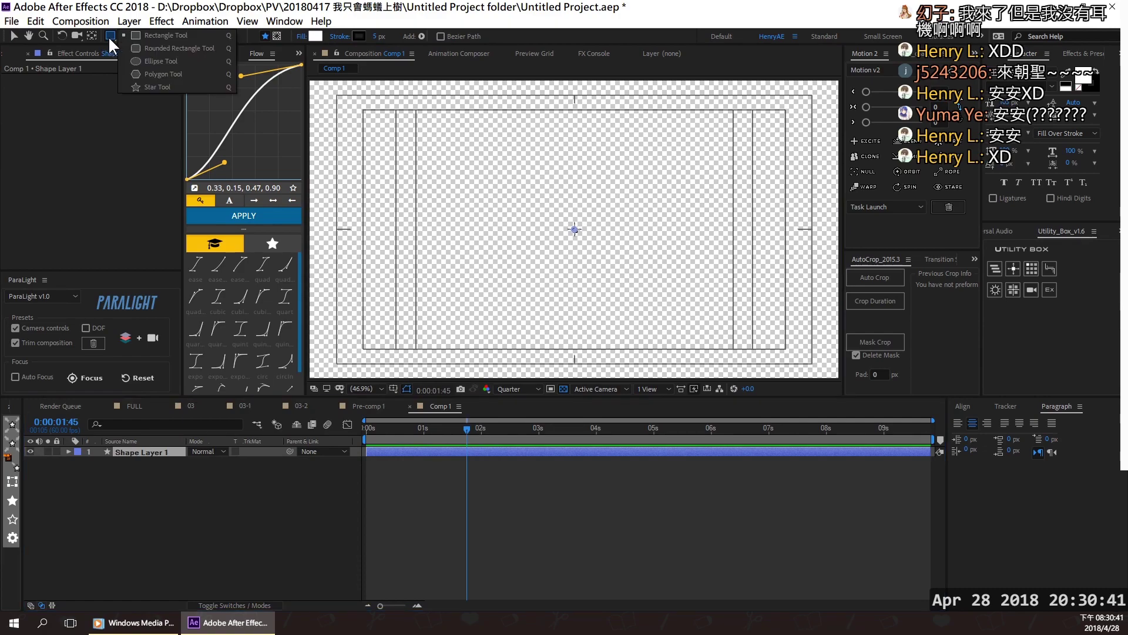
pyautogui.click(195, 87)
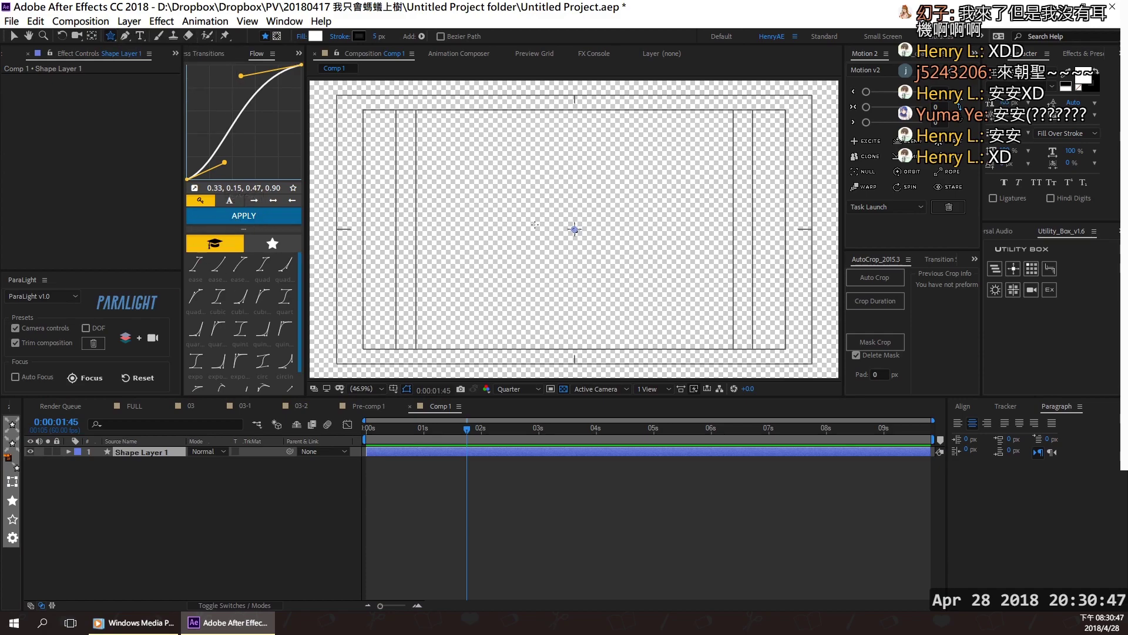
pyautogui.moveTo(510, 177); pyautogui.dragTo(557, 108)
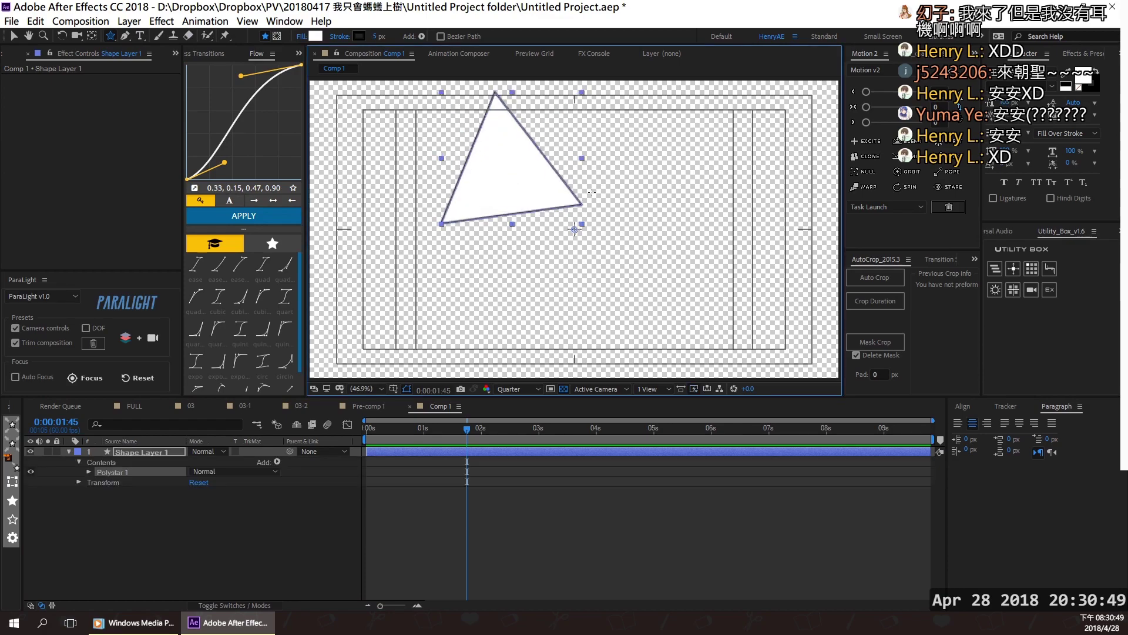
pyautogui.press('Up')
pyautogui.press('Up')
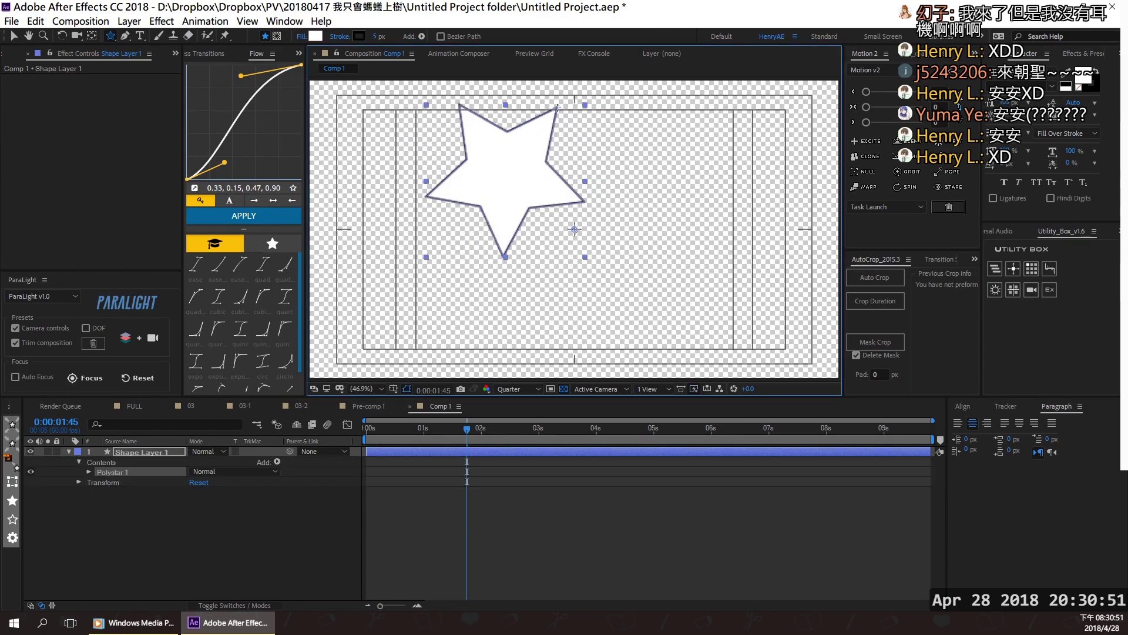
pyautogui.moveTo(558, 108)
pyautogui.mouseDown()
pyautogui.moveTo(572, 195)
pyautogui.moveTo(547, 124)
pyautogui.mouseUp()
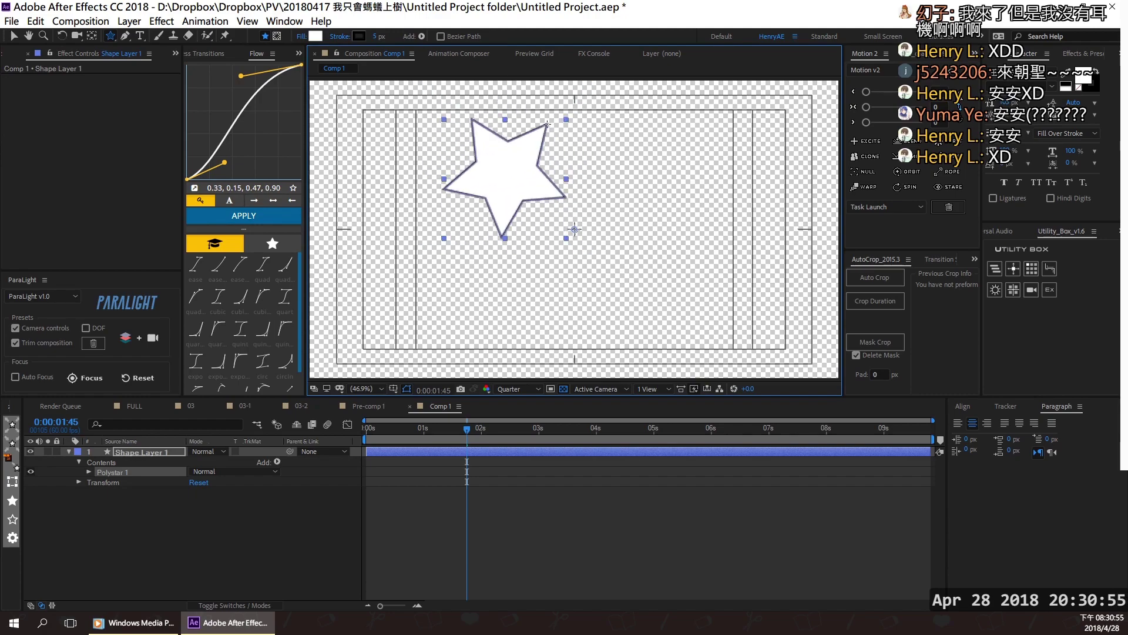
pyautogui.press('Up')
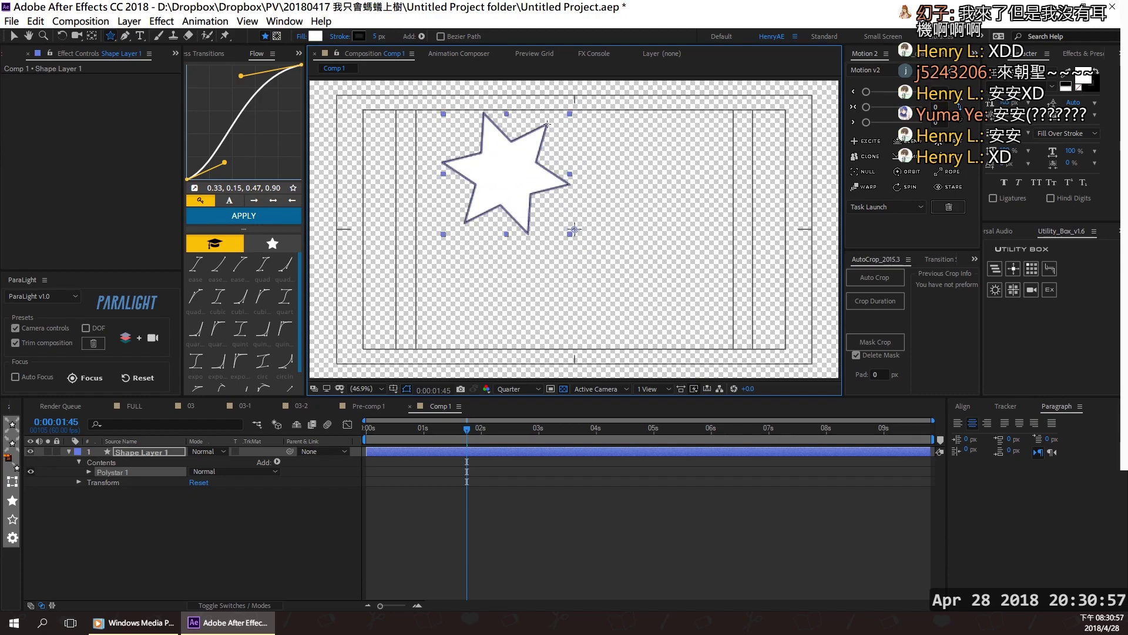
pyautogui.press('Up')
pyautogui.press('Up')
pyautogui.press('Up')
pyautogui.press('Up')
pyautogui.press('Up')
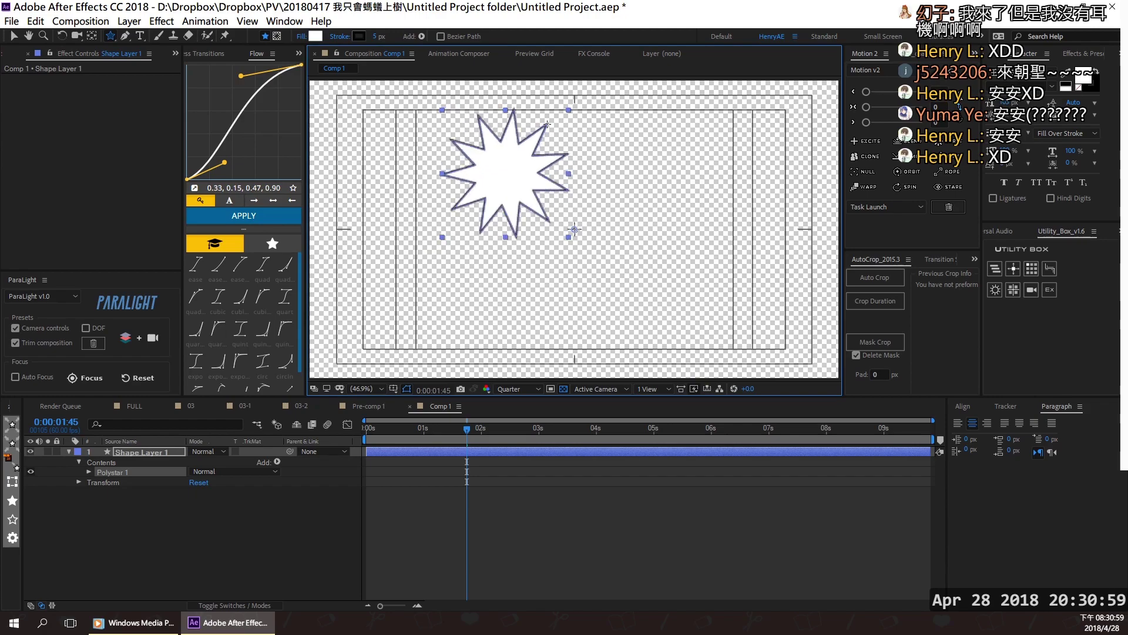
pyautogui.press('Up')
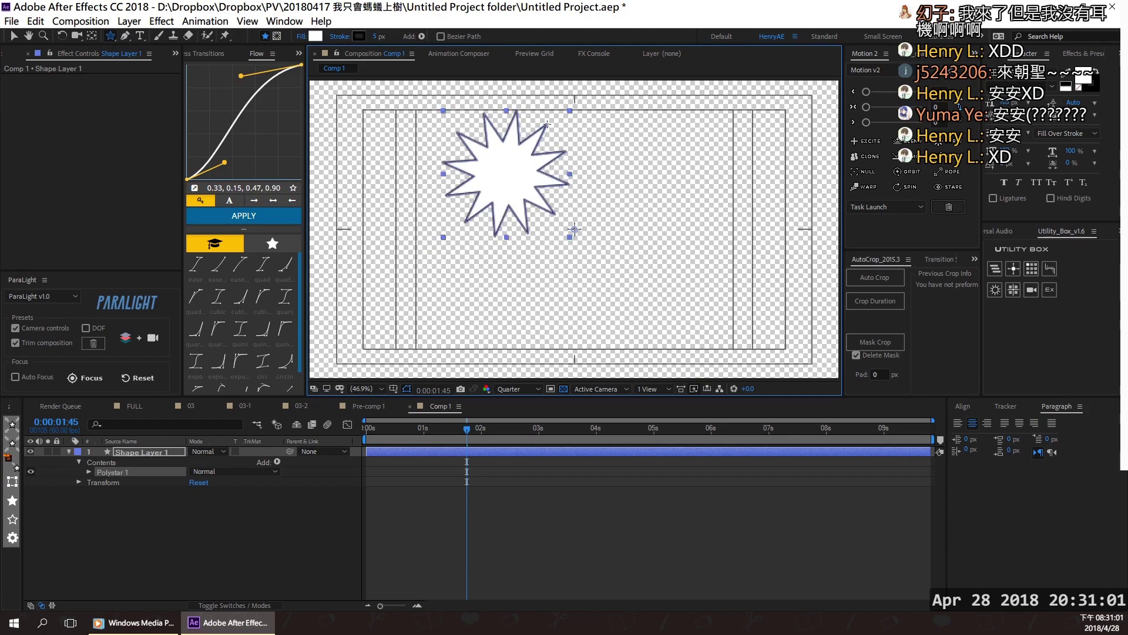
pyautogui.press('Down')
pyautogui.press('Down')
pyautogui.press('Down')
pyautogui.press('Down')
pyautogui.press('Down')
pyautogui.press('Down')
pyautogui.press('Down')
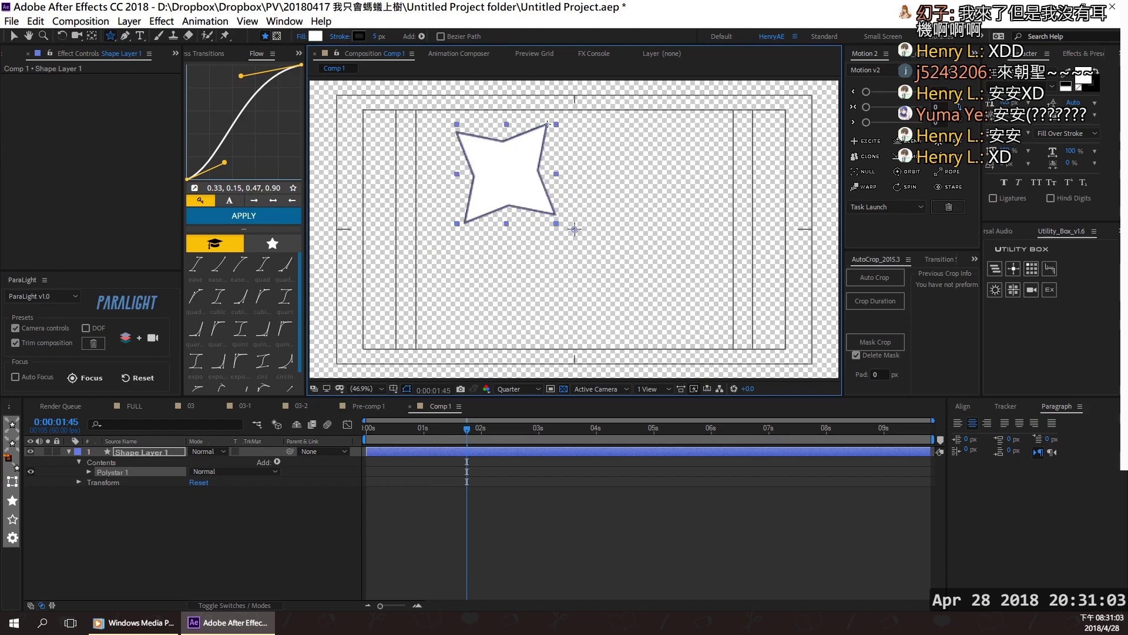
pyautogui.press('Down')
pyautogui.moveTo(547, 124)
pyautogui.mouseDown()
pyautogui.moveTo(530, 142)
pyautogui.moveTo(535, 174)
pyautogui.moveTo(525, 174)
pyautogui.mouseUp()
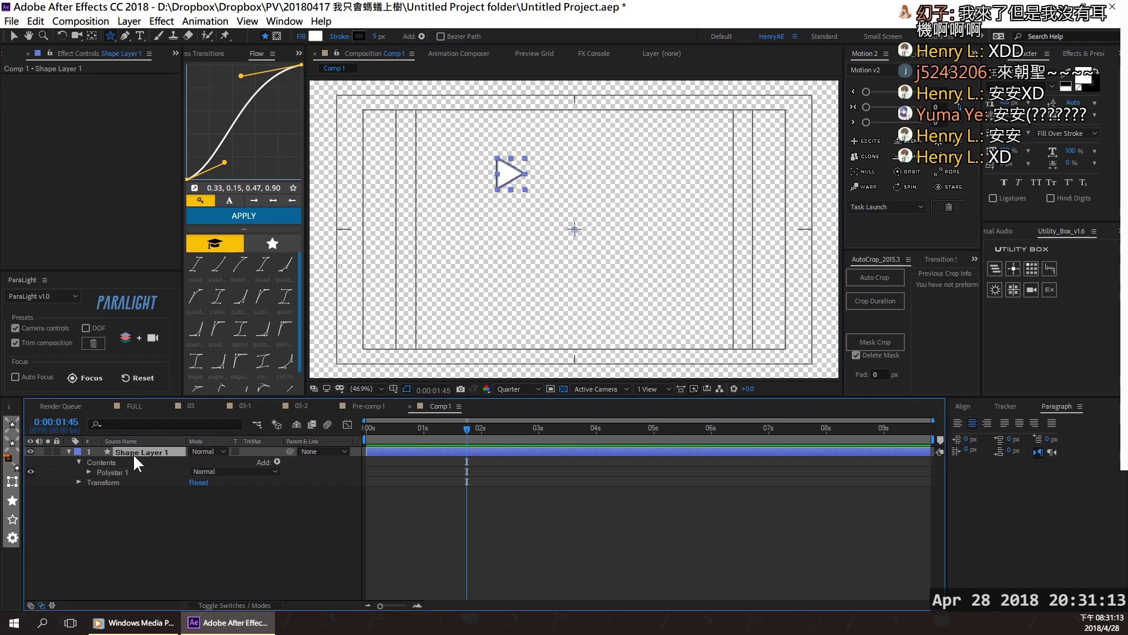
# Move the triangle left, duplicate it, and place a 180°-rotated copy right of centre.
pyautogui.click(14, 35)
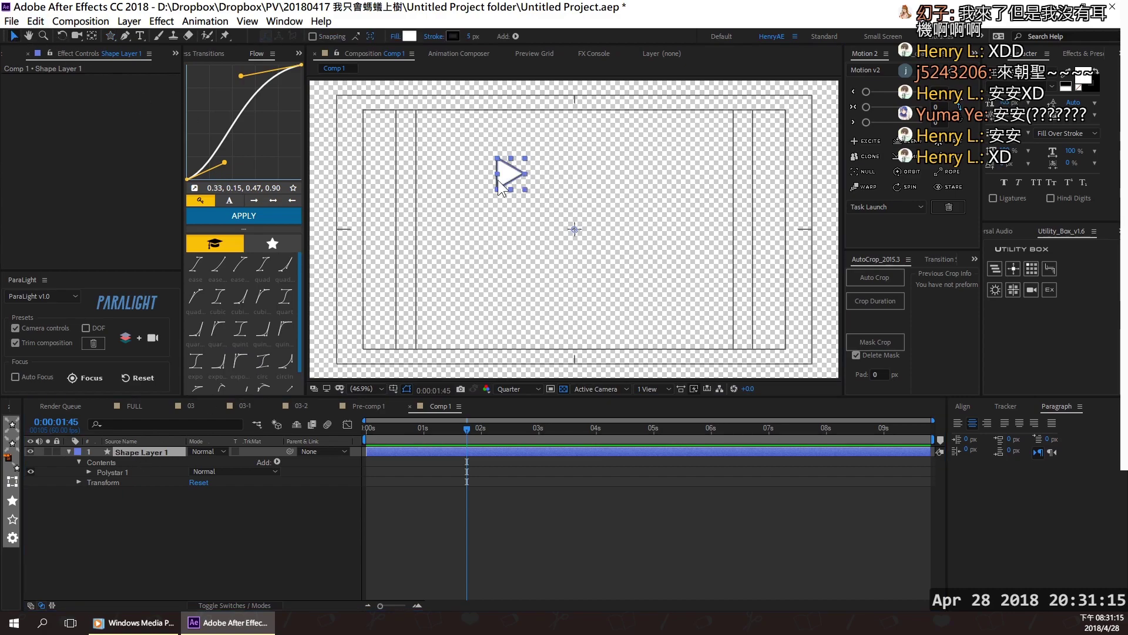
pyautogui.moveTo(499, 186); pyautogui.dragTo(422, 230)
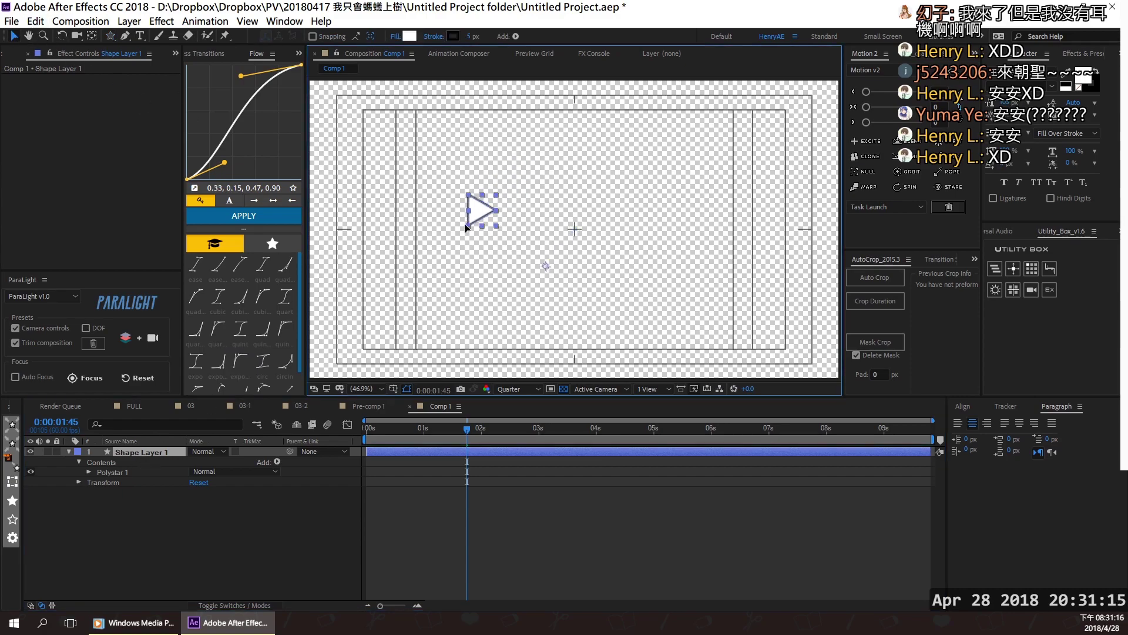
pyautogui.click(141, 451)
pyautogui.hotkey('ctrl', 'd')
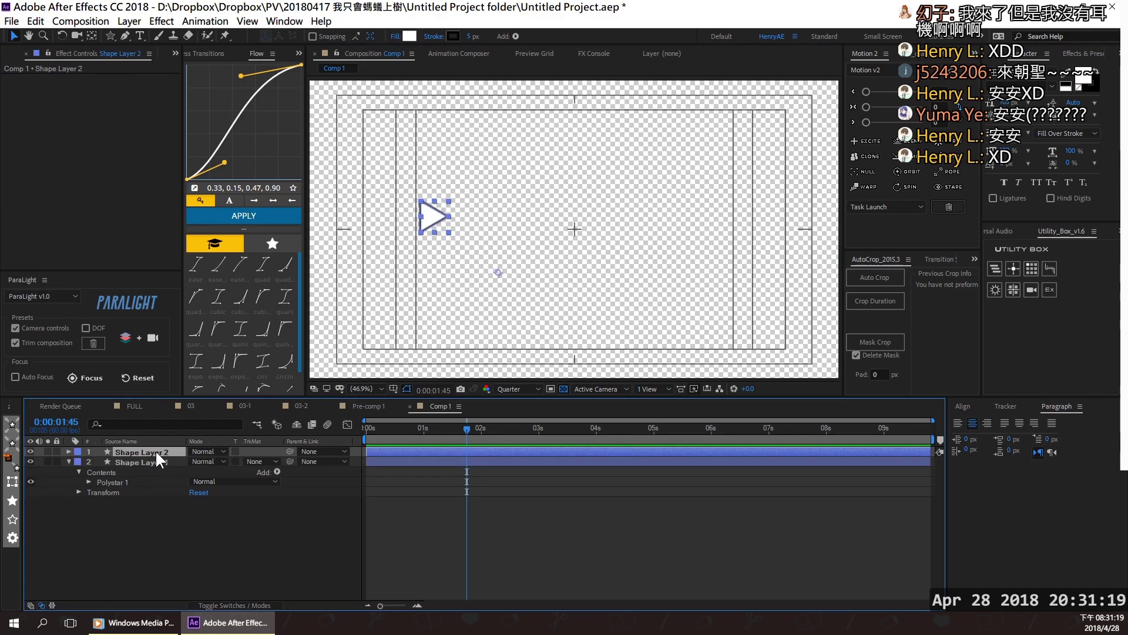
pyautogui.press('r')
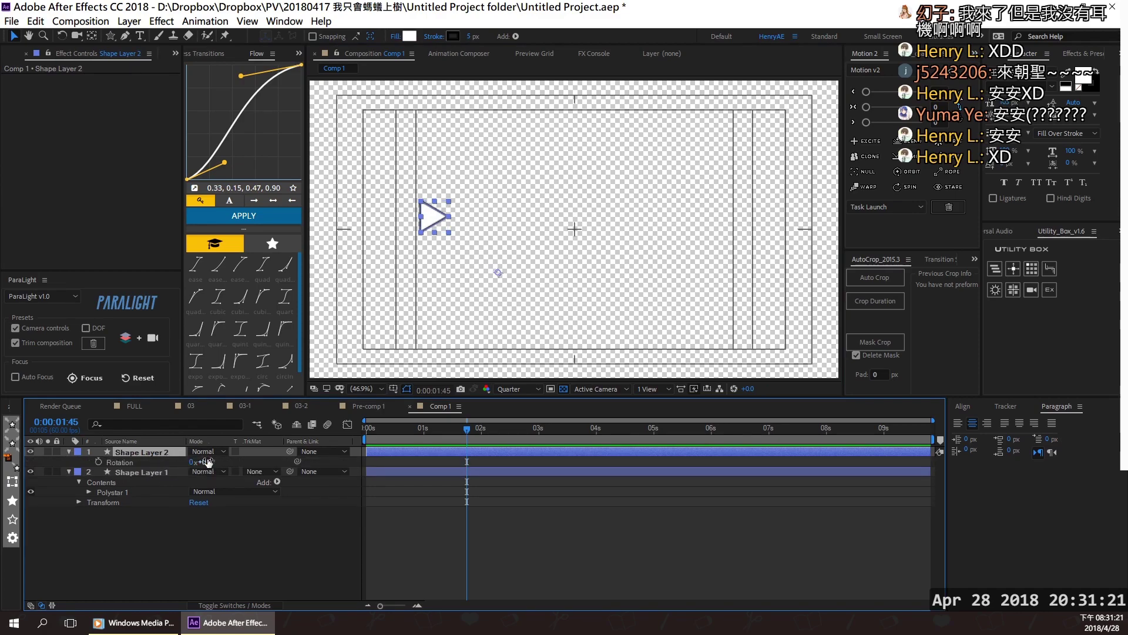
pyautogui.click(208, 461)
pyautogui.press('Return')
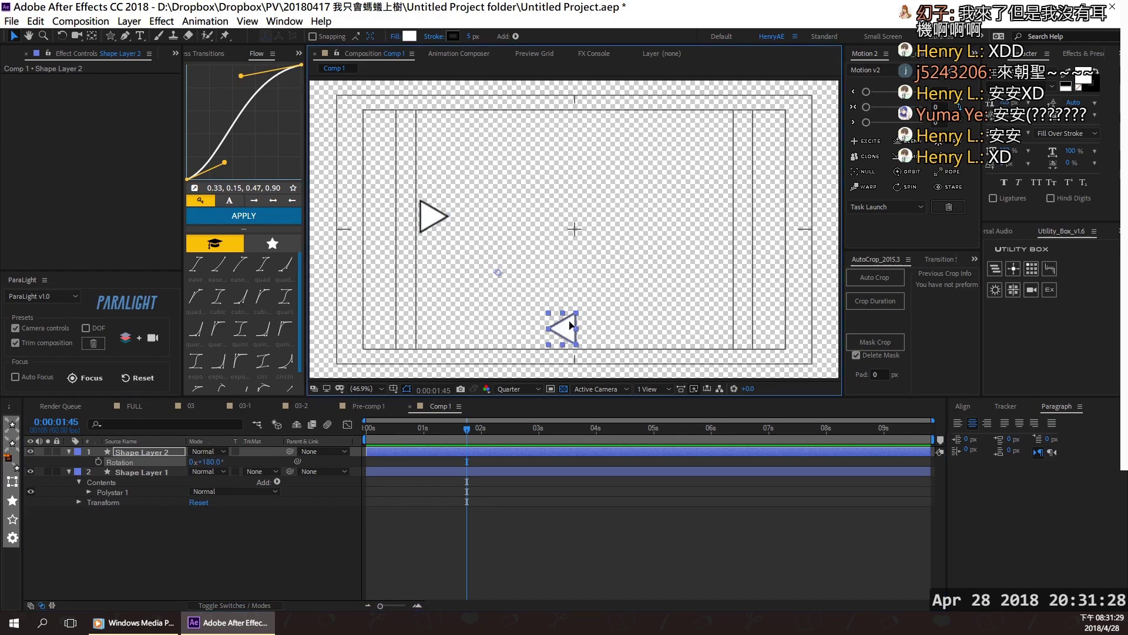
pyautogui.moveTo(562, 328); pyautogui.dragTo(680, 211)
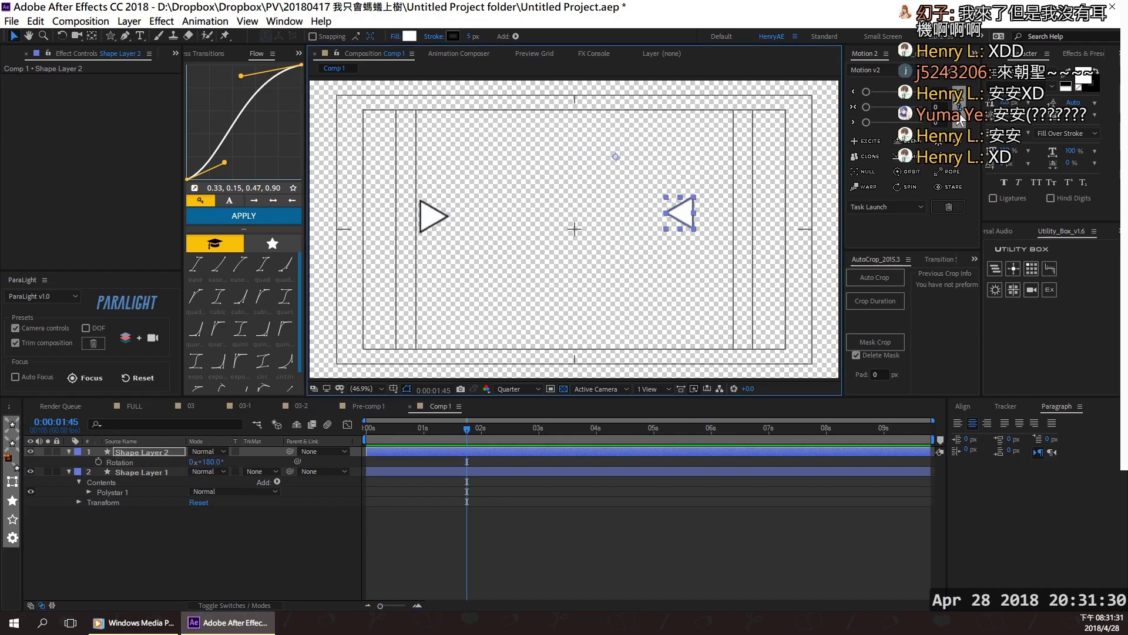
# Centre both triangles' anchor points and nudge them to face each other, then open Pre-comp 1.
pyautogui.click(928, 106)
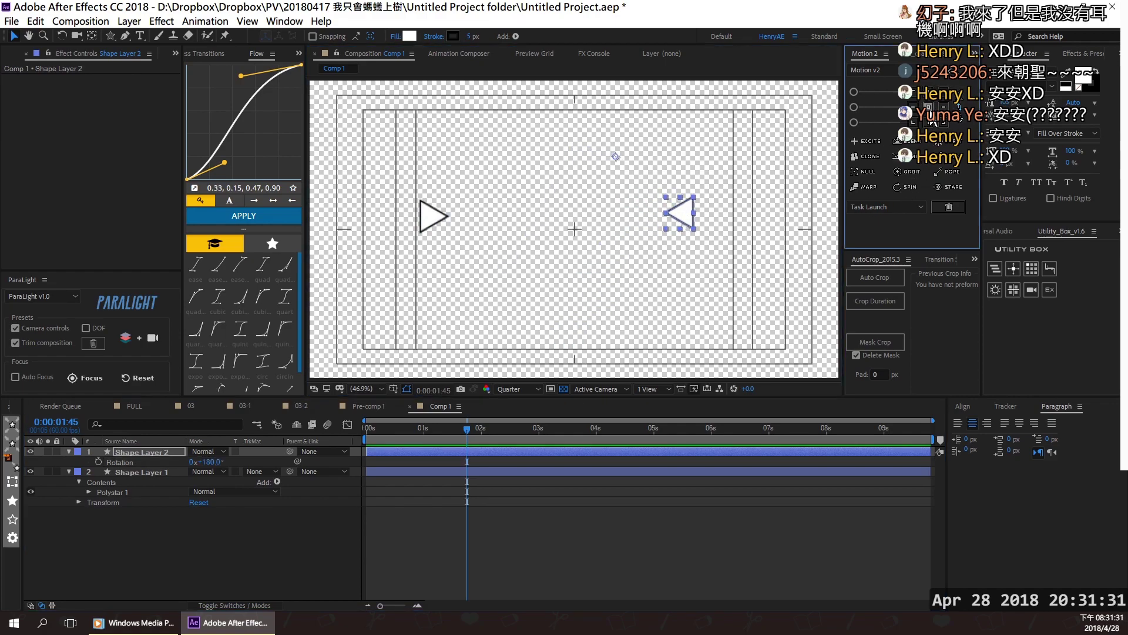
pyautogui.click(439, 205)
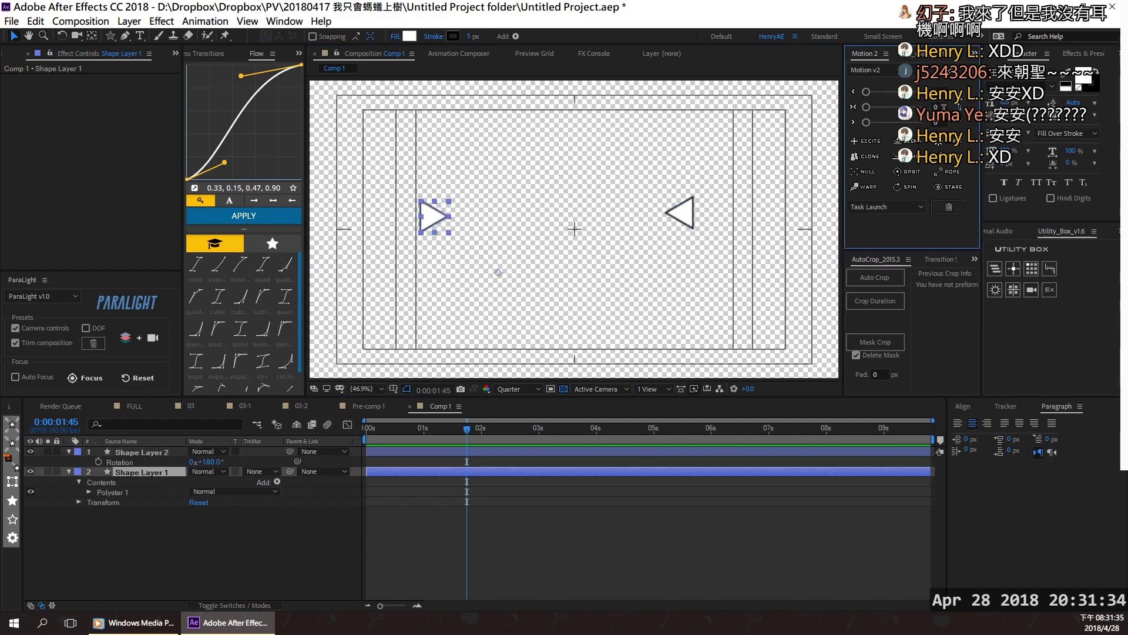
pyautogui.click(929, 106)
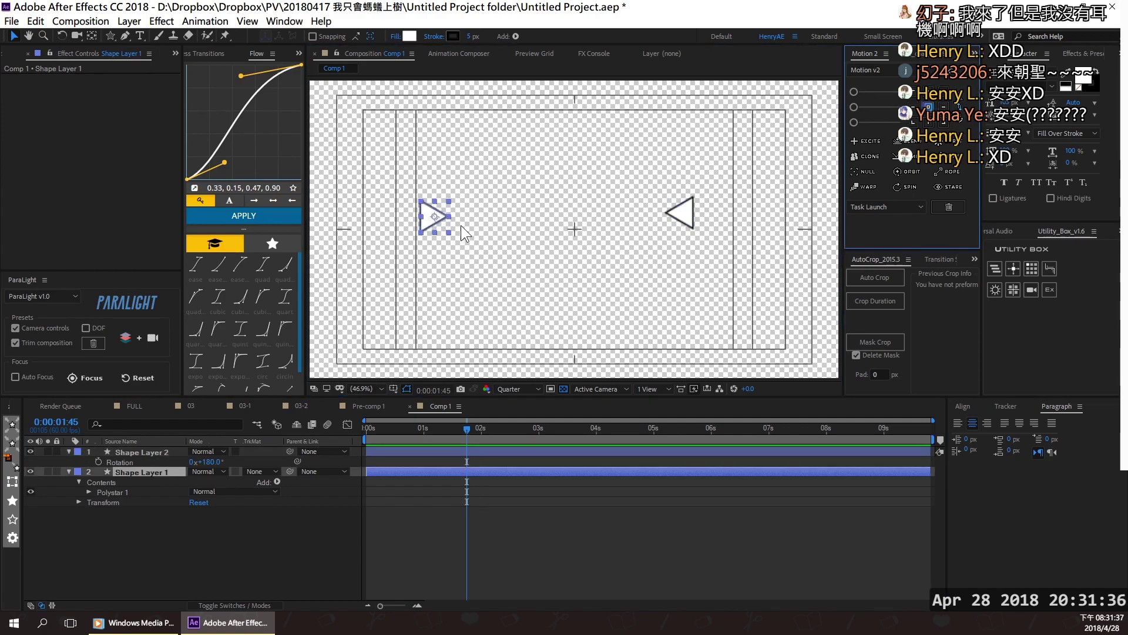
pyautogui.moveTo(428, 228); pyautogui.dragTo(466, 232)
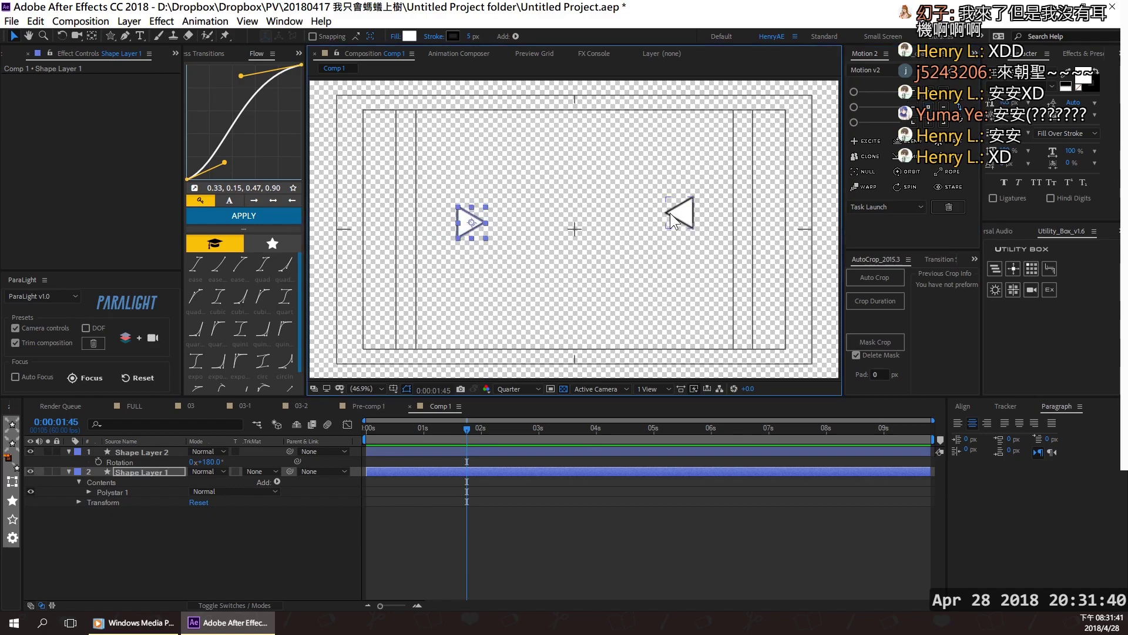
pyautogui.moveTo(670, 213); pyautogui.dragTo(666, 228)
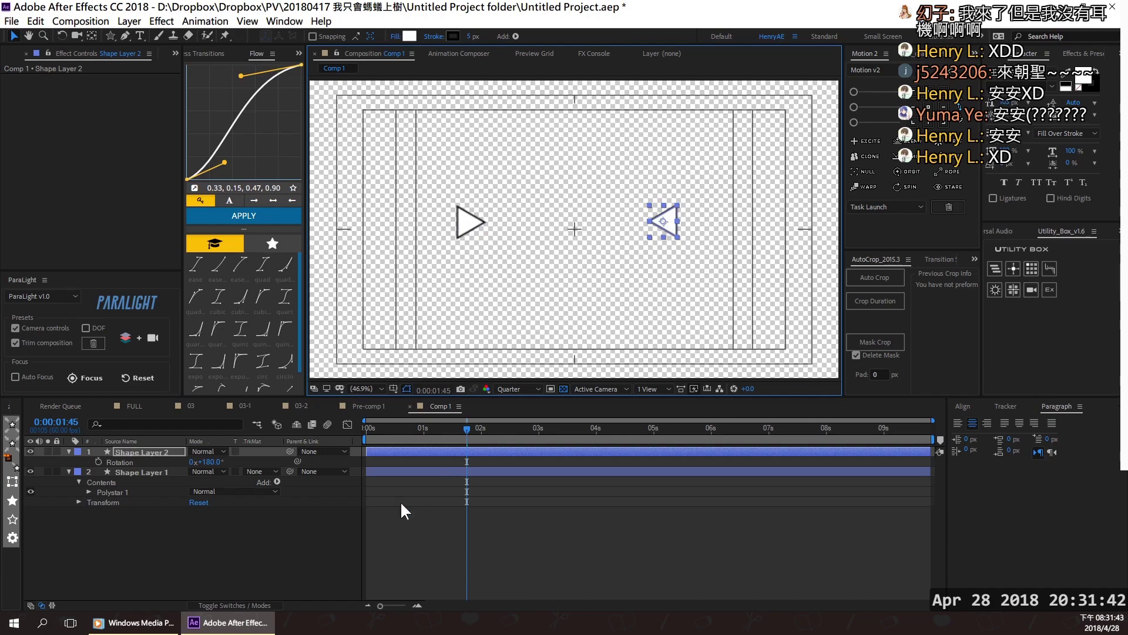
pyautogui.click(360, 405)
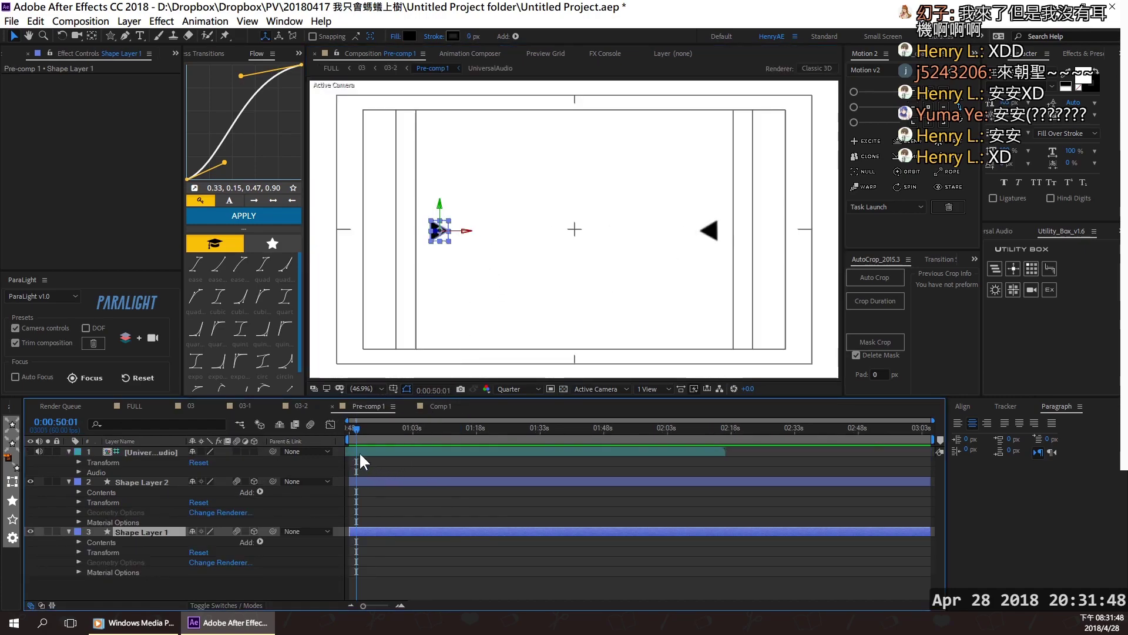
# Pre-compose both triangle layers in Comp 1 into Pre-comp 2 and rotate it to about 193°.
pyautogui.moveTo(357, 430); pyautogui.dragTo(372, 445)
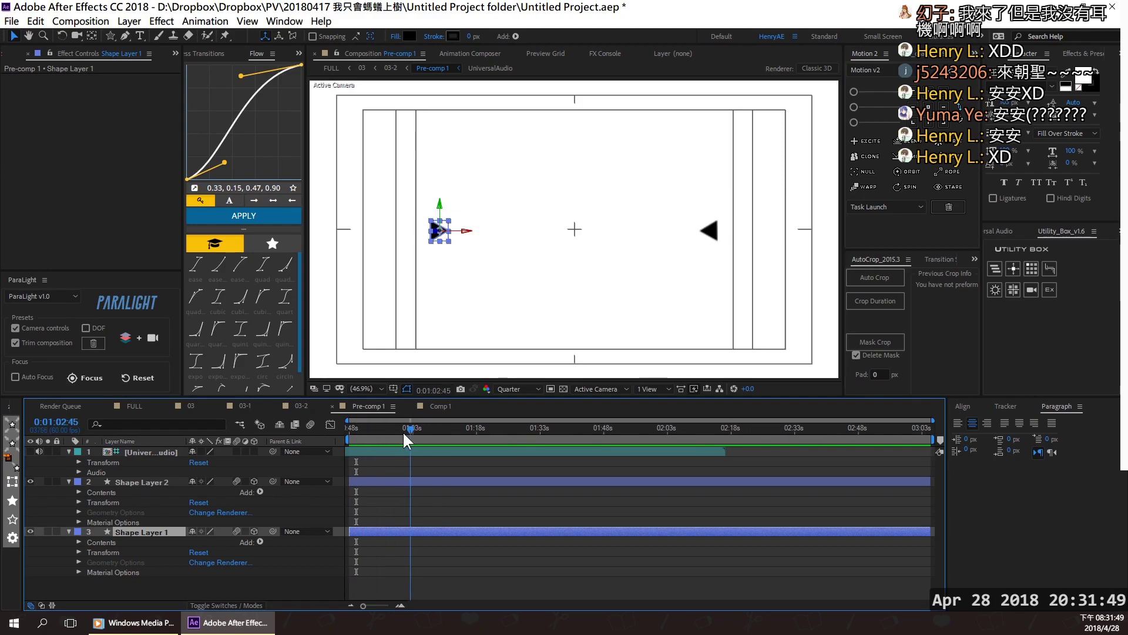
pyautogui.click(435, 406)
pyautogui.moveTo(88, 541); pyautogui.dragTo(161, 452)
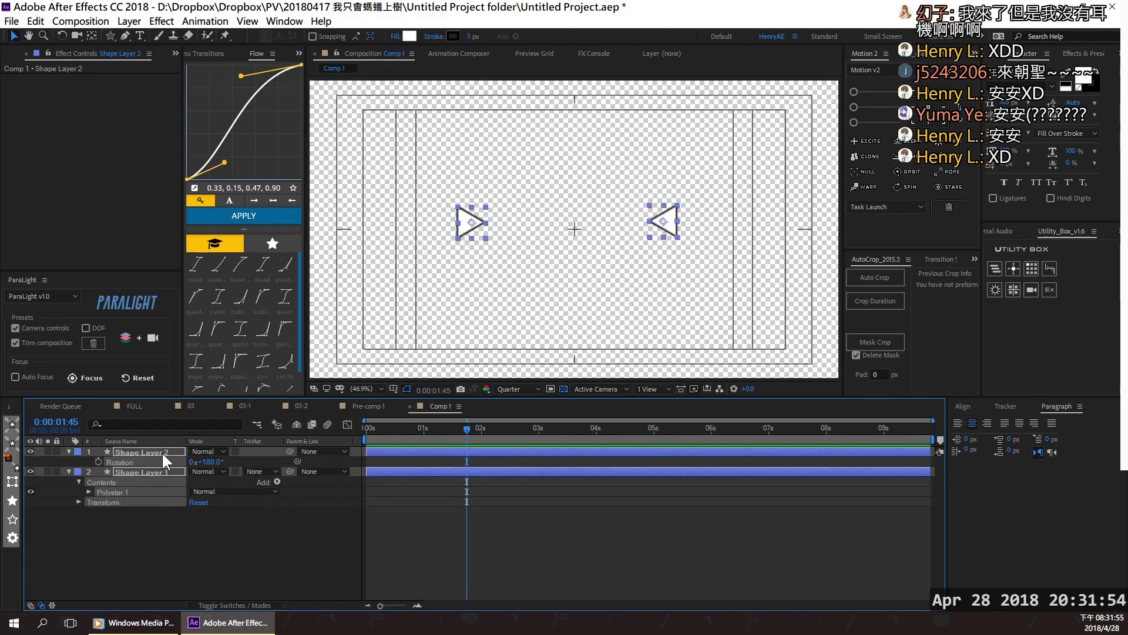
pyautogui.rightClick(161, 451)
pyautogui.click(234, 406)
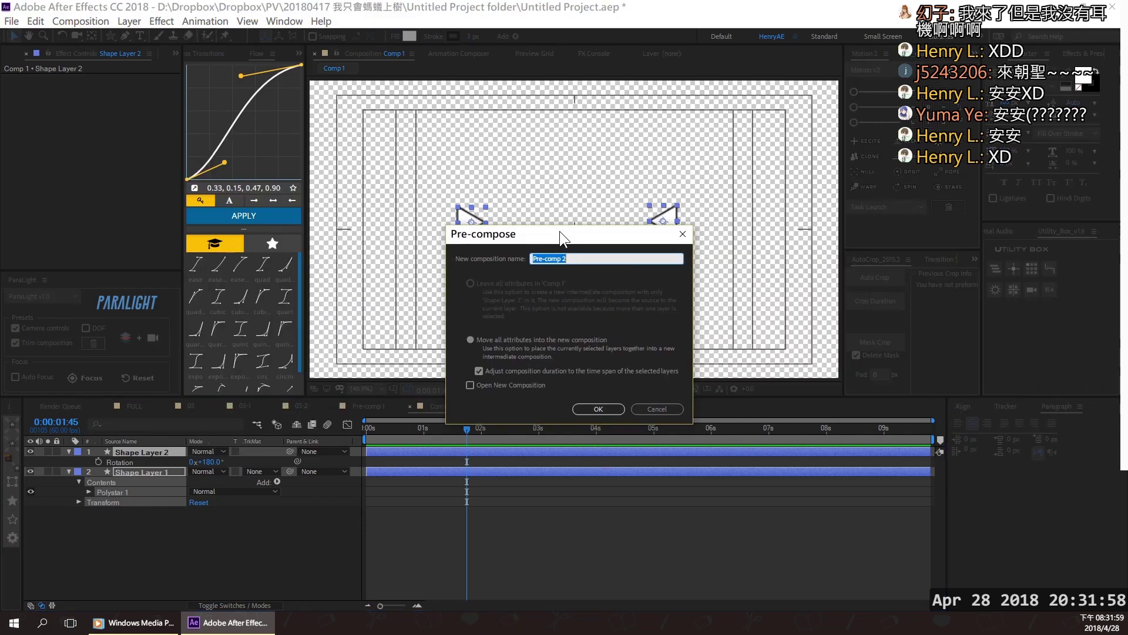
pyautogui.click(596, 409)
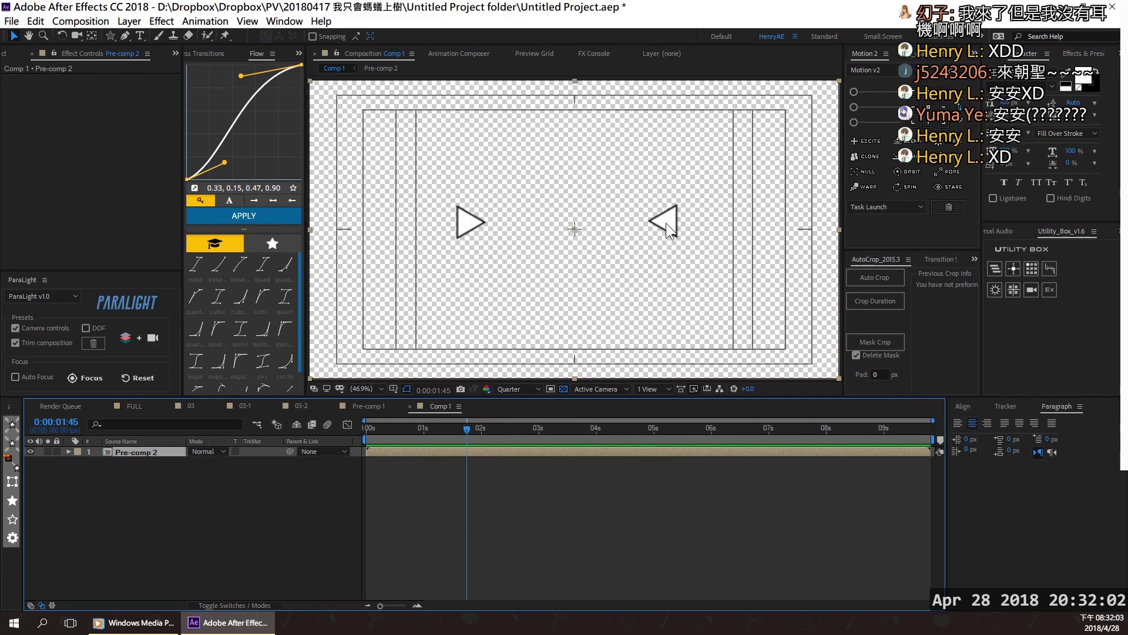
pyautogui.click(142, 452)
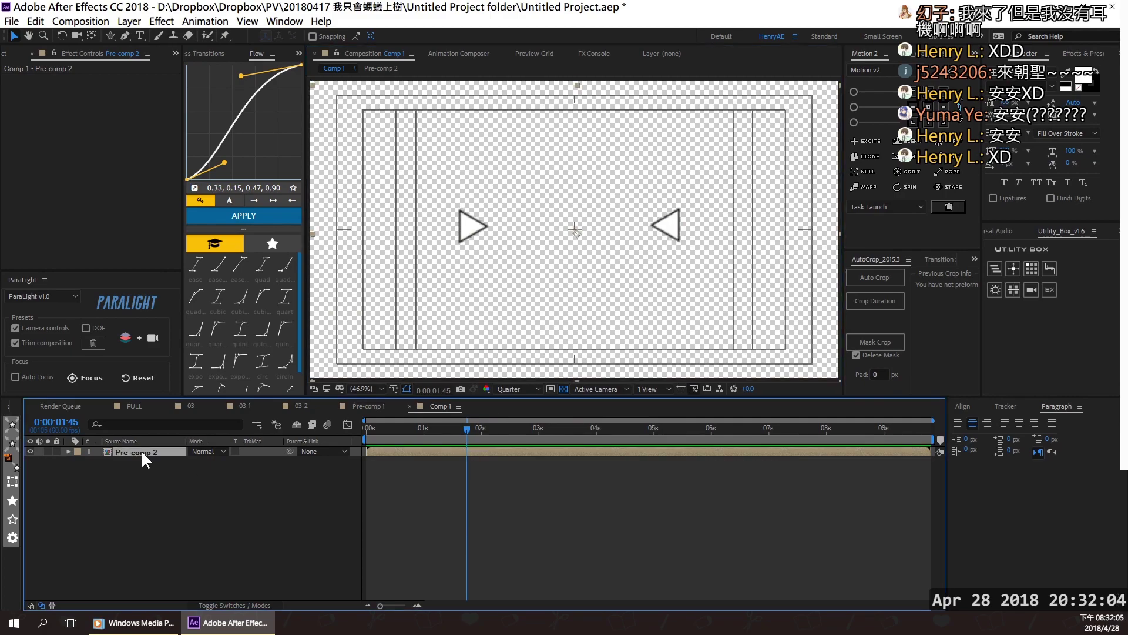
pyautogui.press('r')
pyautogui.moveTo(204, 462); pyautogui.dragTo(664, 490)
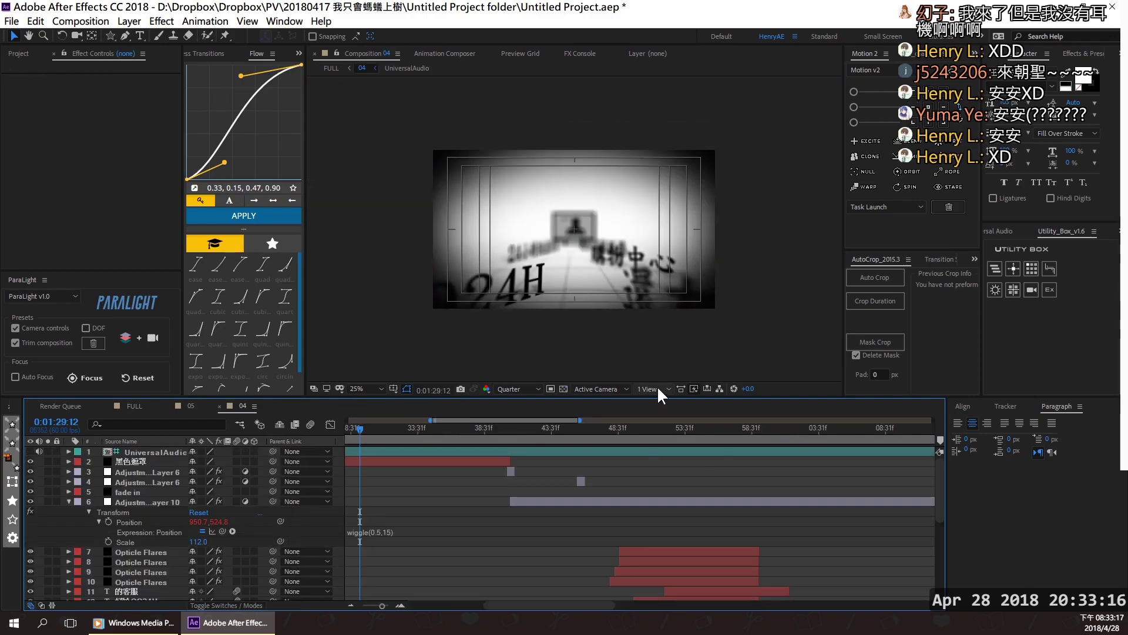
# Split comp 04 into four views, open the 04-1 precomp at 25% zoom, and return to 0:01:06:57.
pyautogui.click(657, 387)
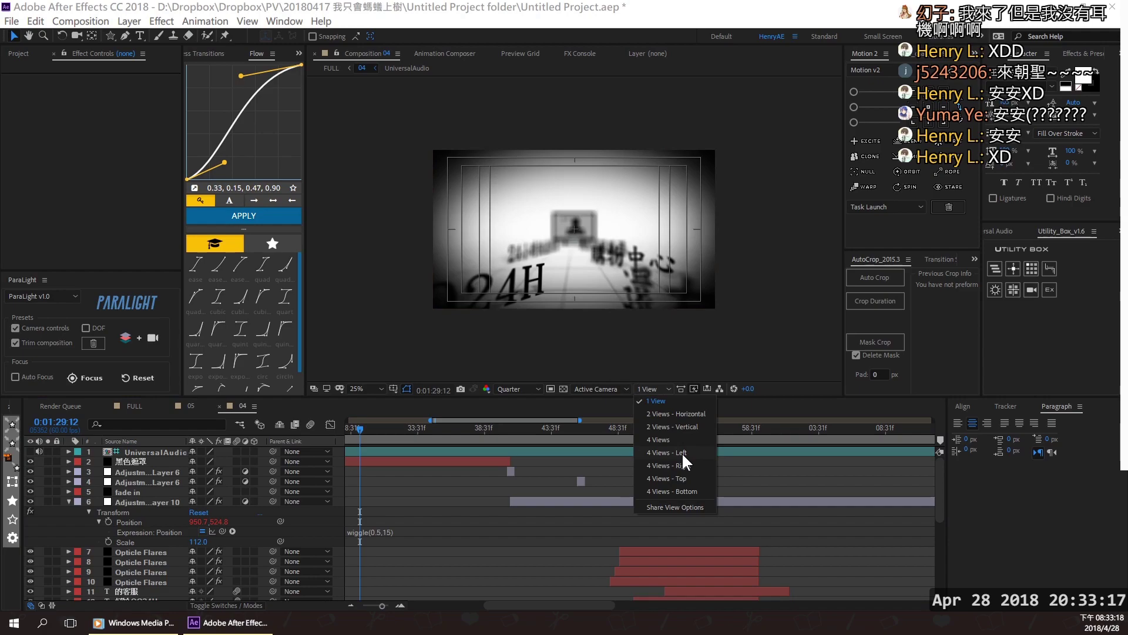
pyautogui.click(682, 452)
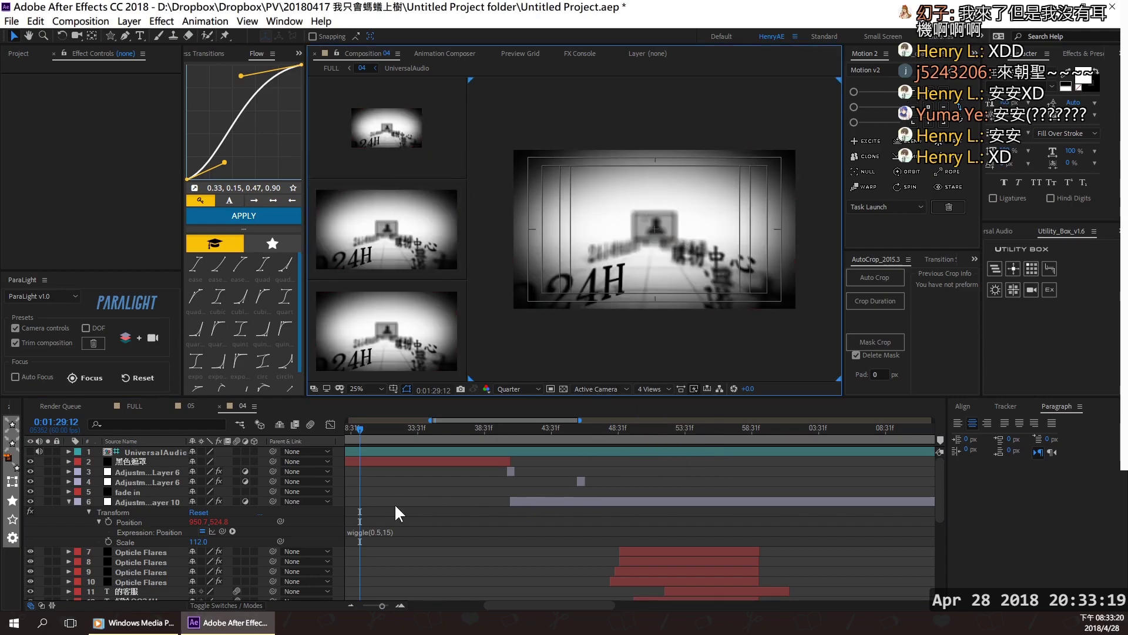
pyautogui.scroll(-4, 396, 513)
pyautogui.scroll(-2, 395, 519)
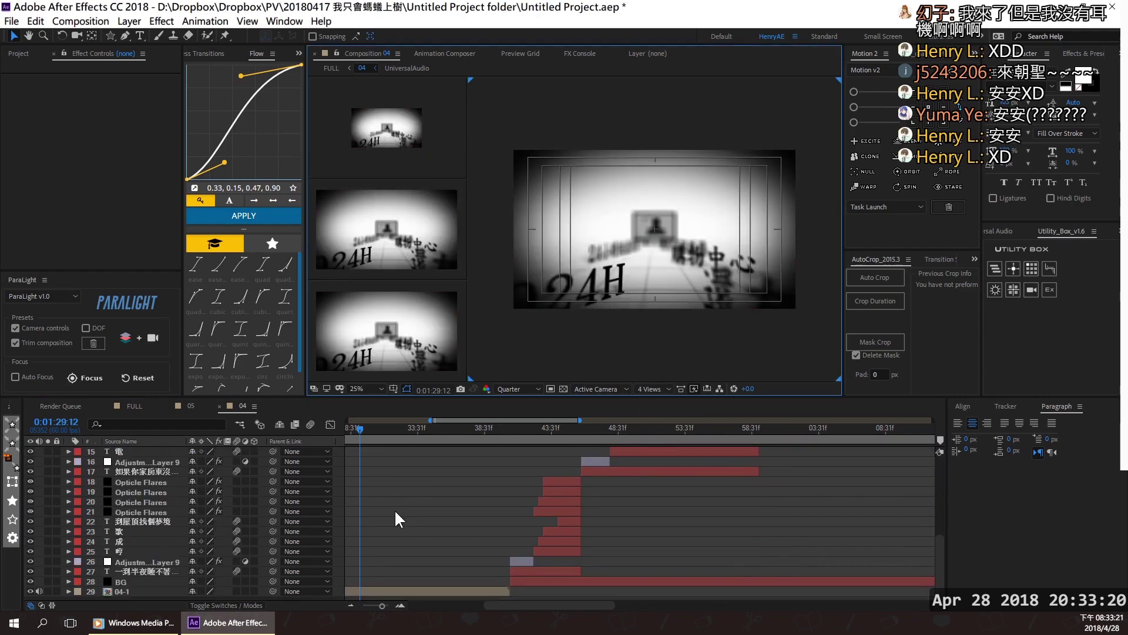
pyautogui.doubleClick(133, 587)
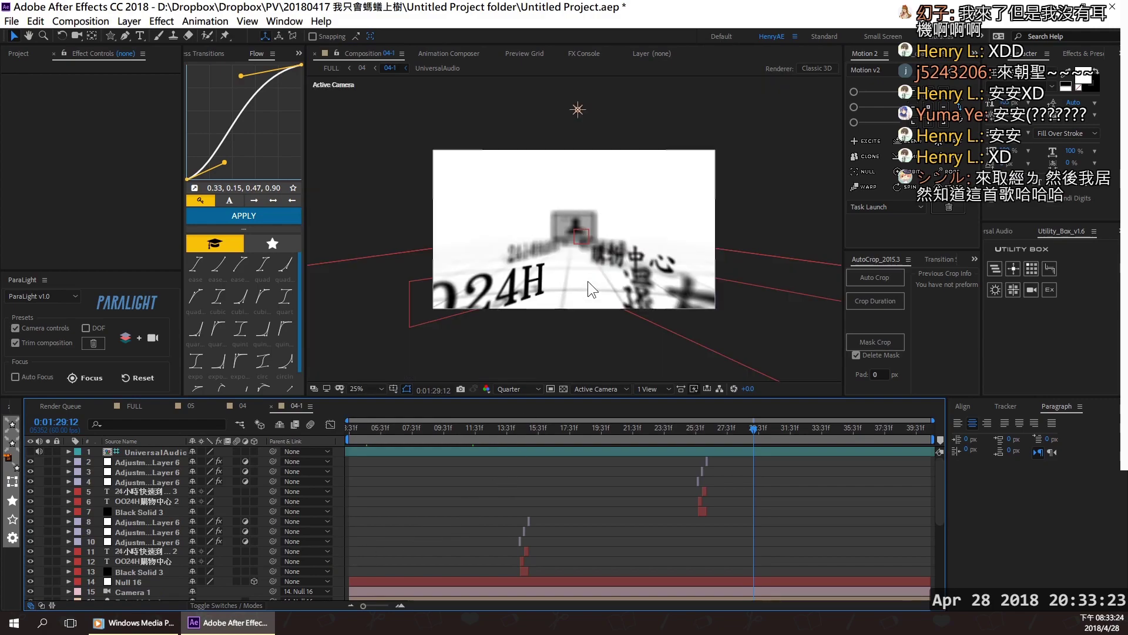
pyautogui.press(',')
pyautogui.press(',')
pyautogui.scroll(-1, 468, 446)
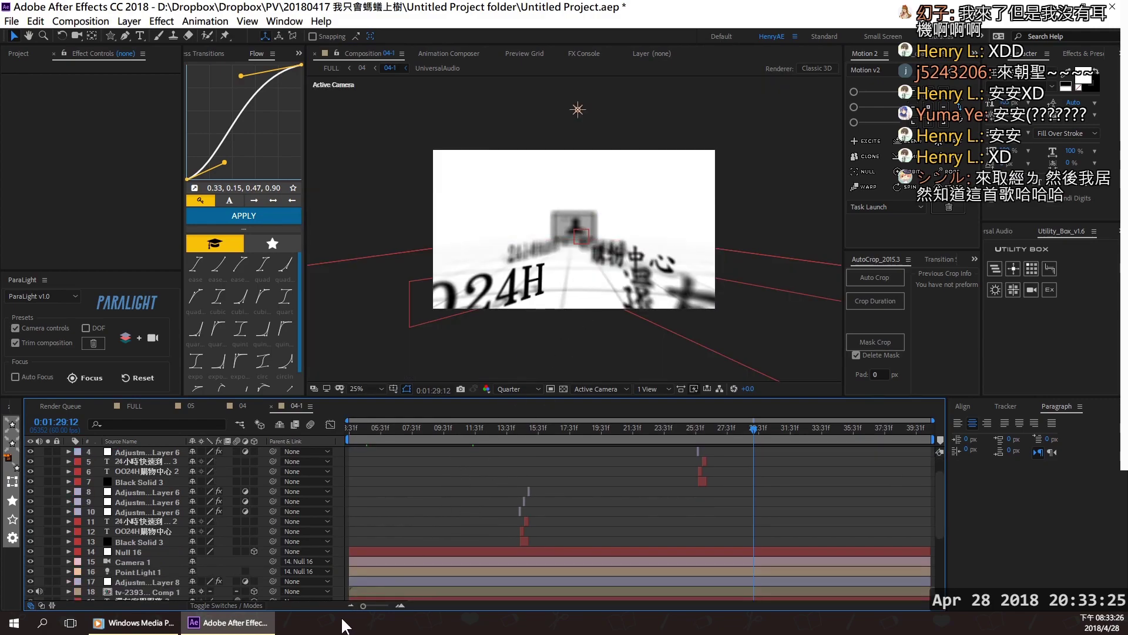
pyautogui.click(475, 433)
pyautogui.moveTo(473, 429); pyautogui.dragTo(404, 450)
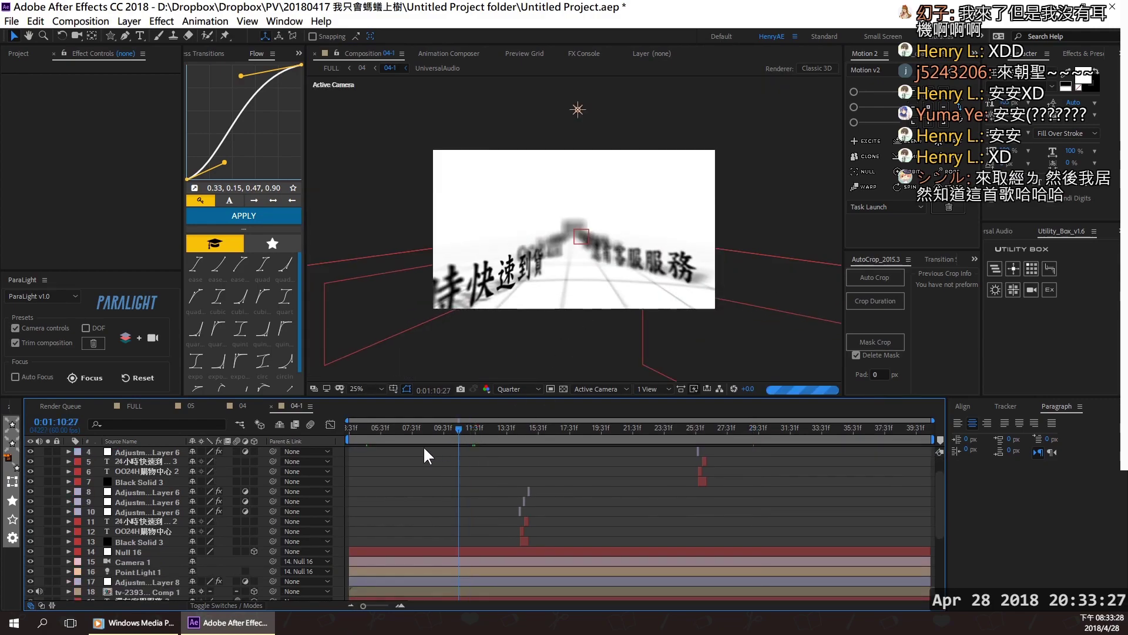
# Set the viewer to an equal four-view grid and pan the Top view across the 3D scene.
pyautogui.click(654, 388)
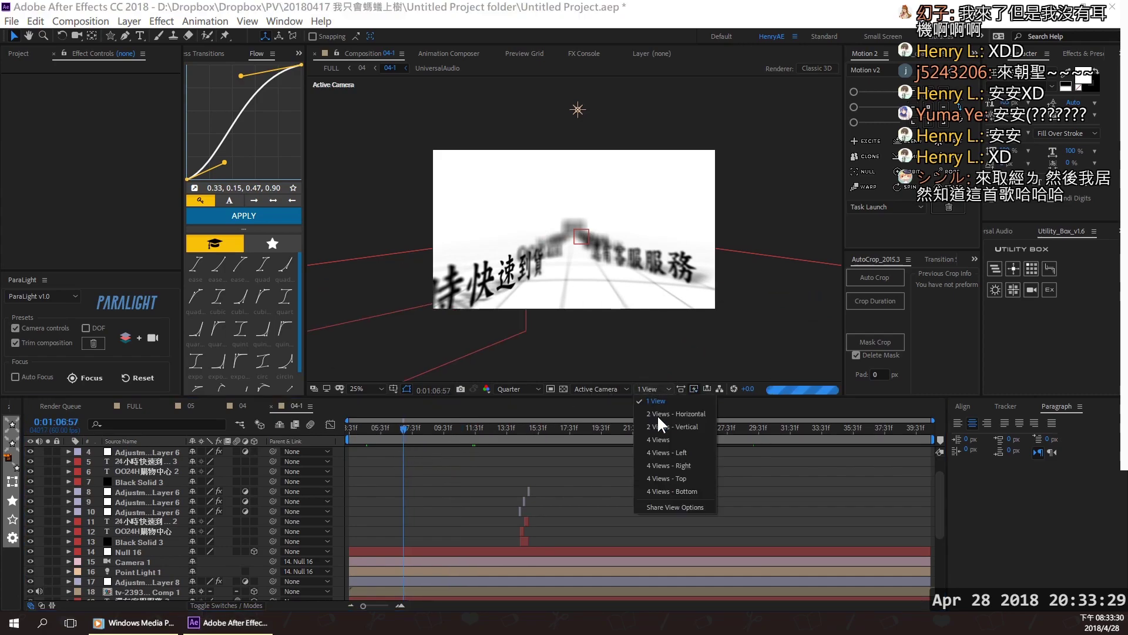
pyautogui.click(682, 450)
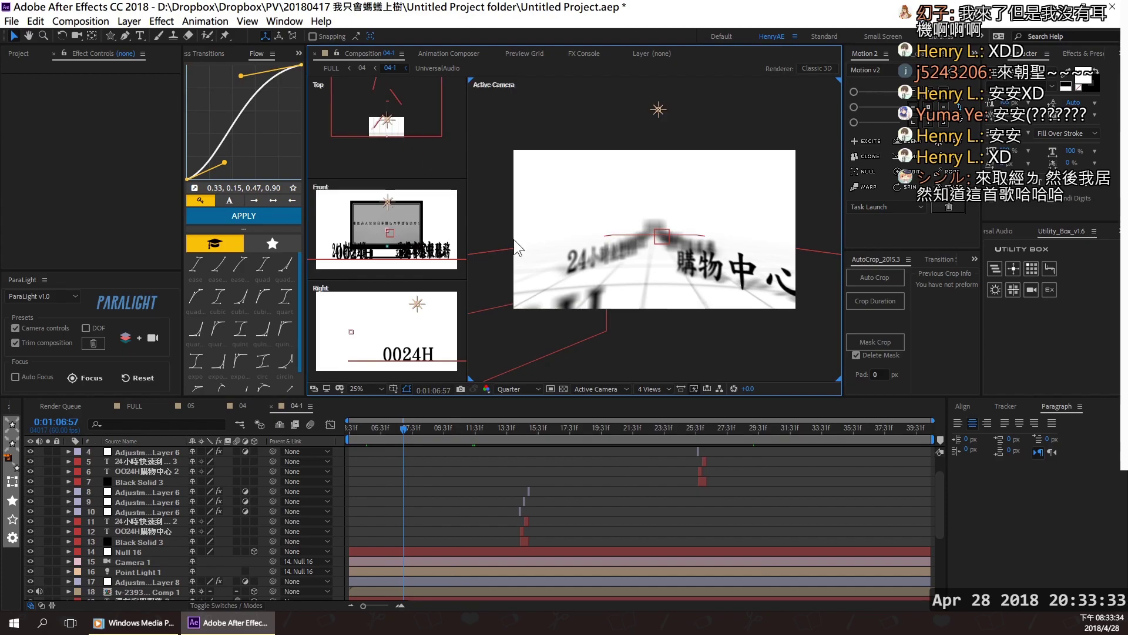
pyautogui.click(648, 389)
pyautogui.click(665, 440)
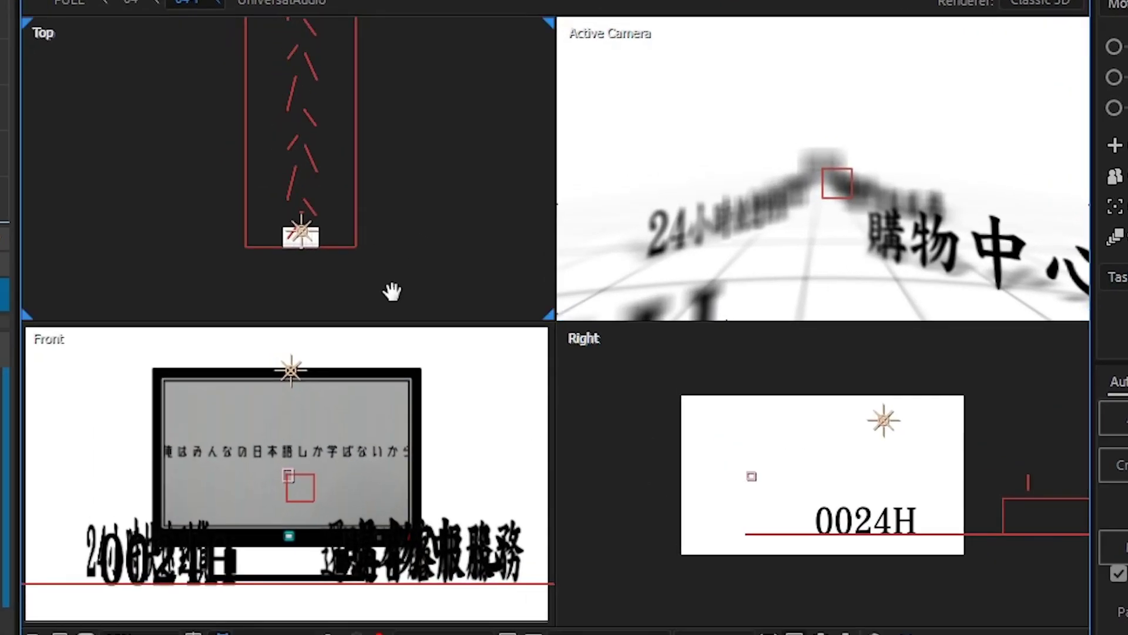
pyautogui.moveTo(392, 291); pyautogui.dragTo(408, 307)
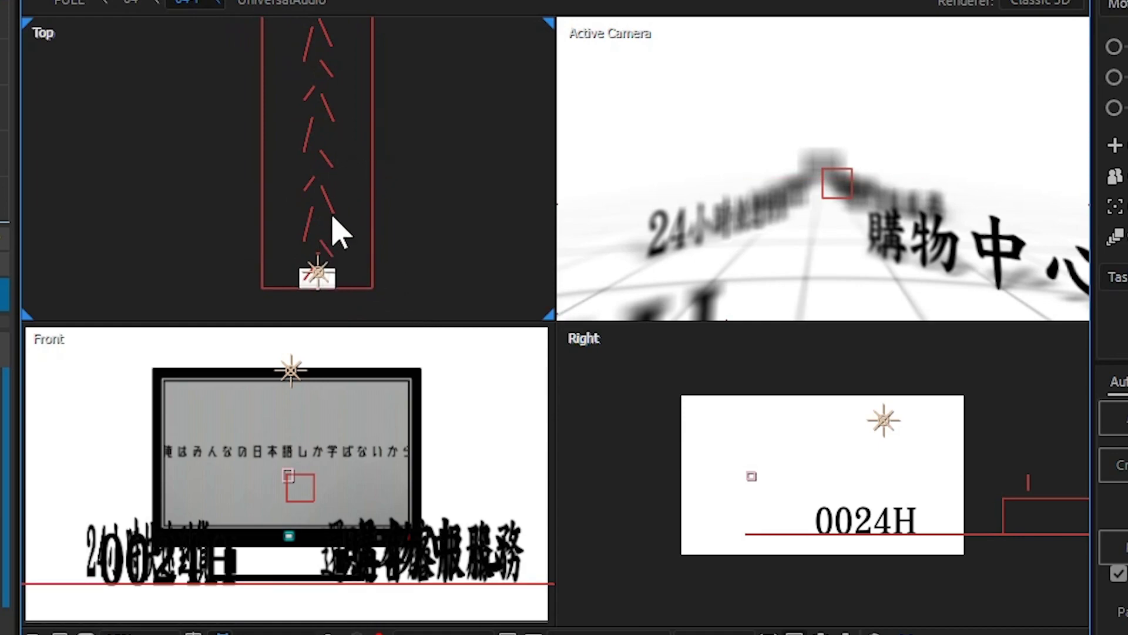
pyautogui.moveTo(457, 143); pyautogui.dragTo(444, 216)
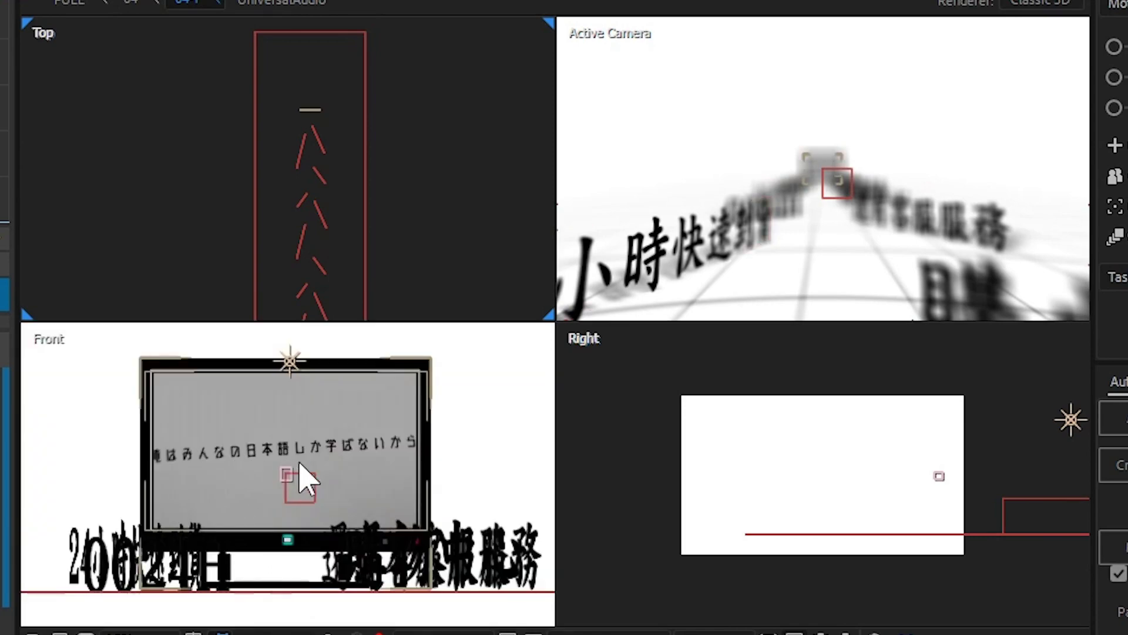
pyautogui.hotkey('ctrl', 'shift', 'a')
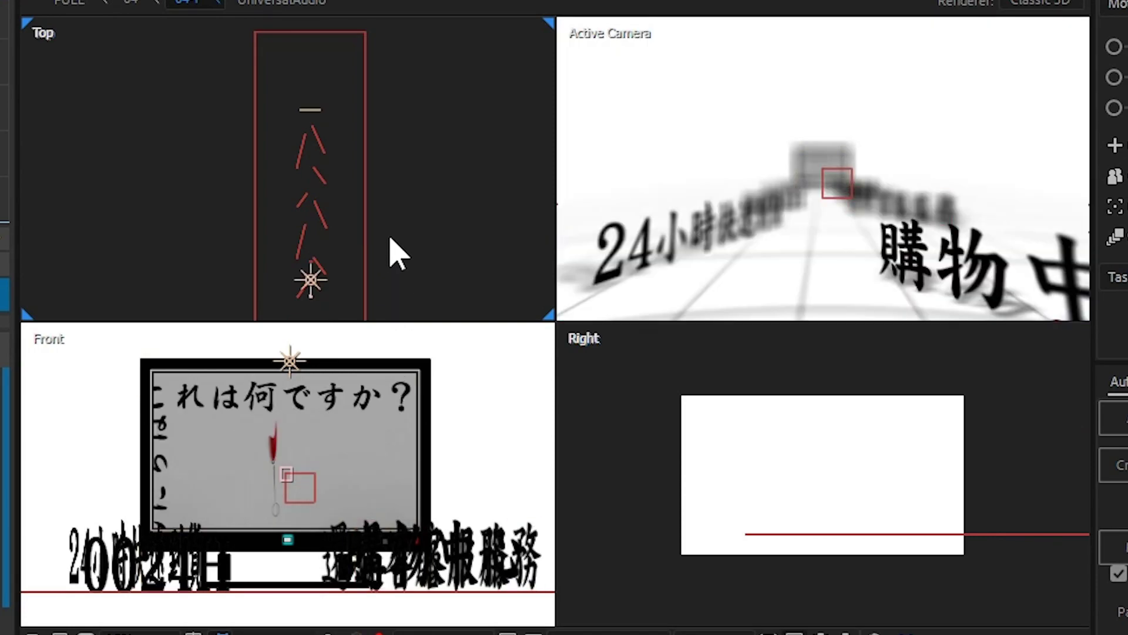
pyautogui.moveTo(398, 252); pyautogui.dragTo(390, 118)
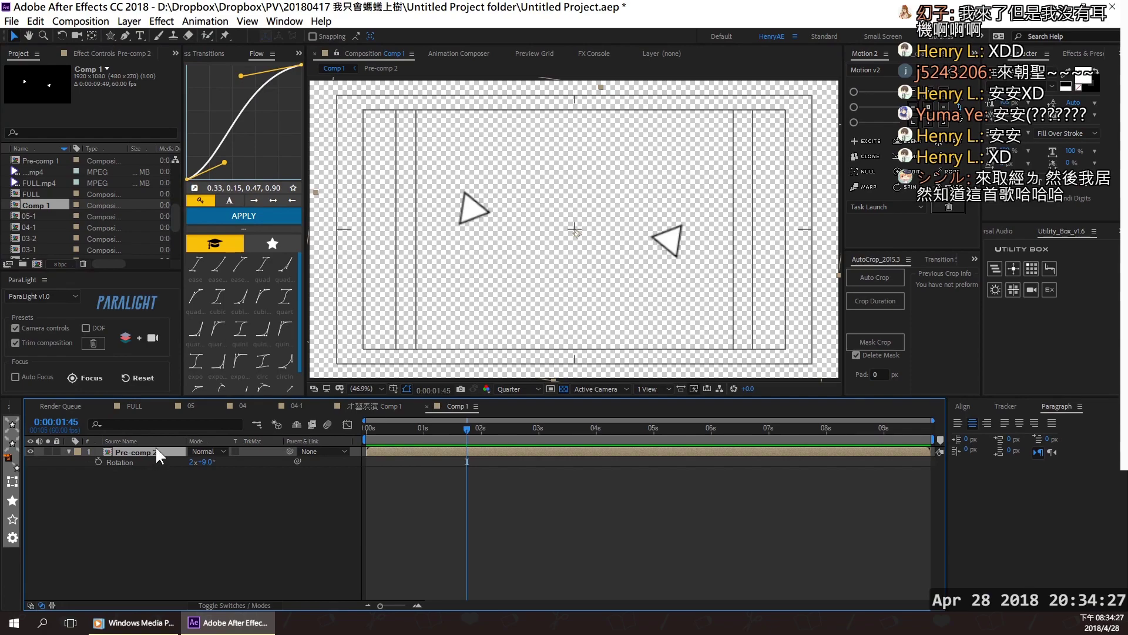
# Delete the Pre-comp 2 layer, close the duplicate Comp 1 tab, and preview 04-1 from the start.
pyautogui.press('Delete')
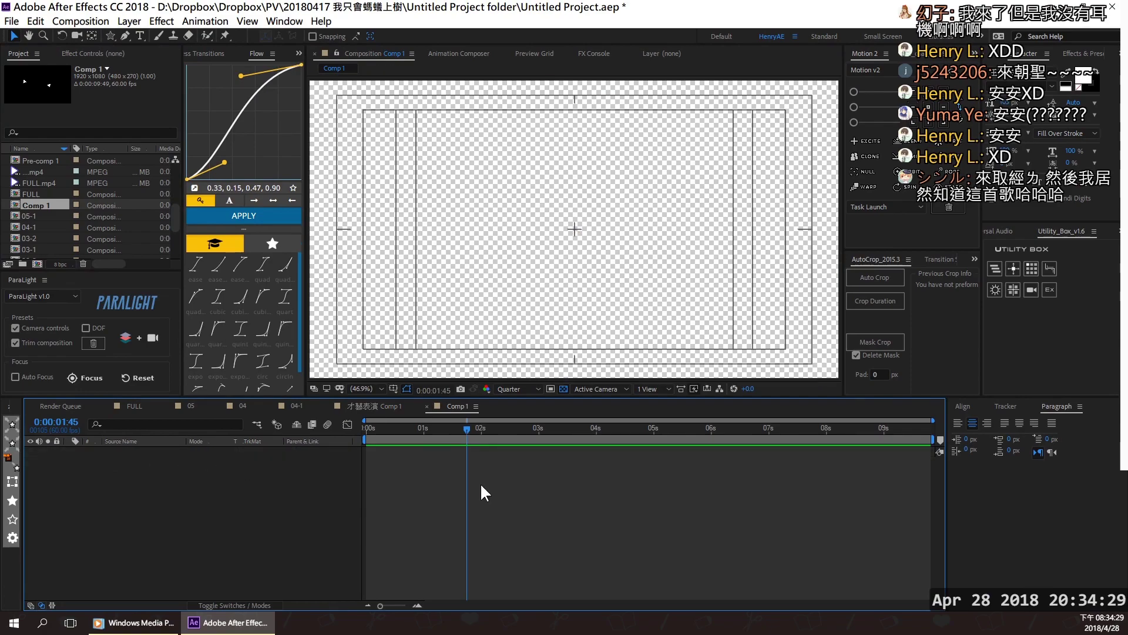
pyautogui.rightClick(192, 500)
pyautogui.click(184, 566)
pyautogui.click(327, 406)
pyautogui.moveTo(367, 428); pyautogui.dragTo(379, 431)
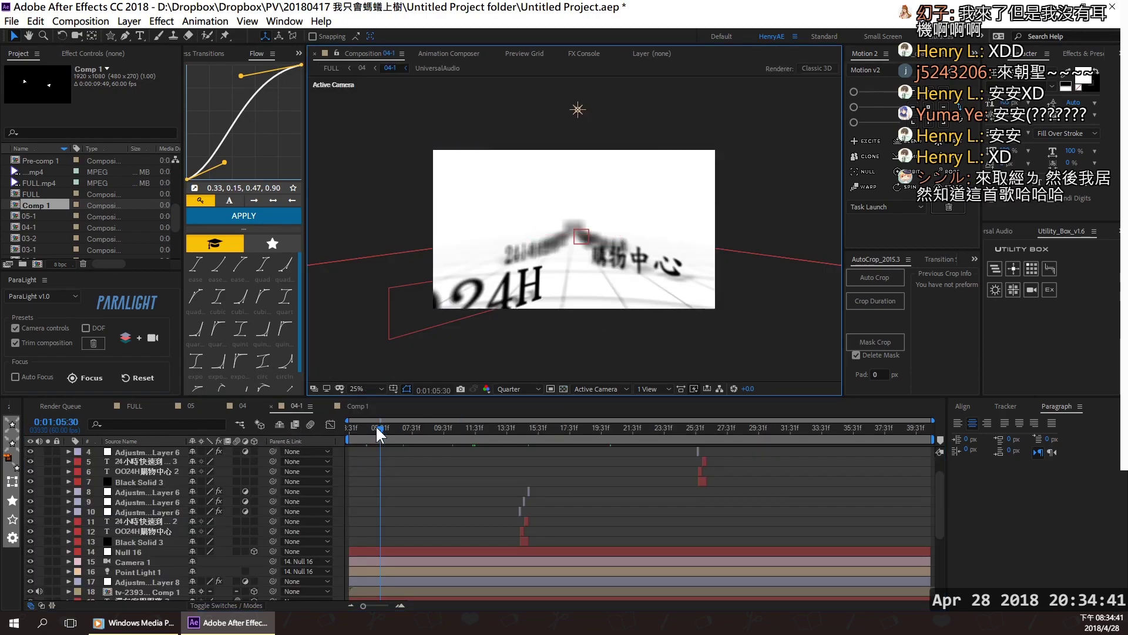
pyautogui.press('Home')
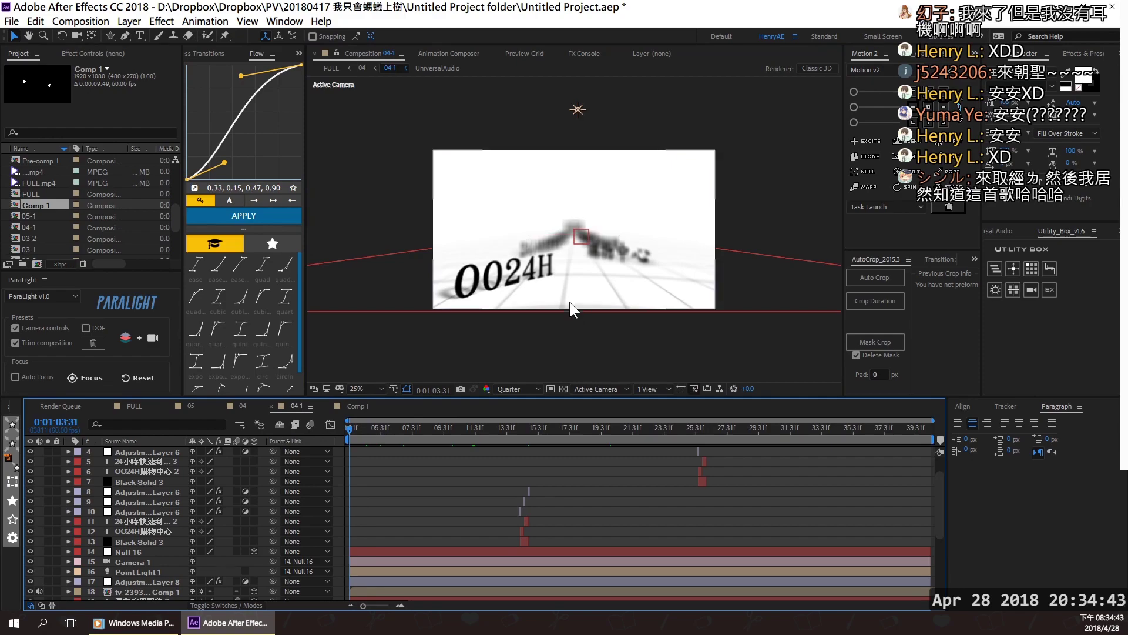
# Create a black 1920×1080 solid named 地板 in the empty Comp 1.
pyautogui.click(355, 406)
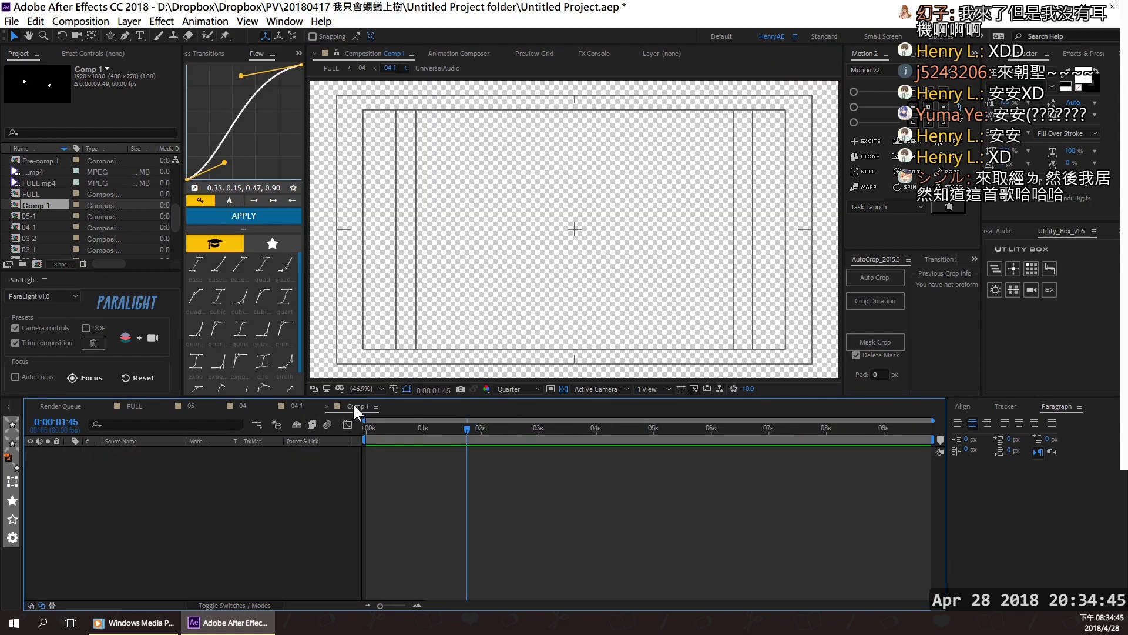
pyautogui.rightClick(212, 511)
pyautogui.moveTo(353, 385)
pyautogui.click(441, 422)
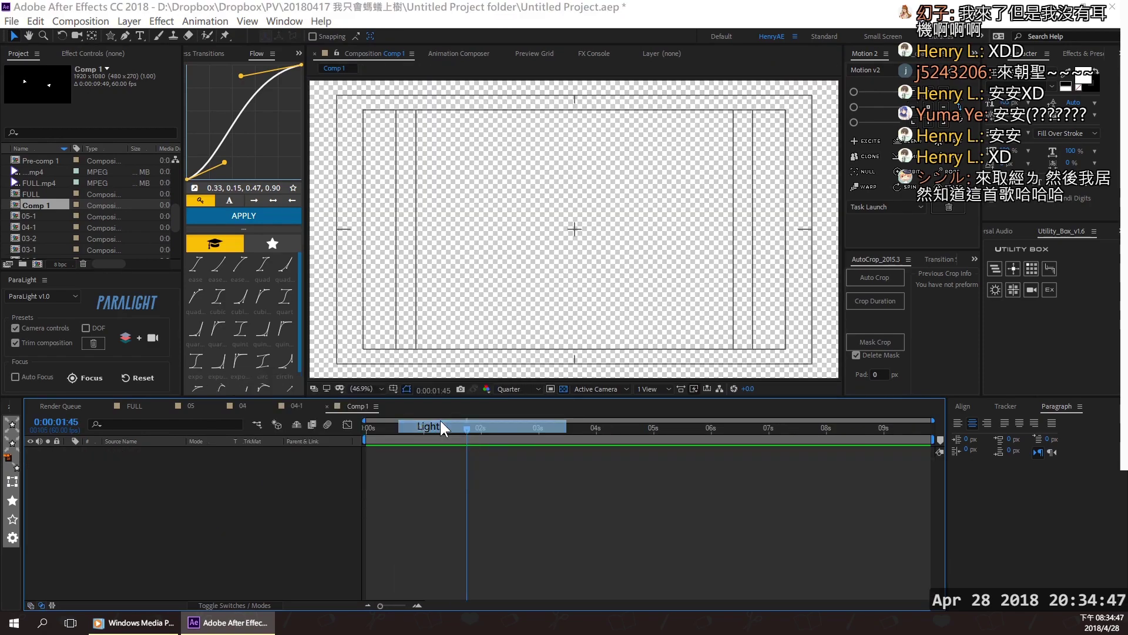
pyautogui.click(443, 476)
pyautogui.rightClick(202, 506)
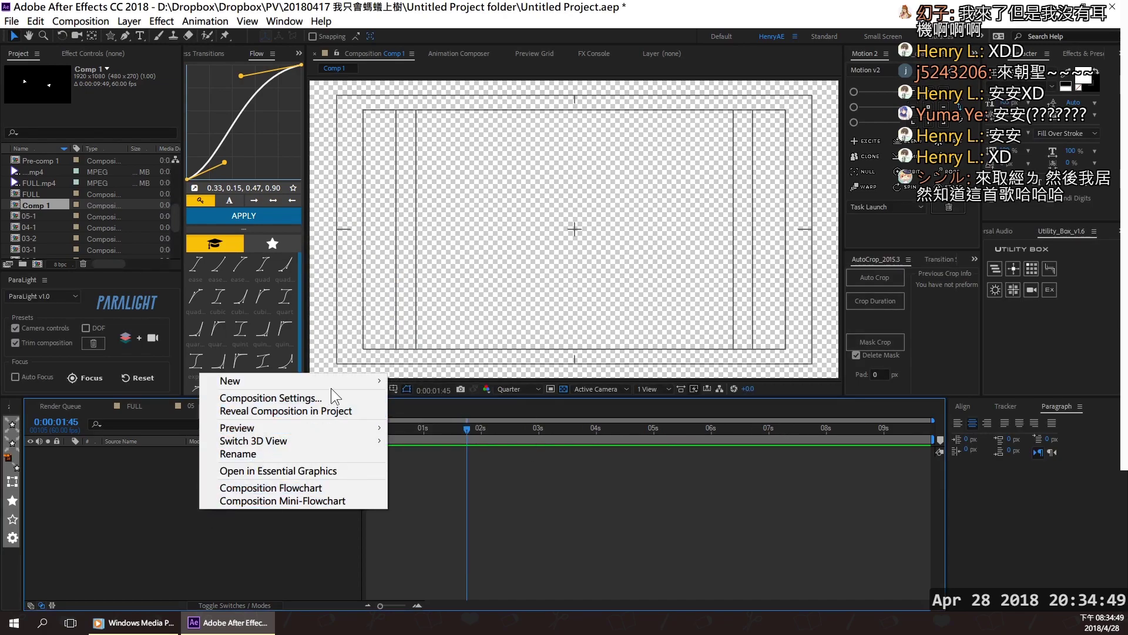
pyautogui.moveTo(282, 381)
pyautogui.click(423, 407)
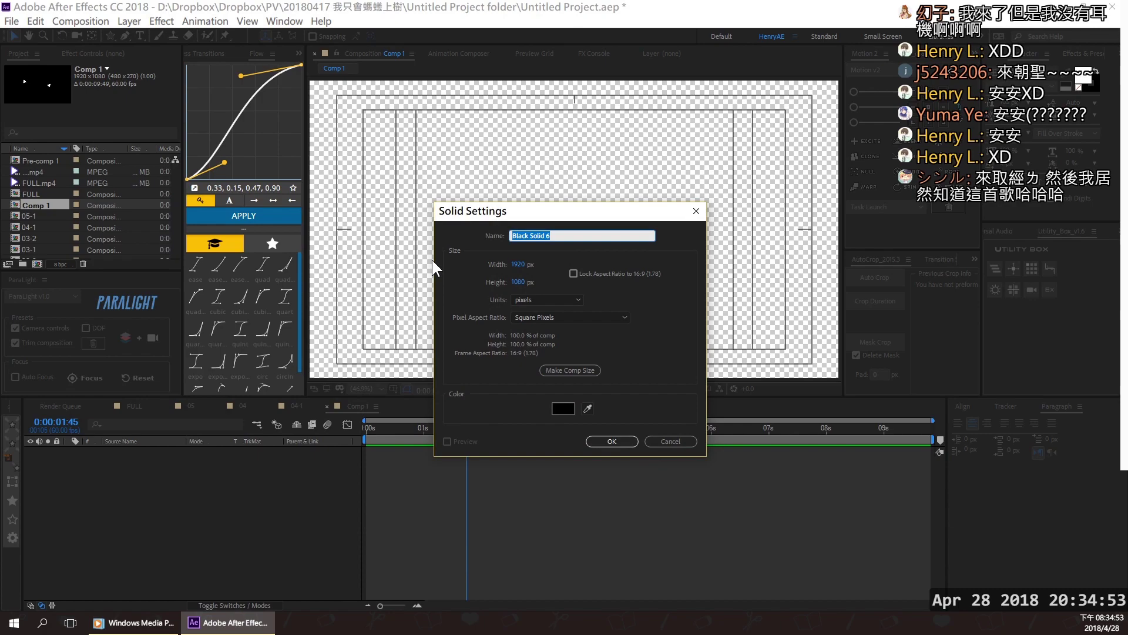
pyautogui.write('地板')
pyautogui.press('Return')
pyautogui.press('Return')
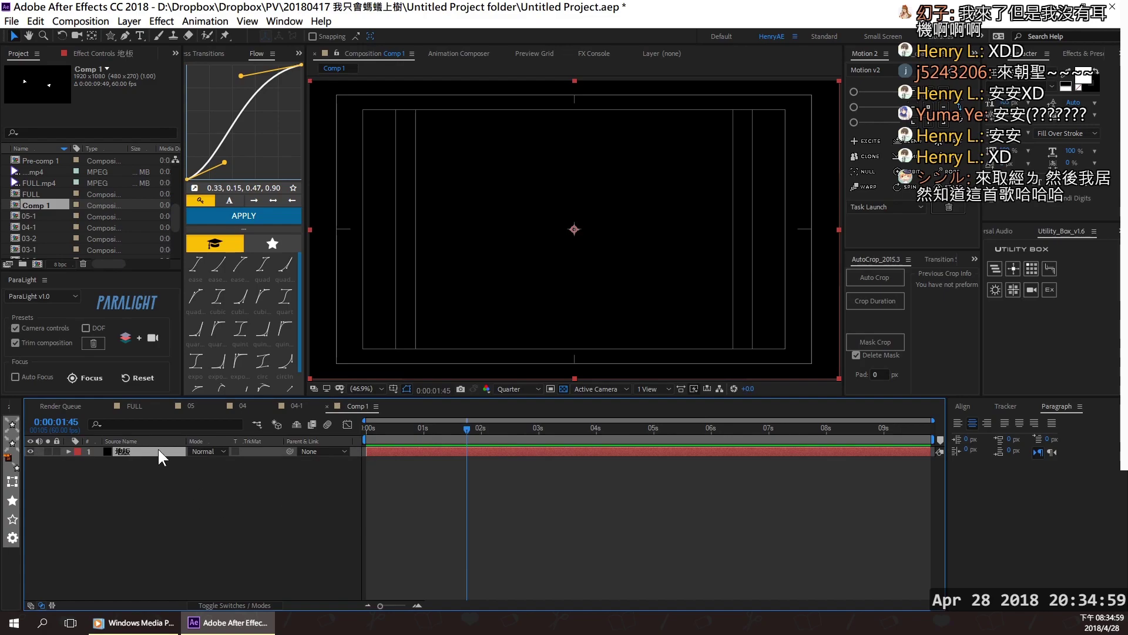
# Turn on the 3D switch for 地板 and set the viewer to Top, Front, Right and Active Camera.
pyautogui.click(263, 580)
pyautogui.click(231, 604)
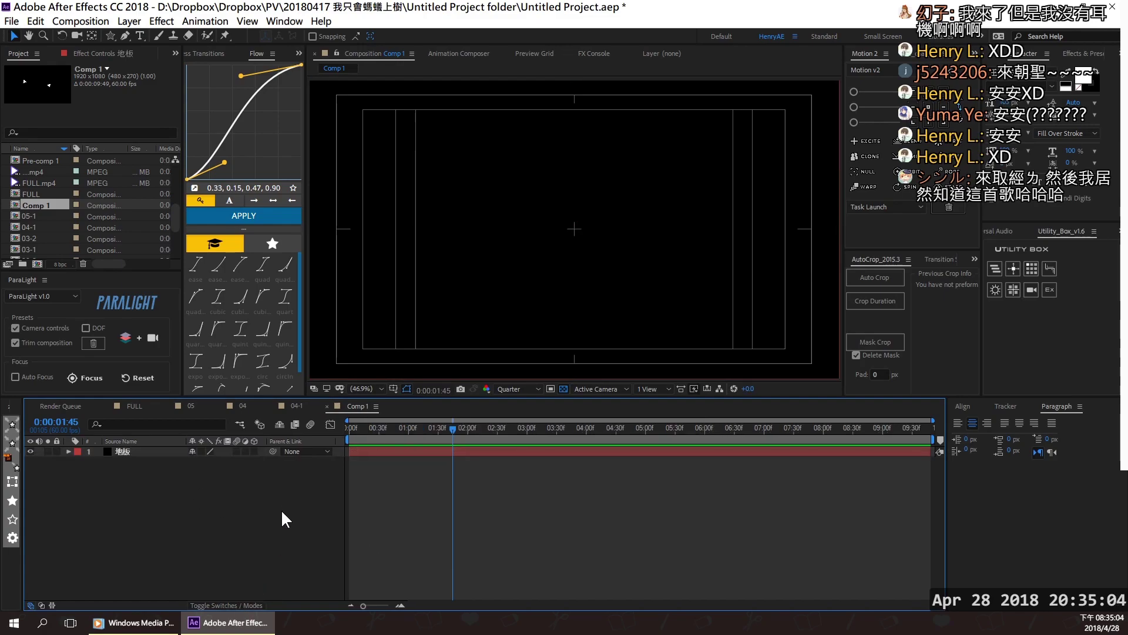
pyautogui.click(253, 451)
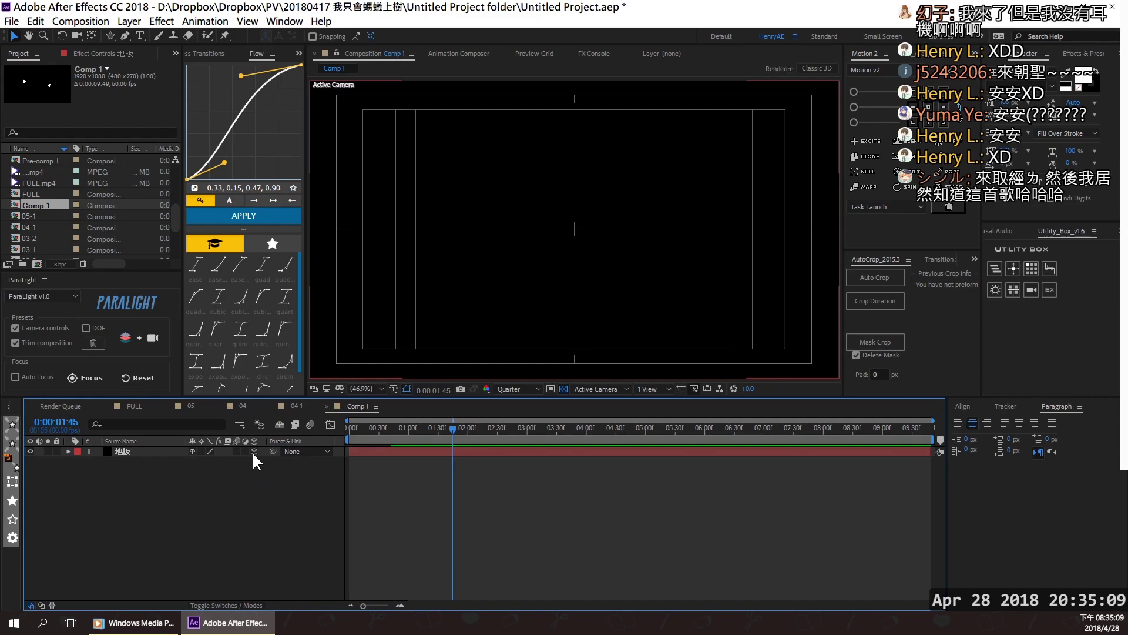
pyautogui.click(647, 387)
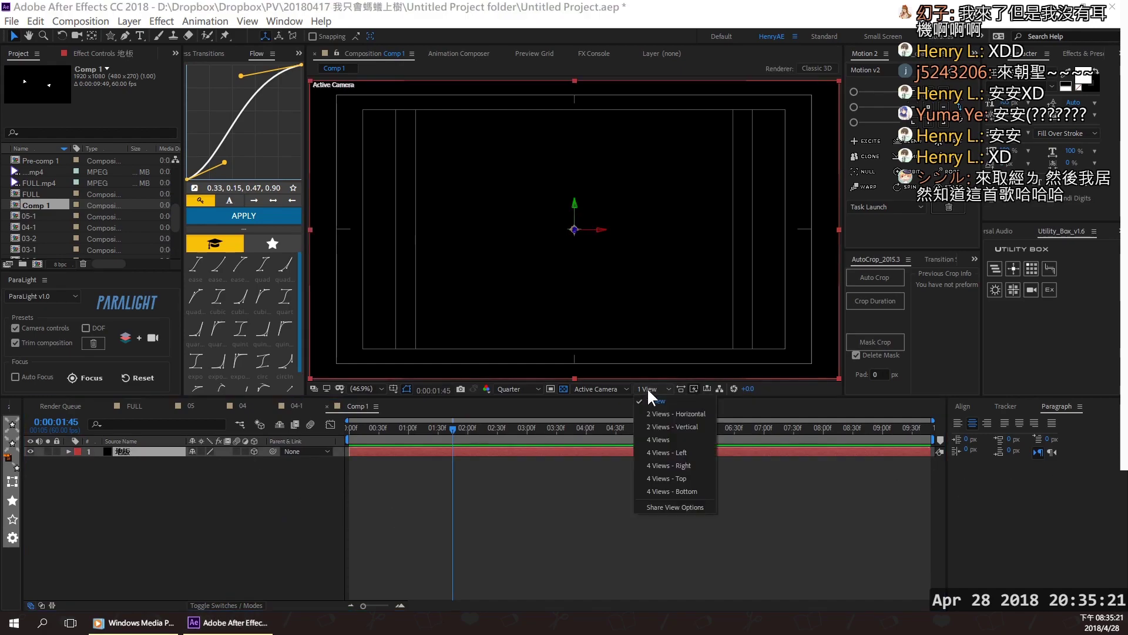
pyautogui.click(673, 452)
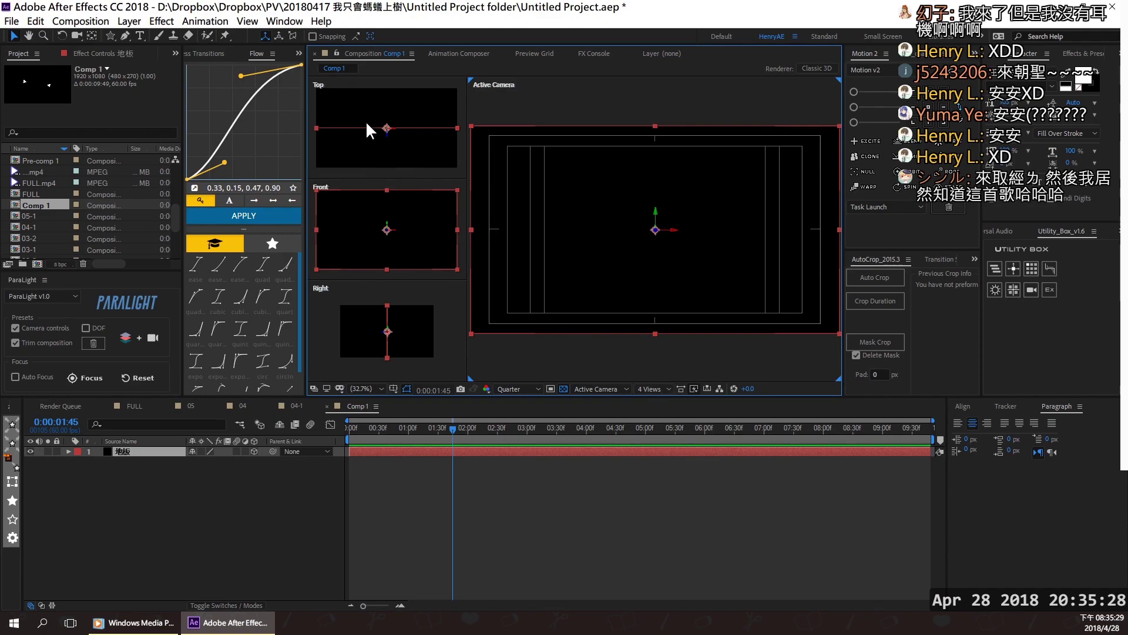
# Rotate the 地板 solid 90° on its X axis.
pyautogui.click(147, 449)
pyautogui.press('r')
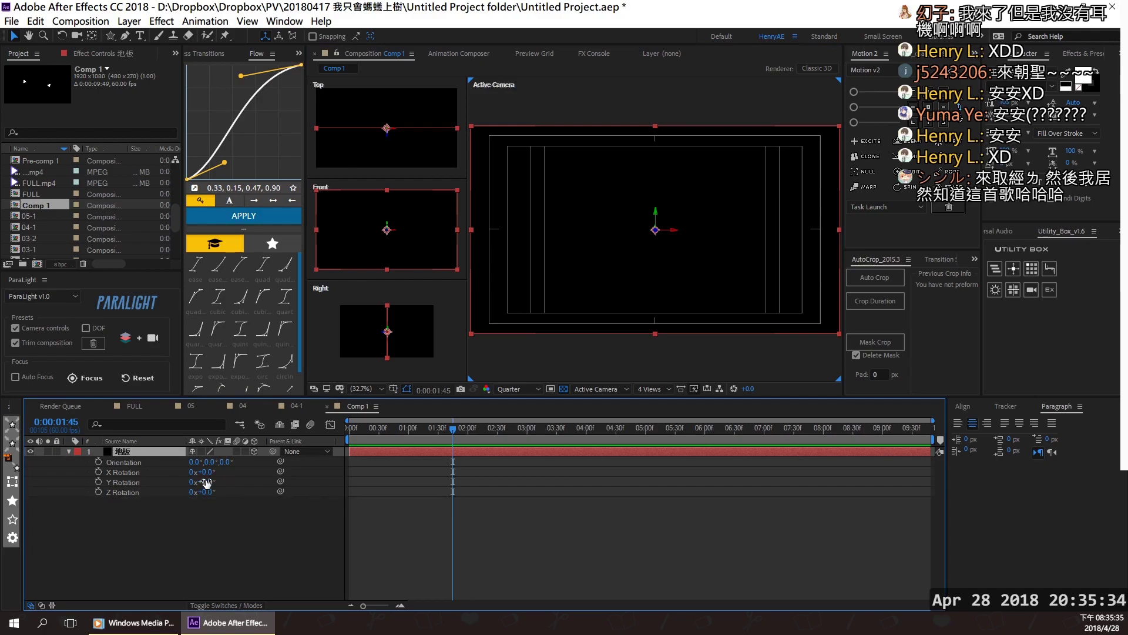
pyautogui.moveTo(206, 481); pyautogui.dragTo(221, 476)
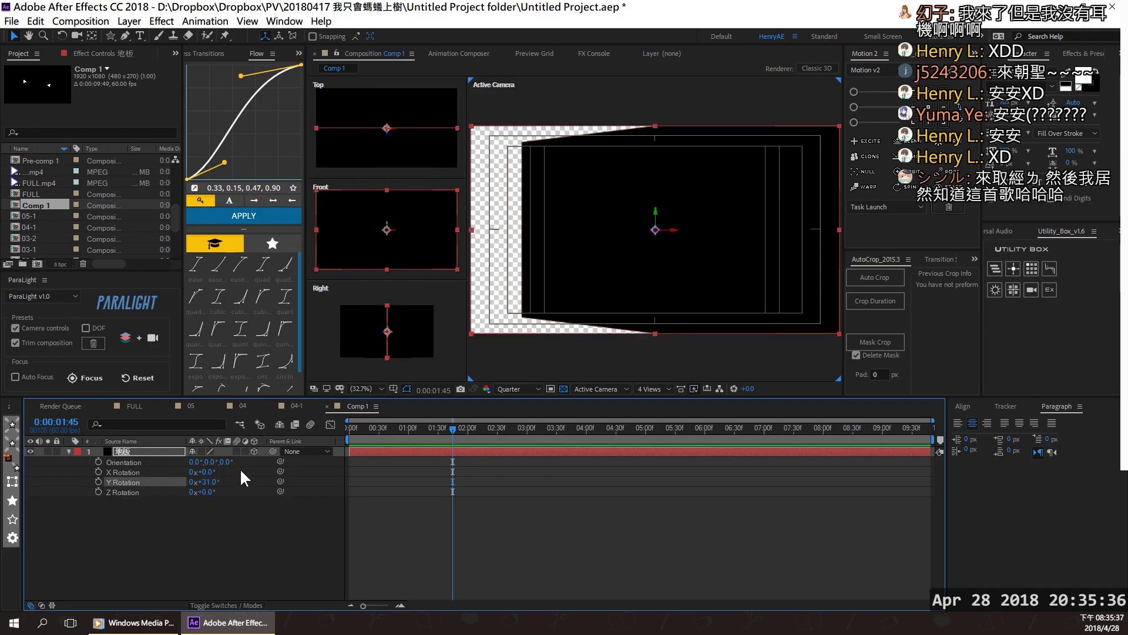
pyautogui.hotkey('ctrl', 'z')
pyautogui.moveTo(203, 472); pyautogui.dragTo(223, 472)
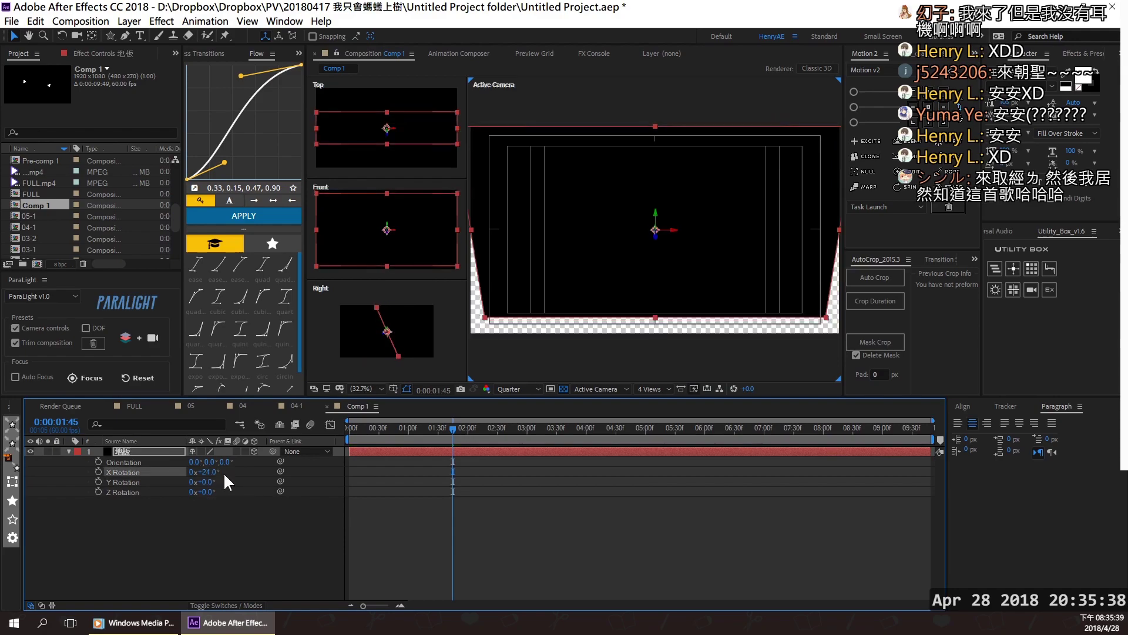
pyautogui.hotkey('ctrl', 'z')
pyautogui.click(207, 472)
pyautogui.write('9')
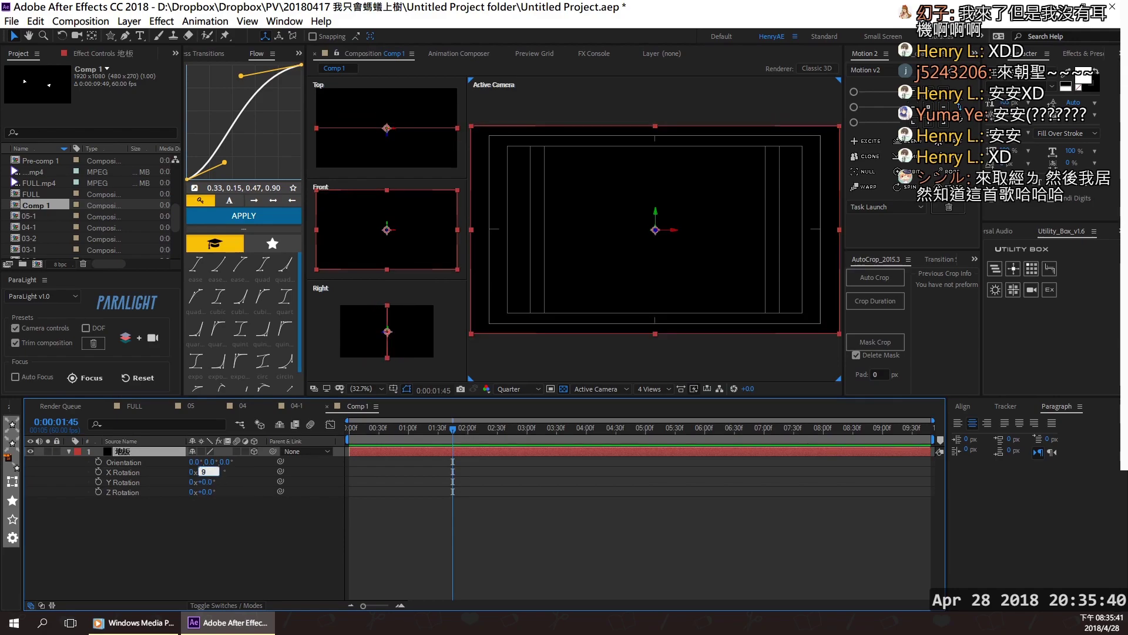
pyautogui.write('0')
pyautogui.press('Return')
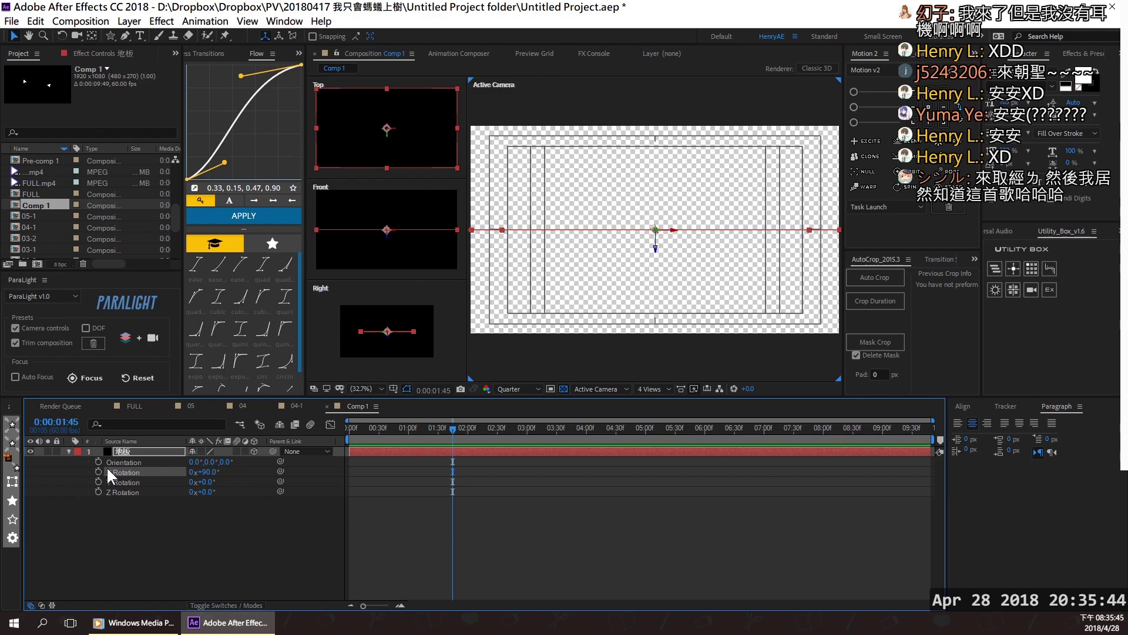
# Position the floor at 960, 988, -540 by lowering it and offsetting its depth.
pyautogui.click(128, 449)
pyautogui.press('p')
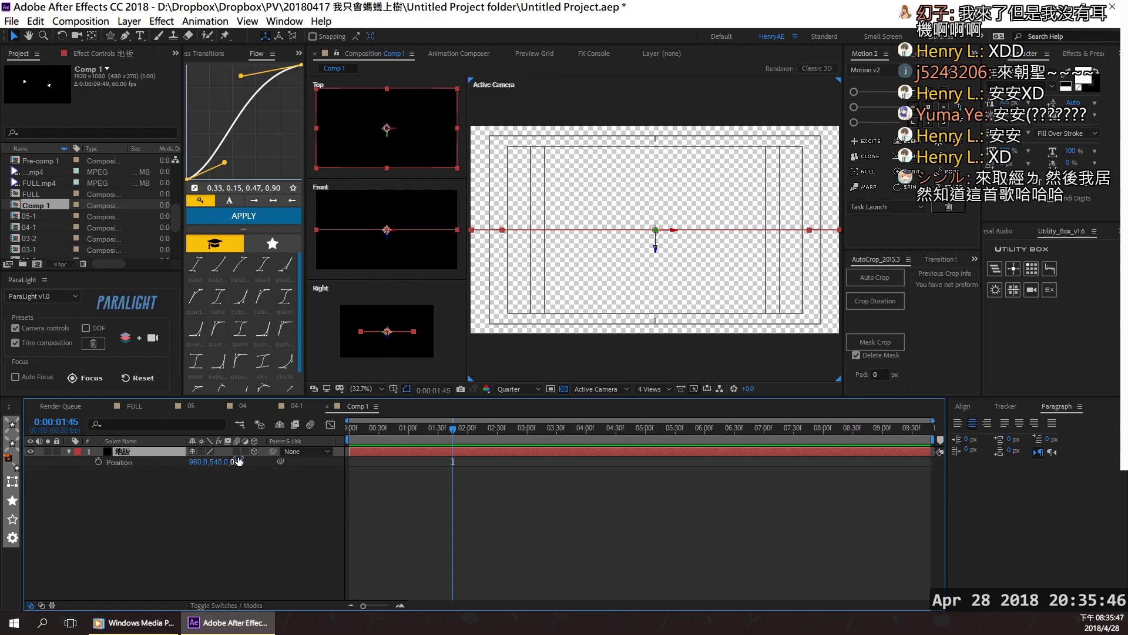
pyautogui.moveTo(238, 461); pyautogui.dragTo(542, 522)
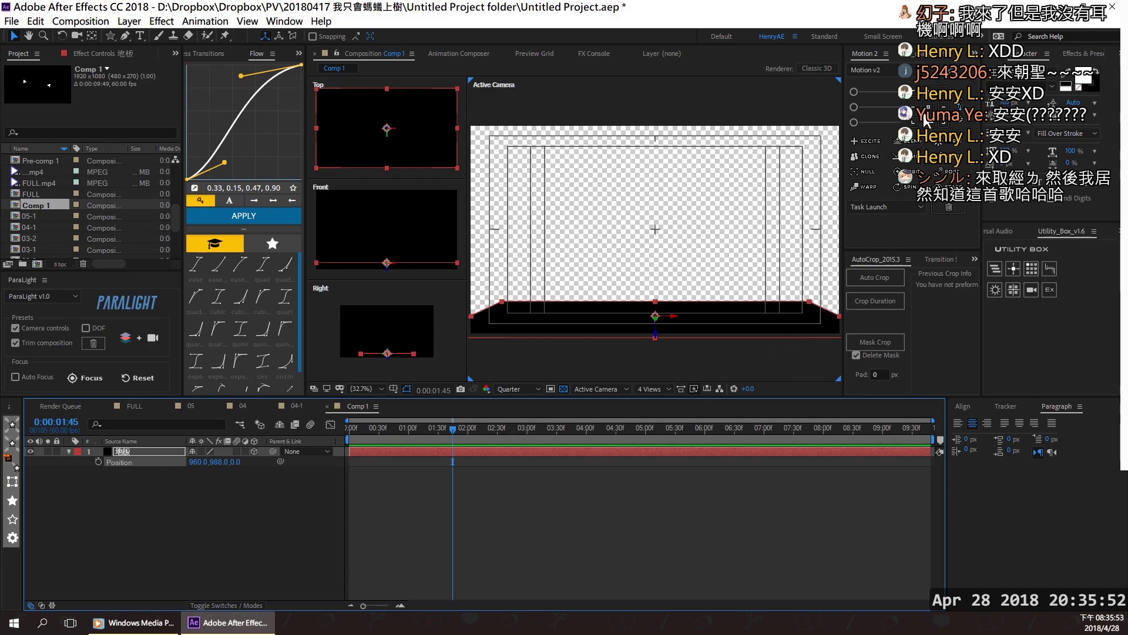
pyautogui.click(926, 121)
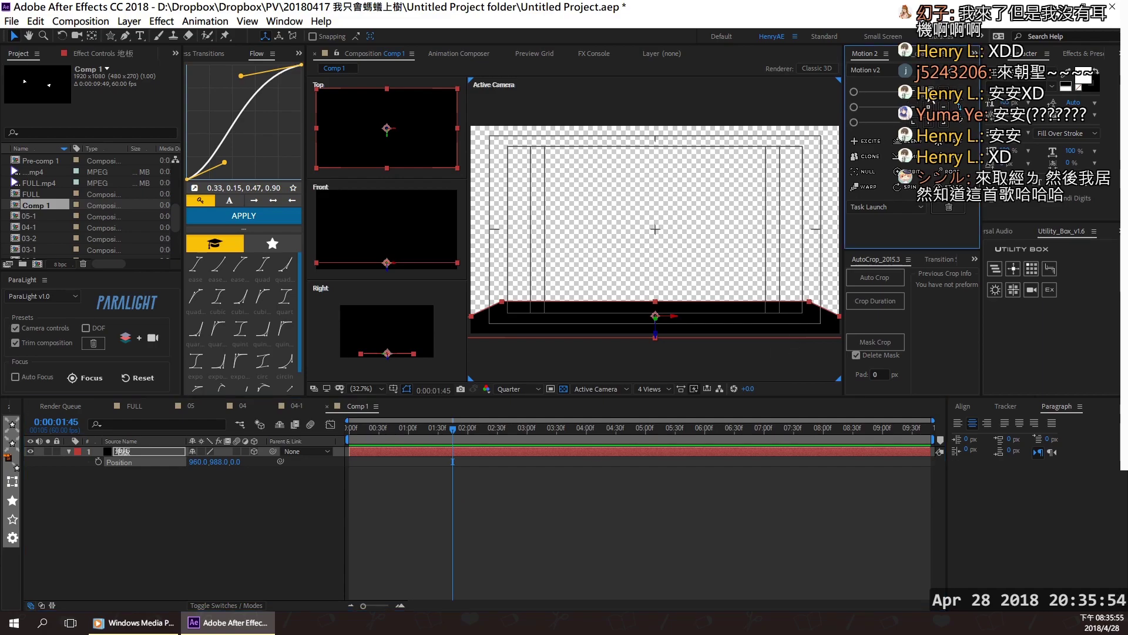
pyautogui.click(928, 123)
pyautogui.click(928, 95)
pyautogui.click(122, 450)
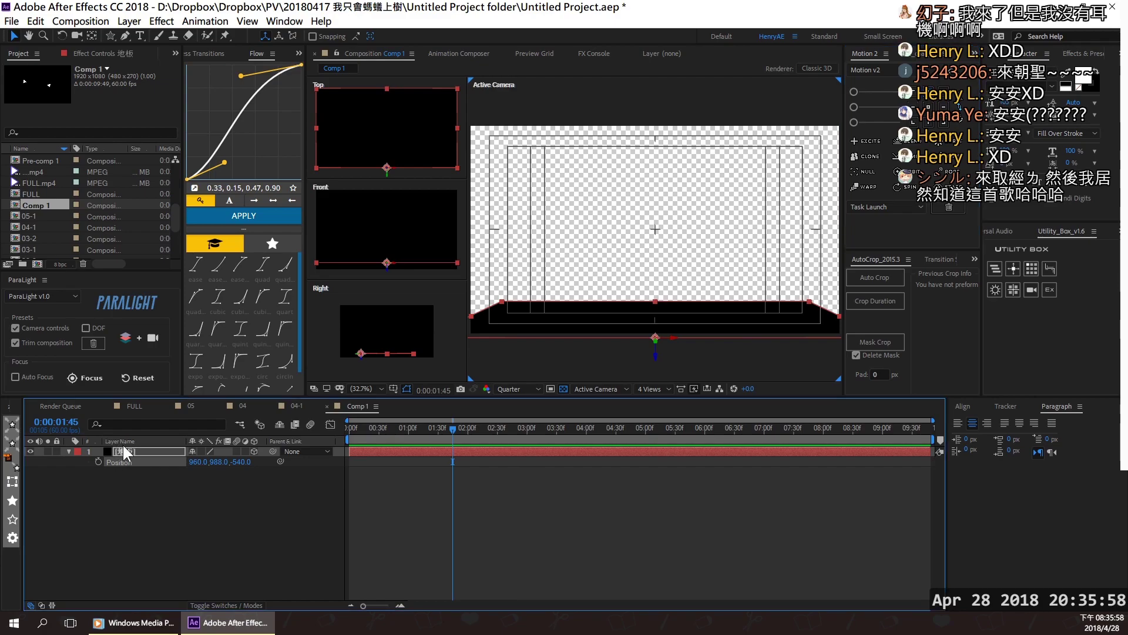
pyautogui.click(248, 406)
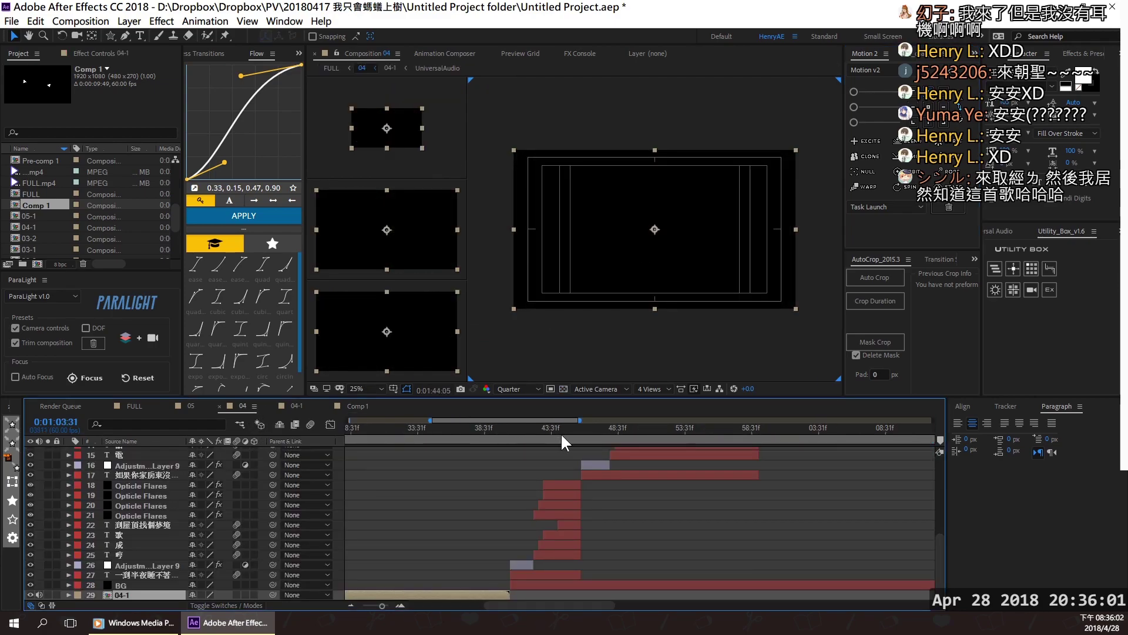
pyautogui.moveTo(560, 432)
pyautogui.mouseDown()
pyautogui.moveTo(625, 431)
pyautogui.moveTo(430, 432)
pyautogui.mouseUp()
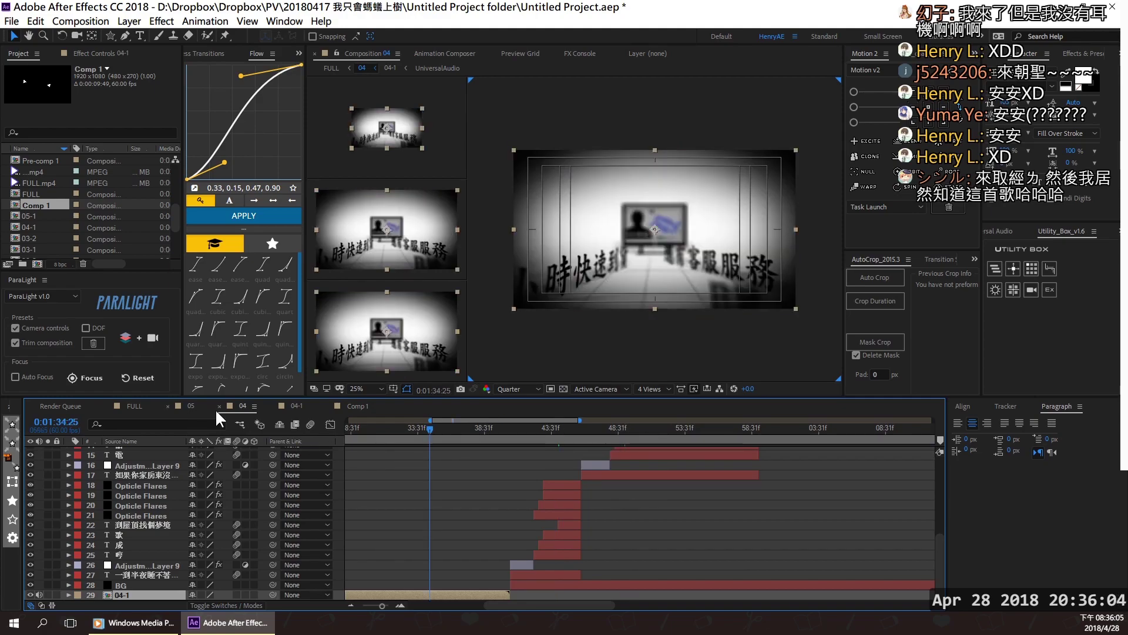
pyautogui.click(360, 406)
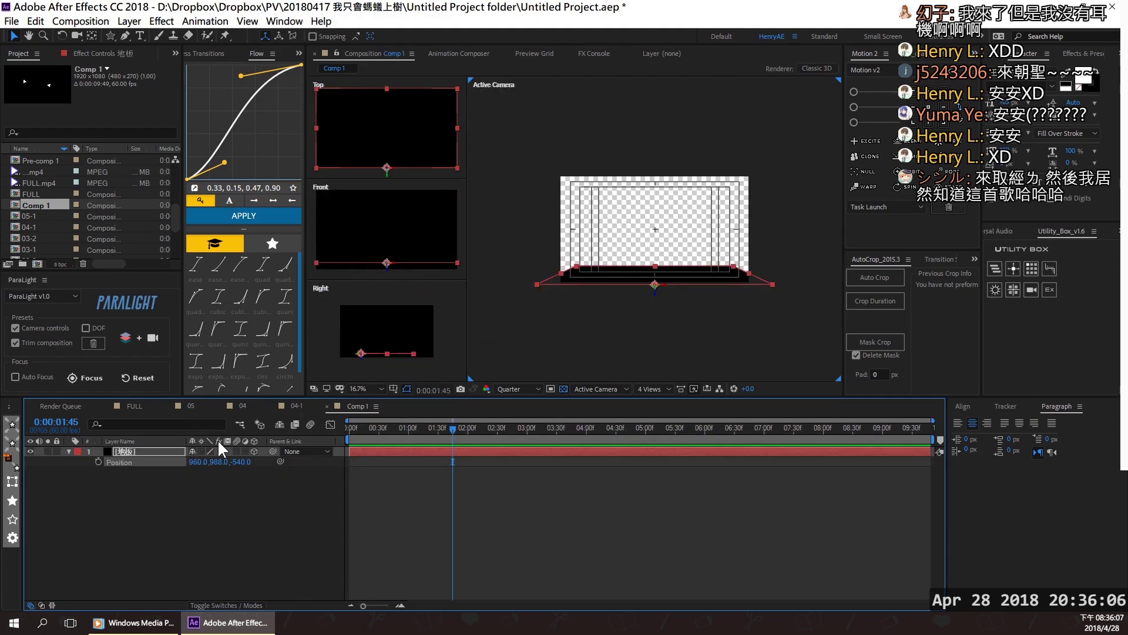
pyautogui.click(167, 451)
pyautogui.press('p')
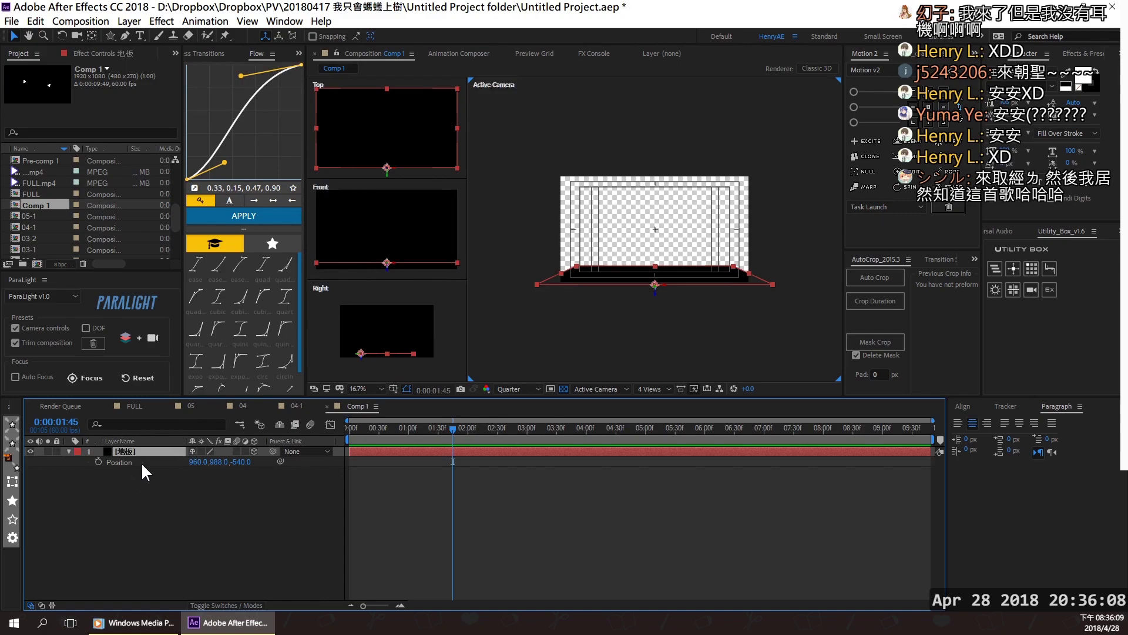
# Enlarge the floor solid in Solid Settings, widening it to about 1986 px and lengthening it.
pyautogui.doubleClick(141, 461)
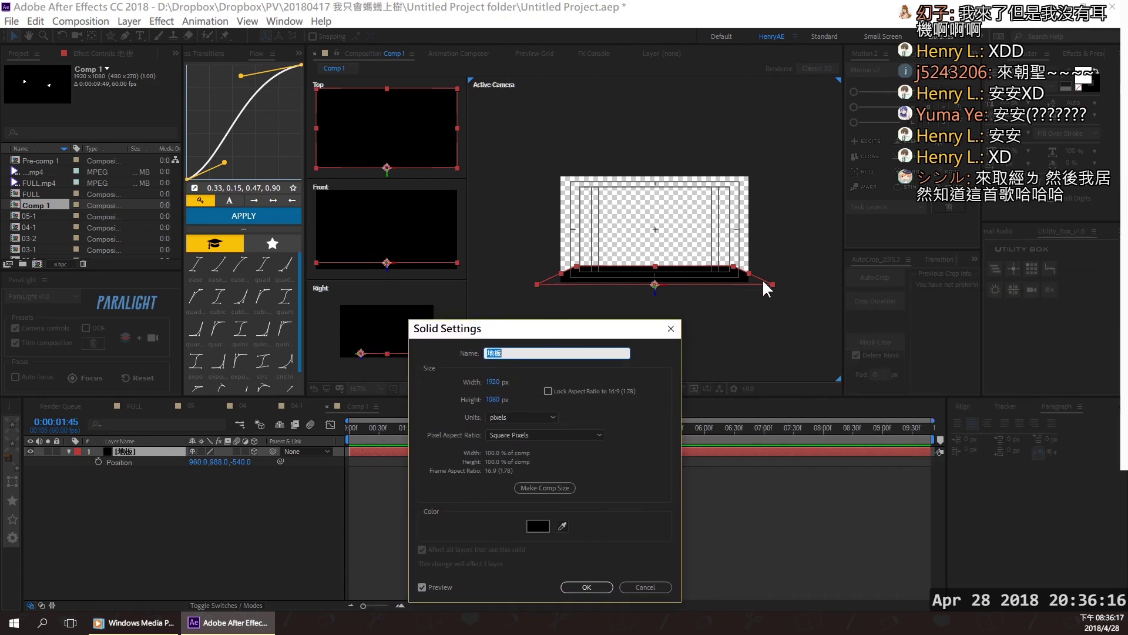
pyautogui.moveTo(493, 382); pyautogui.dragTo(534, 386)
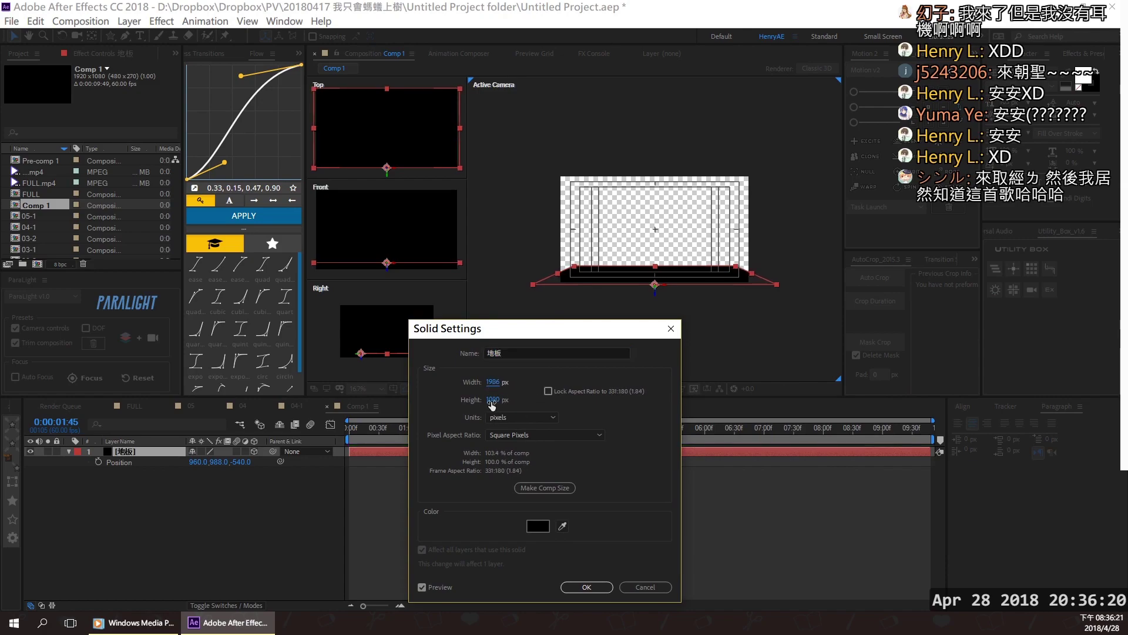
pyautogui.moveTo(499, 399)
pyautogui.mouseDown()
pyautogui.moveTo(757, 412)
pyautogui.moveTo(412, 430)
pyautogui.mouseUp()
pyautogui.moveTo(483, 405); pyautogui.dragTo(607, 376)
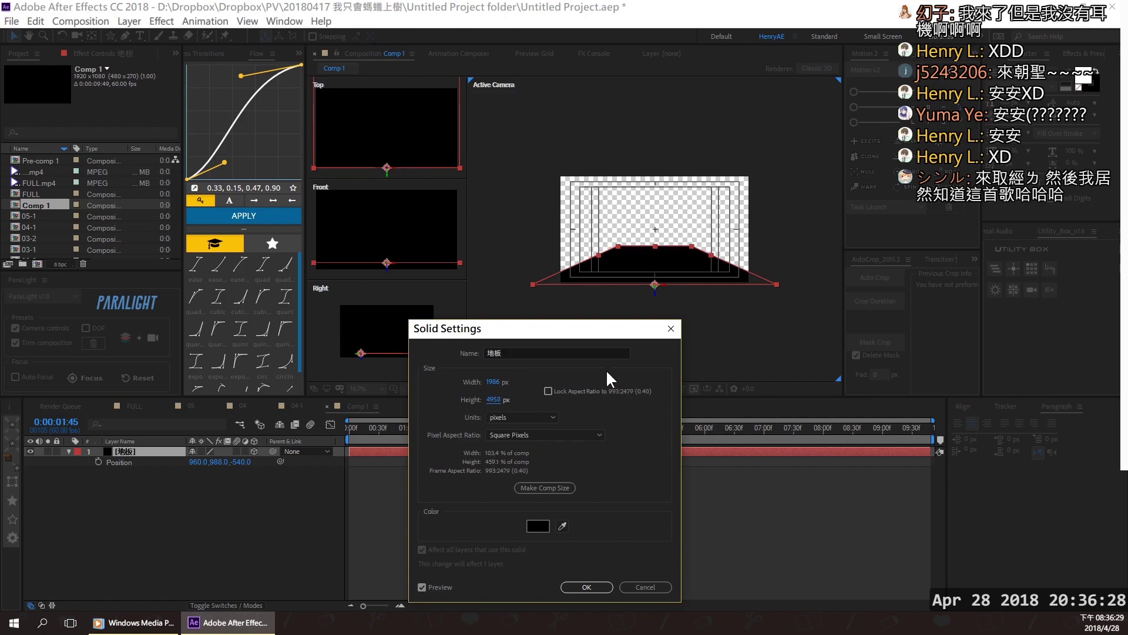
pyautogui.click(566, 586)
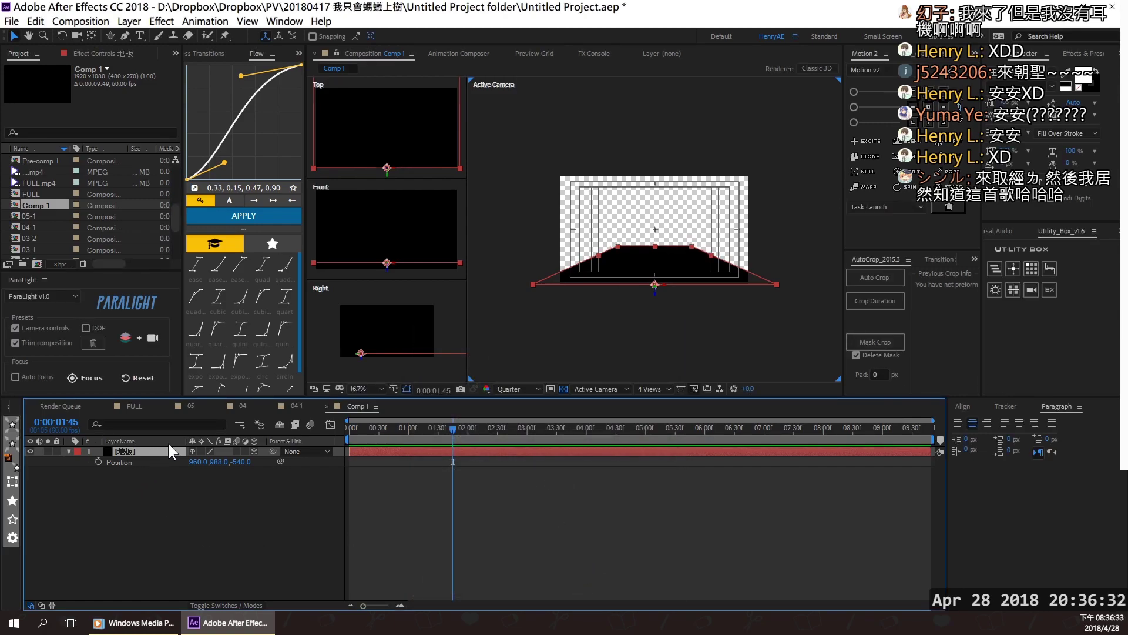
# Change the floor solid's colour to white (FFFFFF).
pyautogui.hotkey('ctrl', 'shift', 'y')
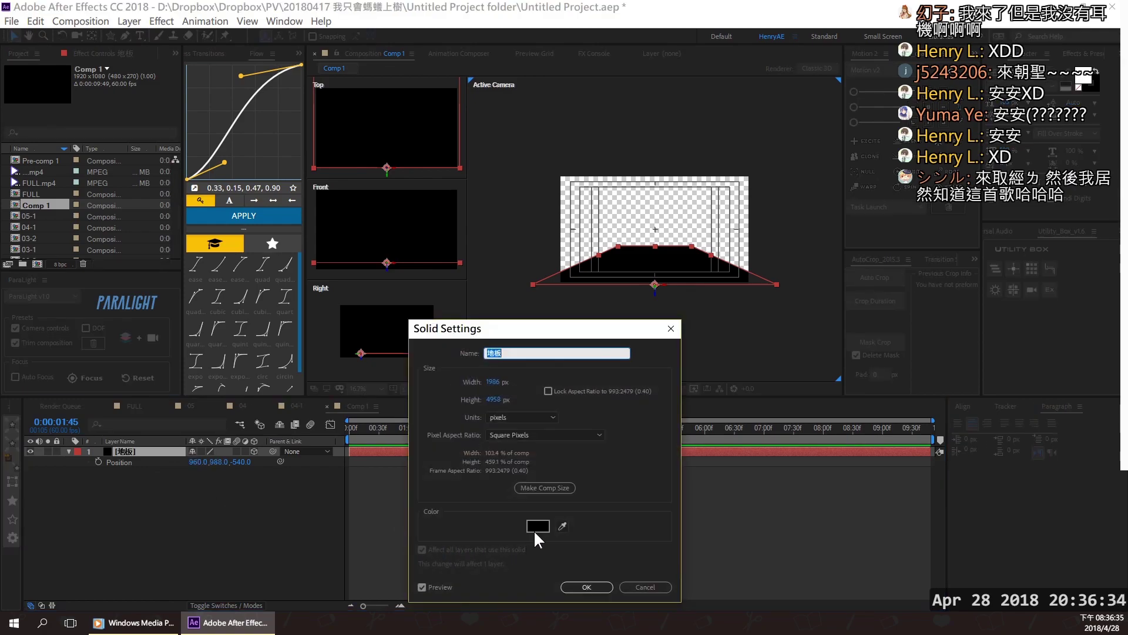
pyautogui.click(537, 526)
pyautogui.moveTo(696, 327); pyautogui.dragTo(598, 235)
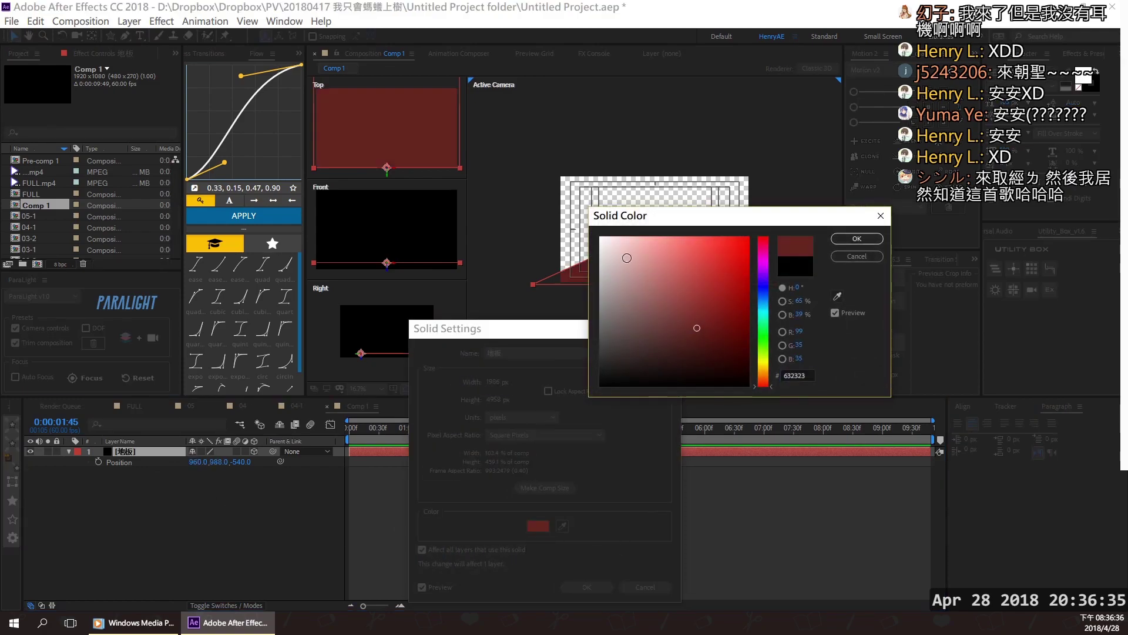
pyautogui.click(857, 239)
pyautogui.click(586, 586)
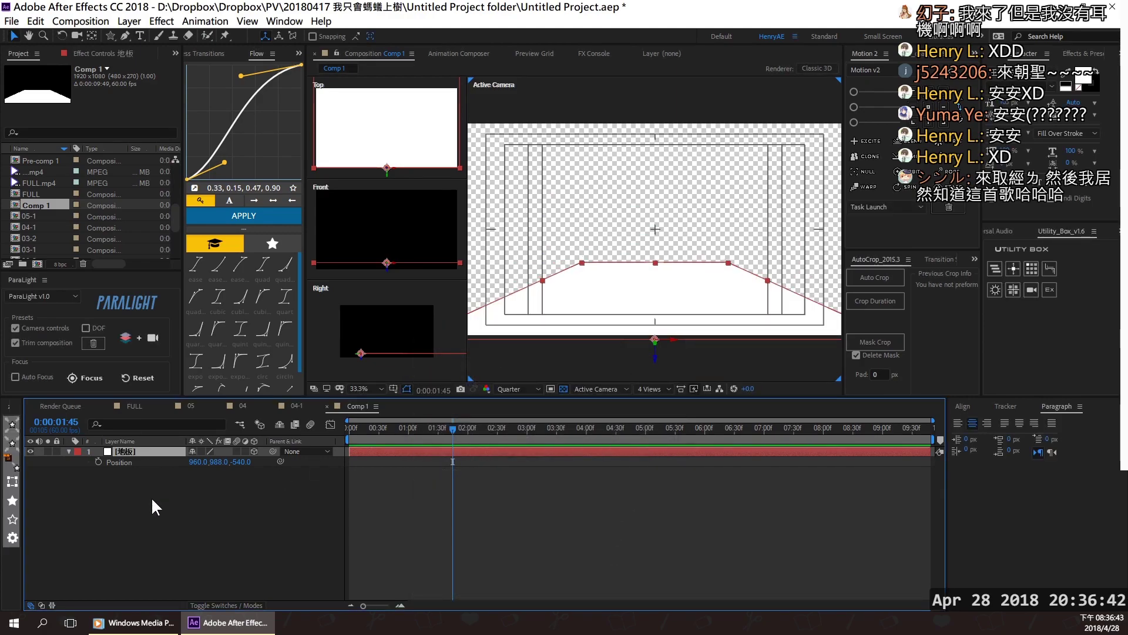
# Widen the floor solid to 3696 px.
pyautogui.hotkey('ctrl', 'shift', 'y')
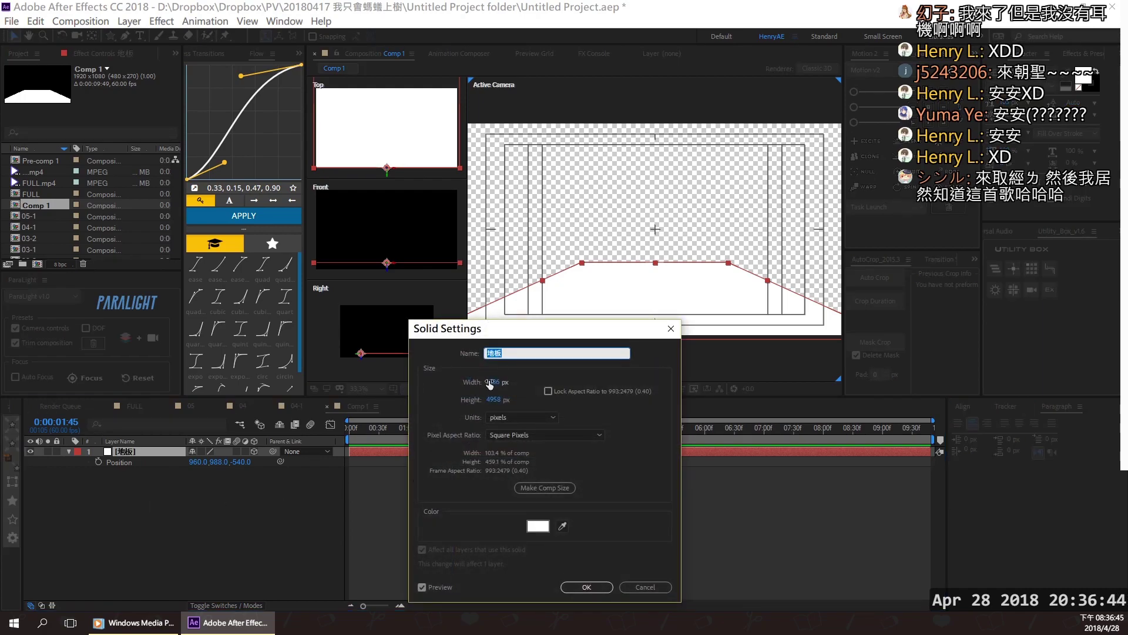
pyautogui.moveTo(490, 384); pyautogui.dragTo(494, 389)
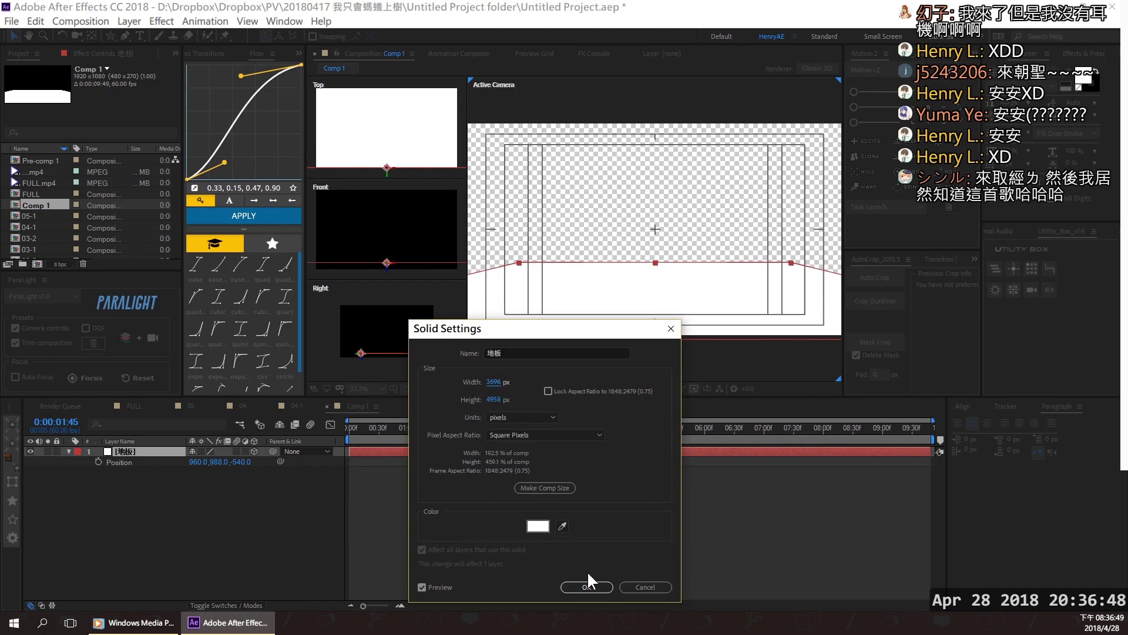
pyautogui.click(598, 584)
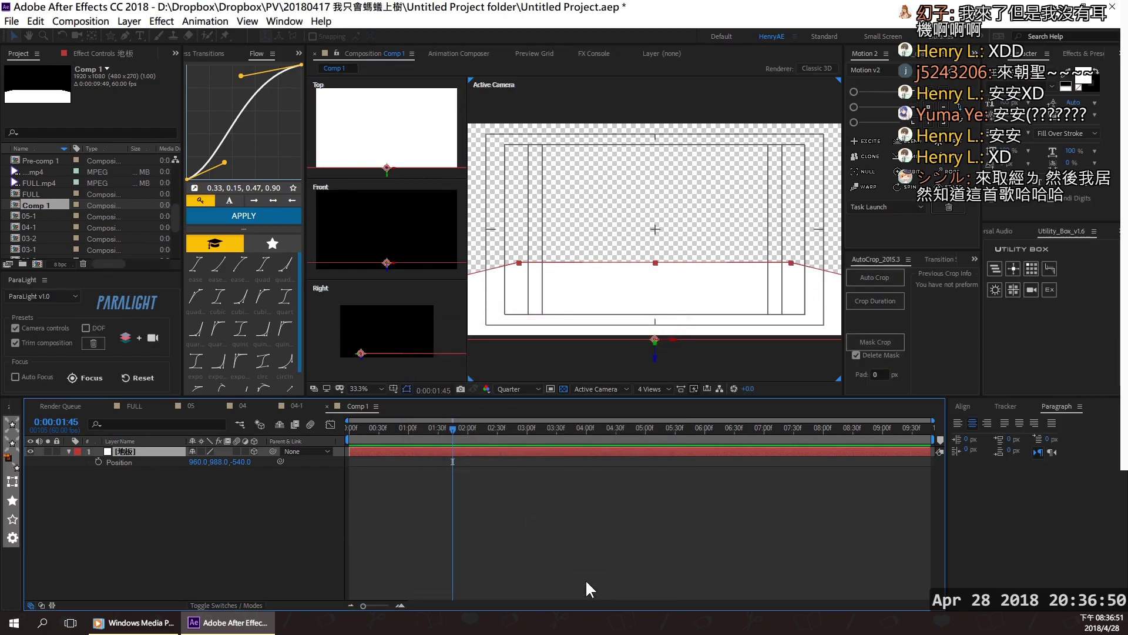
# Add Camera 1, a 35mm two-node camera, to Comp 1 above the 地板 floor layer.
pyautogui.rightClick(182, 511)
pyautogui.click(147, 531)
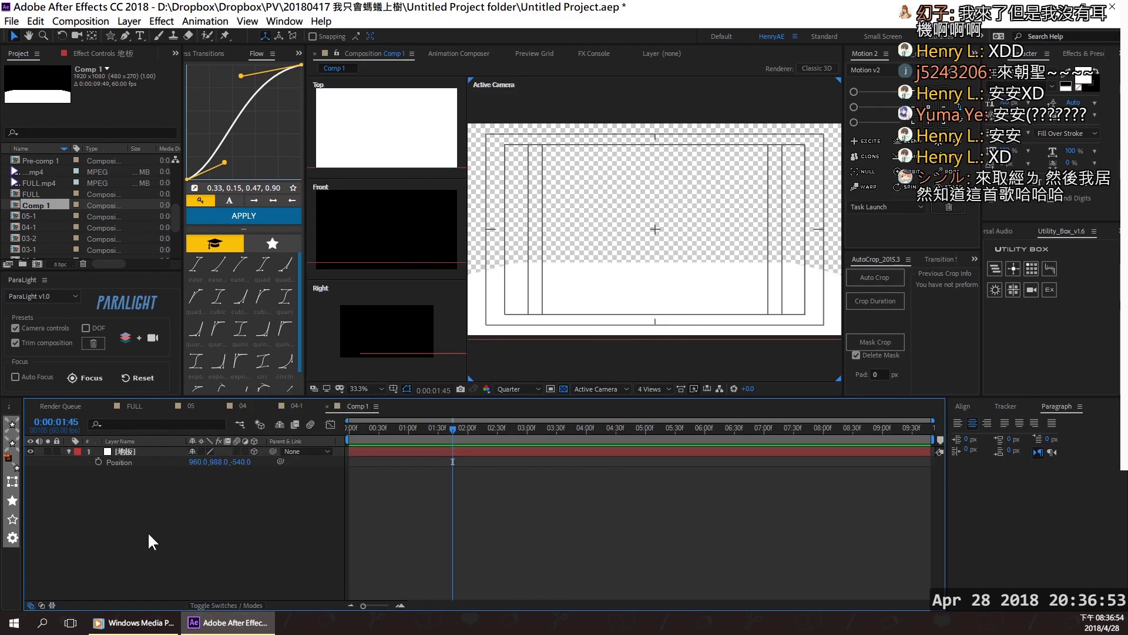
pyautogui.rightClick(187, 518)
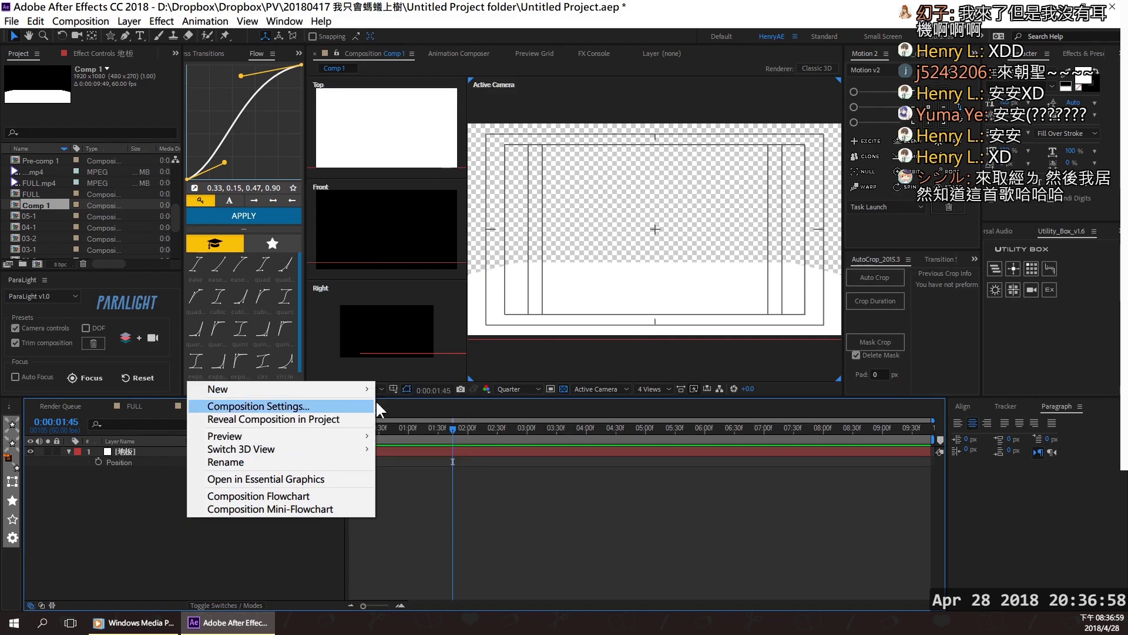
pyautogui.moveTo(358, 389)
pyautogui.click(411, 447)
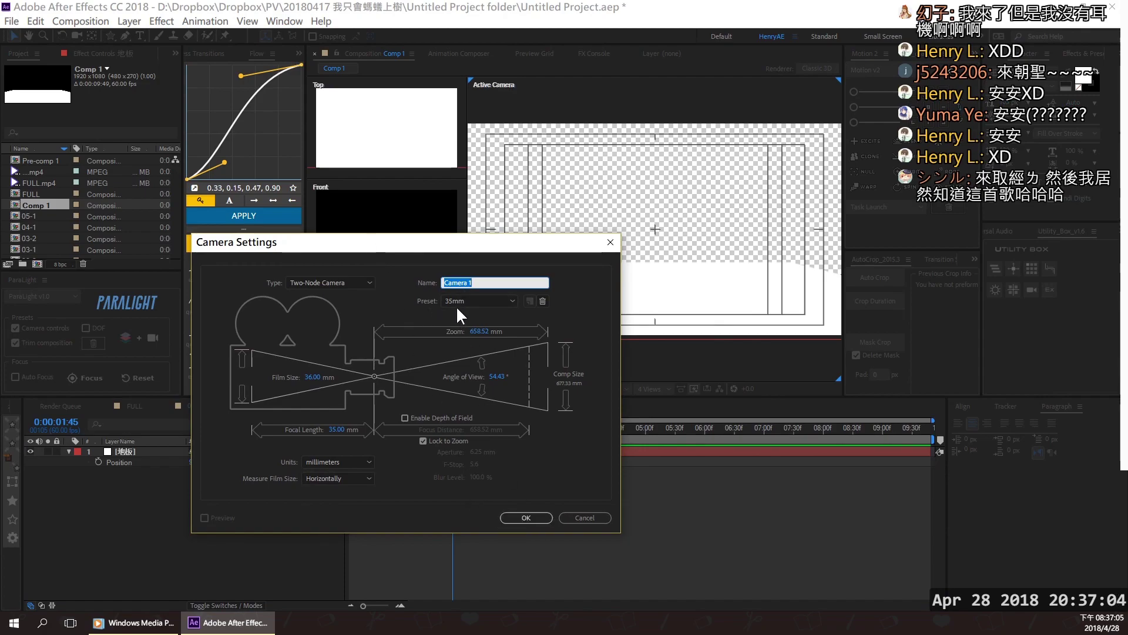
pyautogui.click(528, 518)
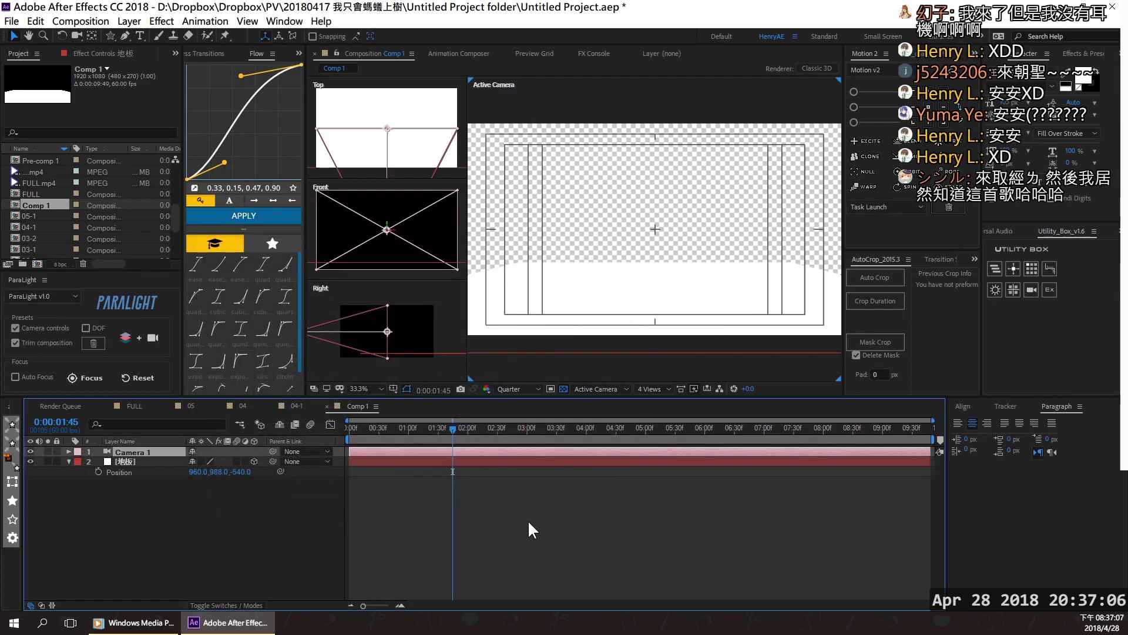
# Add a 3D null object, Null 24, and parent Camera 1 to it.
pyautogui.rightClick(181, 546)
pyautogui.moveTo(329, 414)
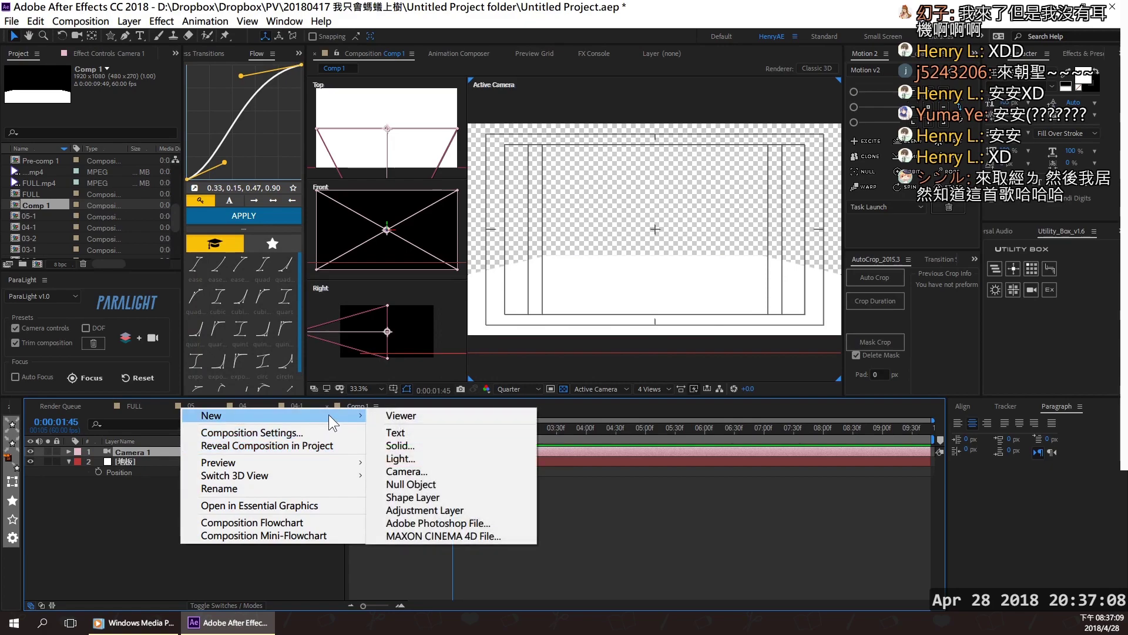
pyautogui.click(407, 484)
pyautogui.click(253, 451)
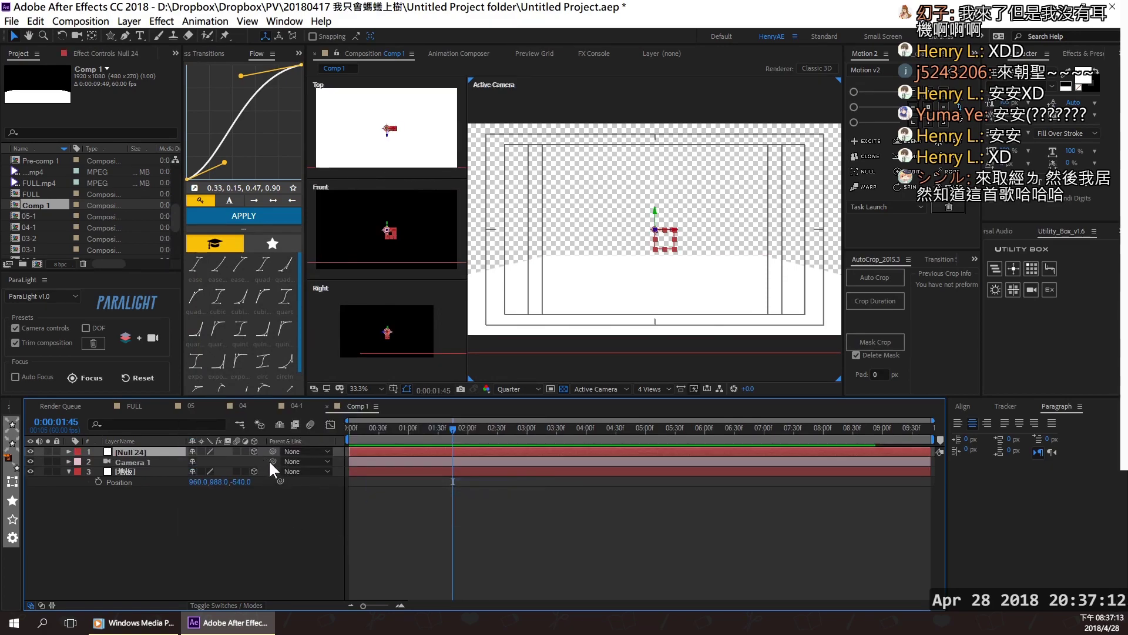
pyautogui.moveTo(273, 462); pyautogui.dragTo(144, 453)
# Keyframe Null 24's Position at 0:00 and push its Z to 1221.0 around five seconds.
pyautogui.press('p')
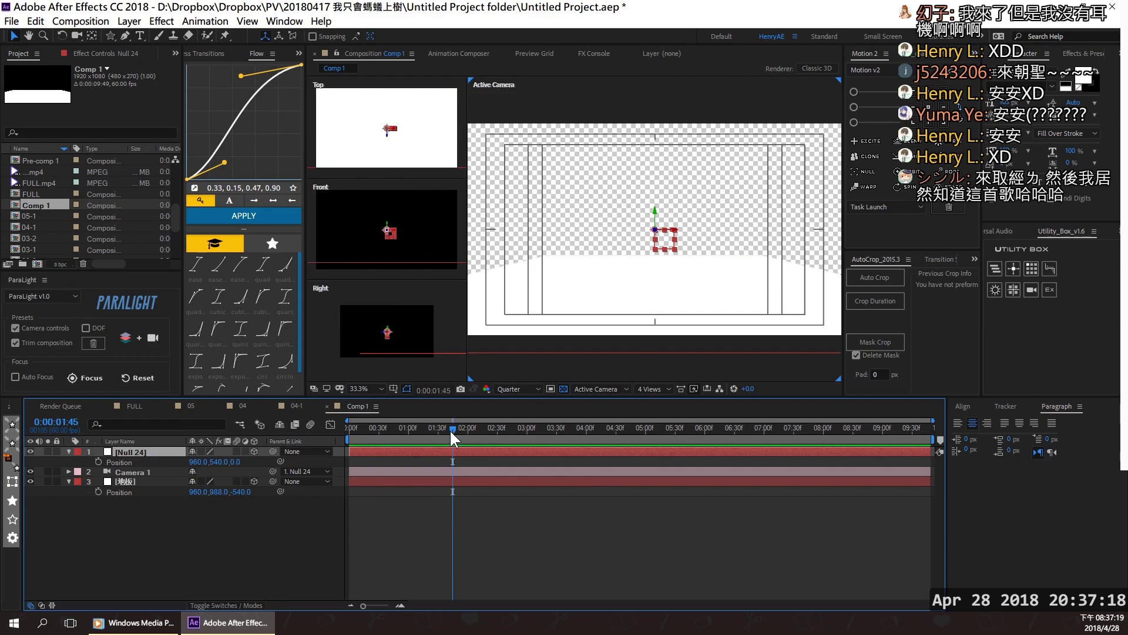
pyautogui.moveTo(449, 429); pyautogui.dragTo(299, 452)
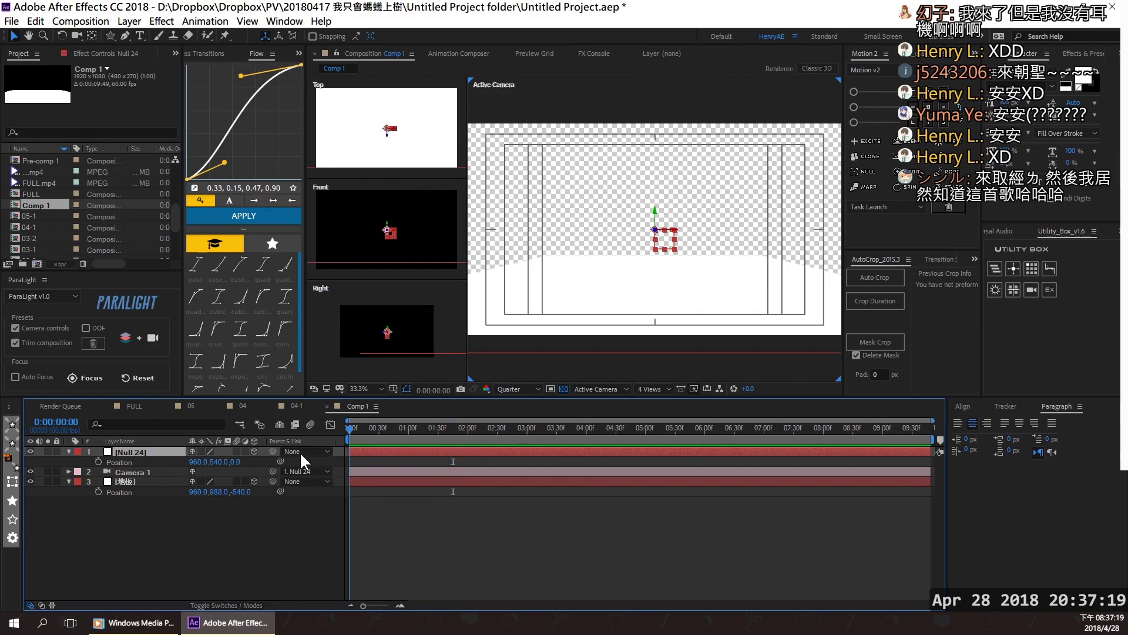
pyautogui.click(97, 462)
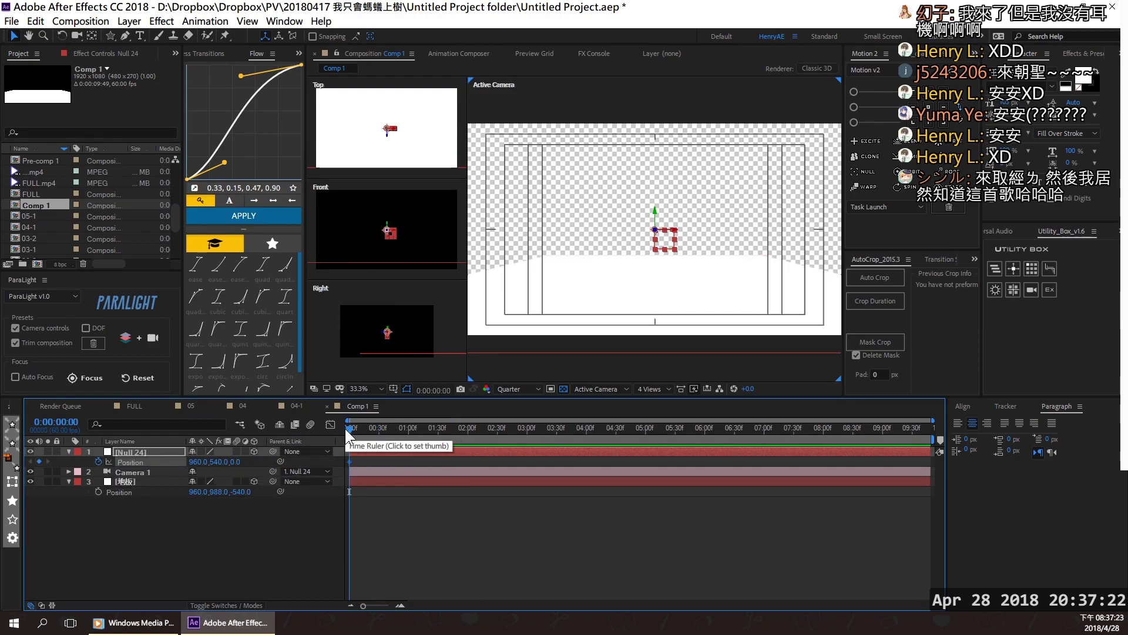
pyautogui.moveTo(353, 428); pyautogui.dragTo(694, 432)
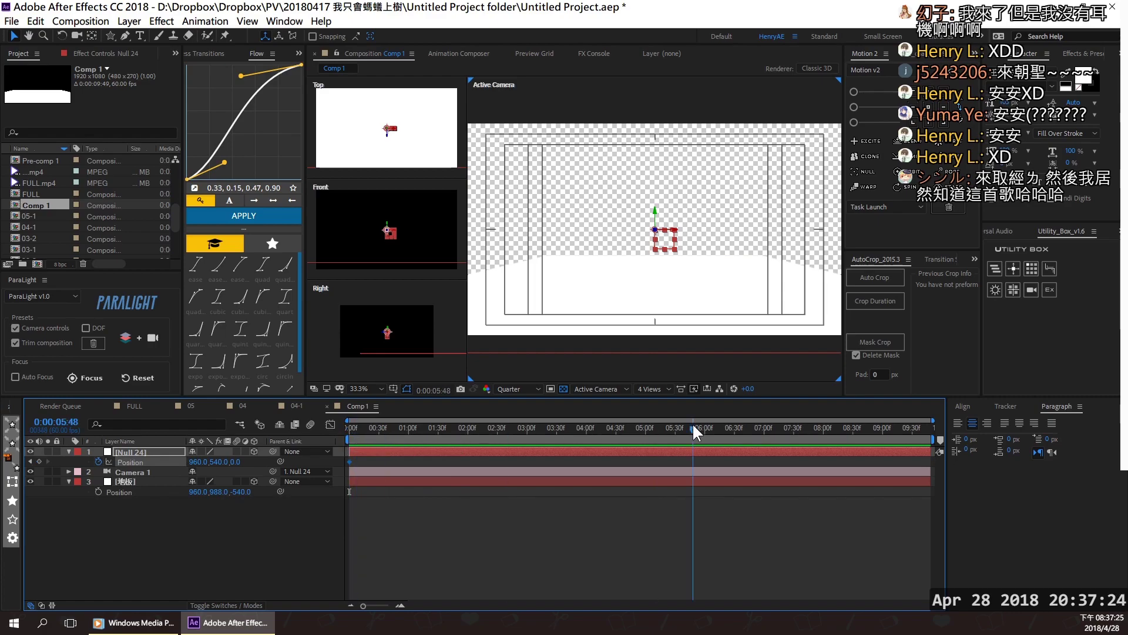
pyautogui.moveTo(238, 462)
pyautogui.mouseDown()
pyautogui.moveTo(715, 406)
pyautogui.moveTo(697, 422)
pyautogui.moveTo(454, 441)
pyautogui.mouseUp()
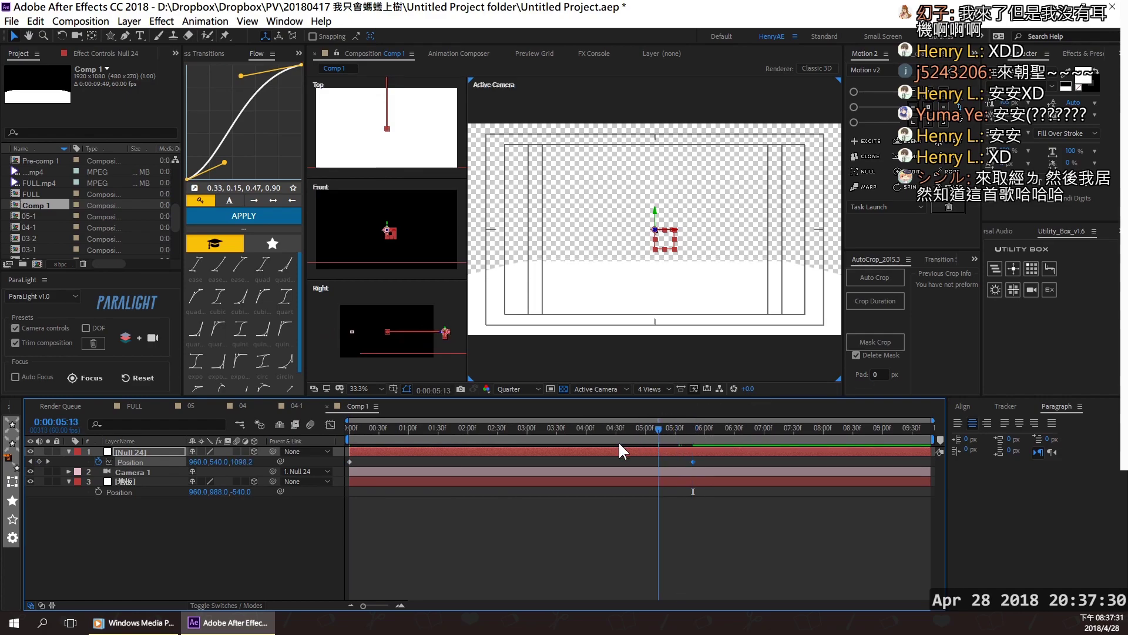
# Preview and scrub the camera move with the Top view active and Camera 1 selected.
pyautogui.scroll(-2, 366, 139)
pyautogui.click(366, 135)
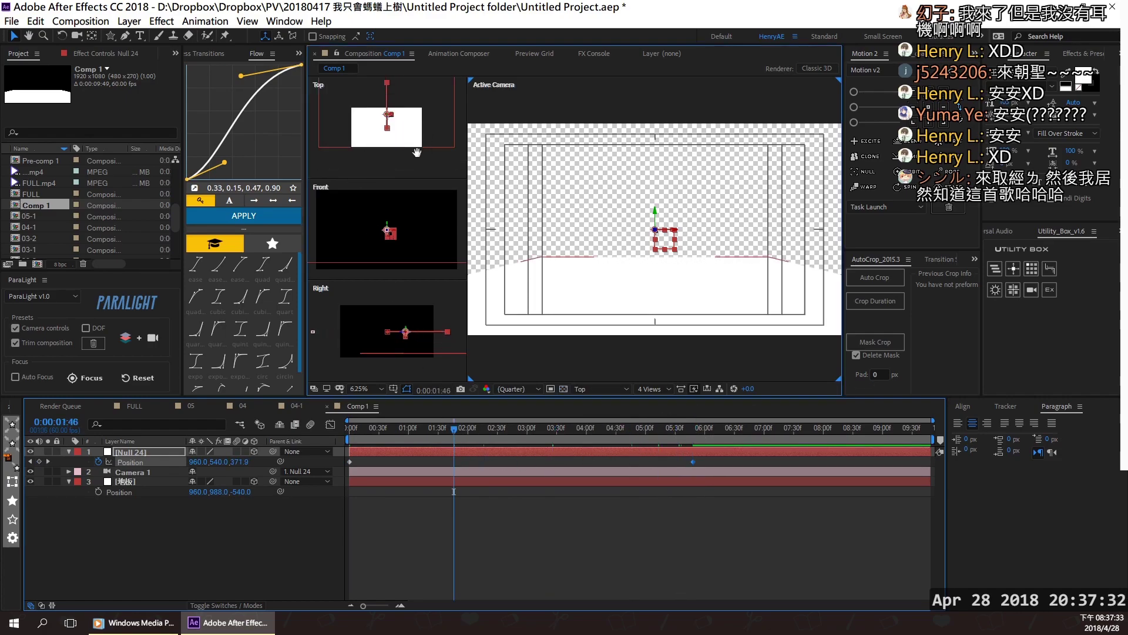
pyautogui.click(131, 472)
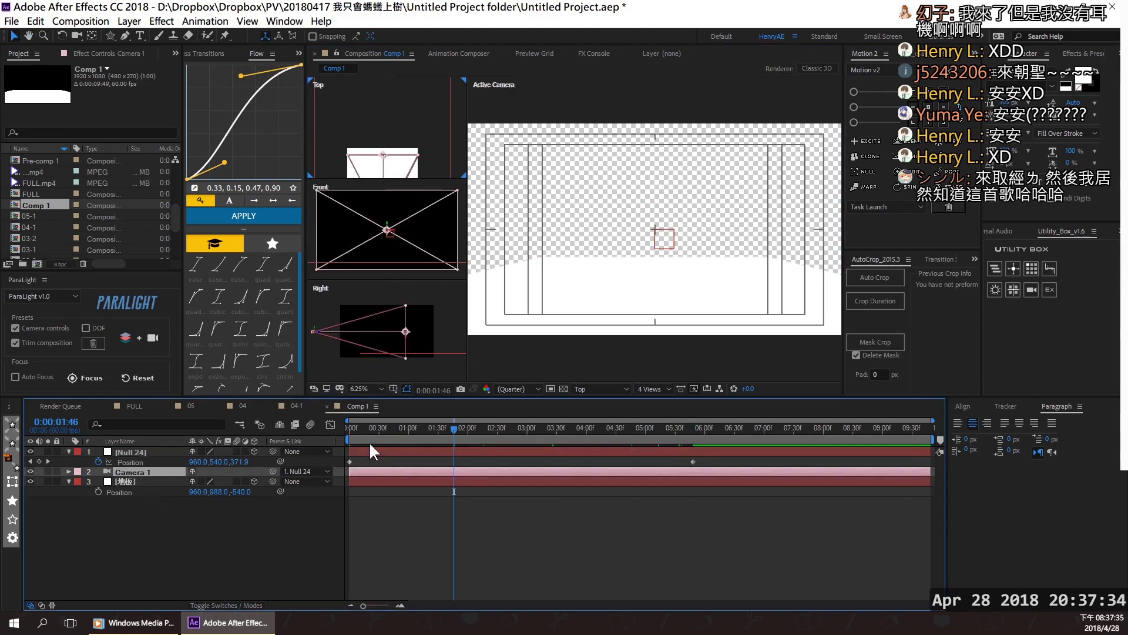
pyautogui.press('space')
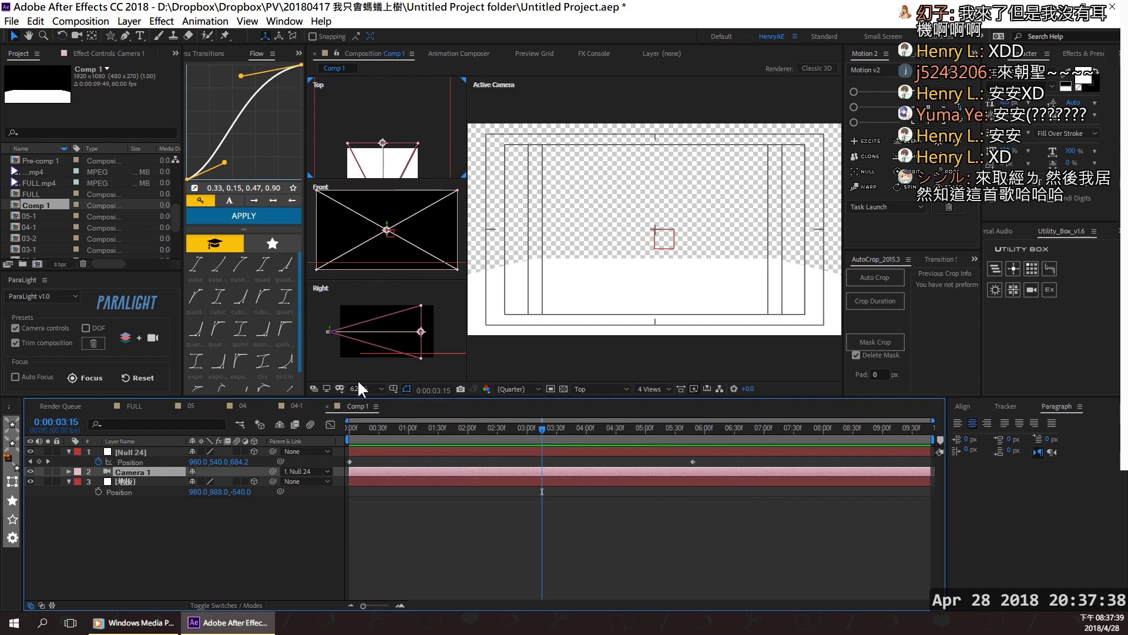
pyautogui.click(425, 429)
pyautogui.moveTo(425, 431)
pyautogui.mouseDown()
pyautogui.moveTo(718, 438)
pyautogui.moveTo(752, 452)
pyautogui.mouseUp()
pyautogui.scroll(3, 596, 256)
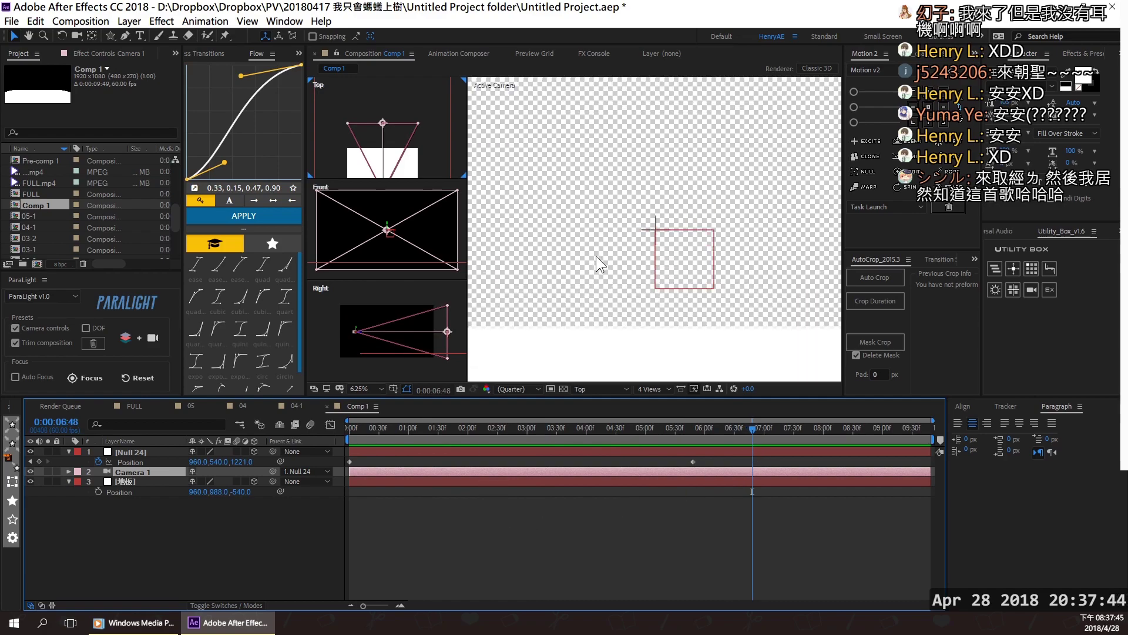
pyautogui.scroll(-2, 645, 211)
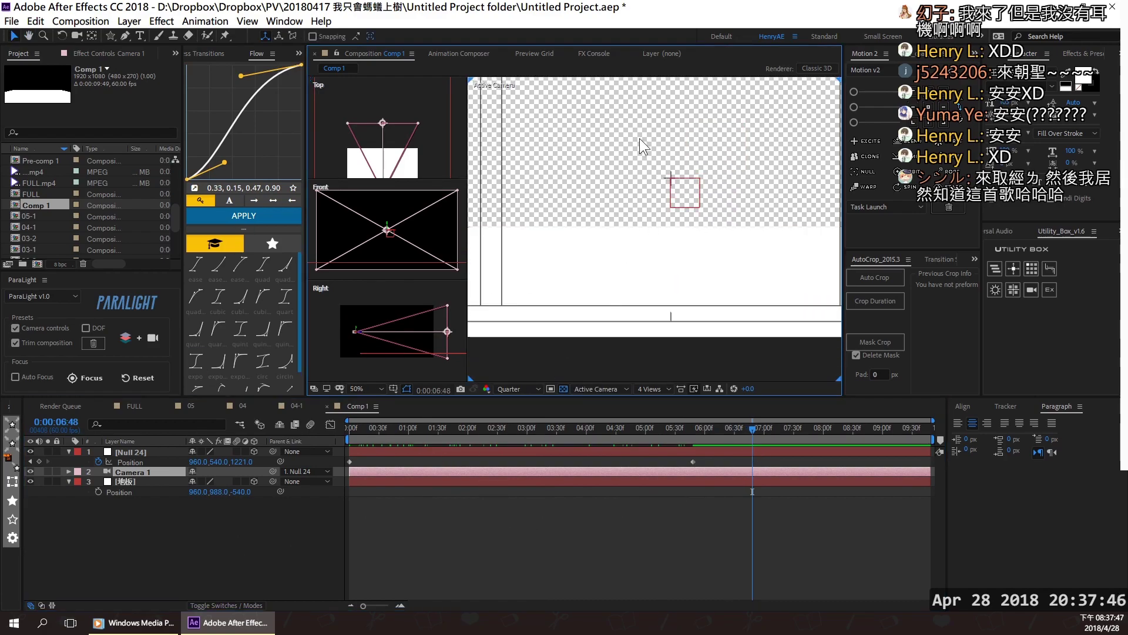
pyautogui.click(140, 36)
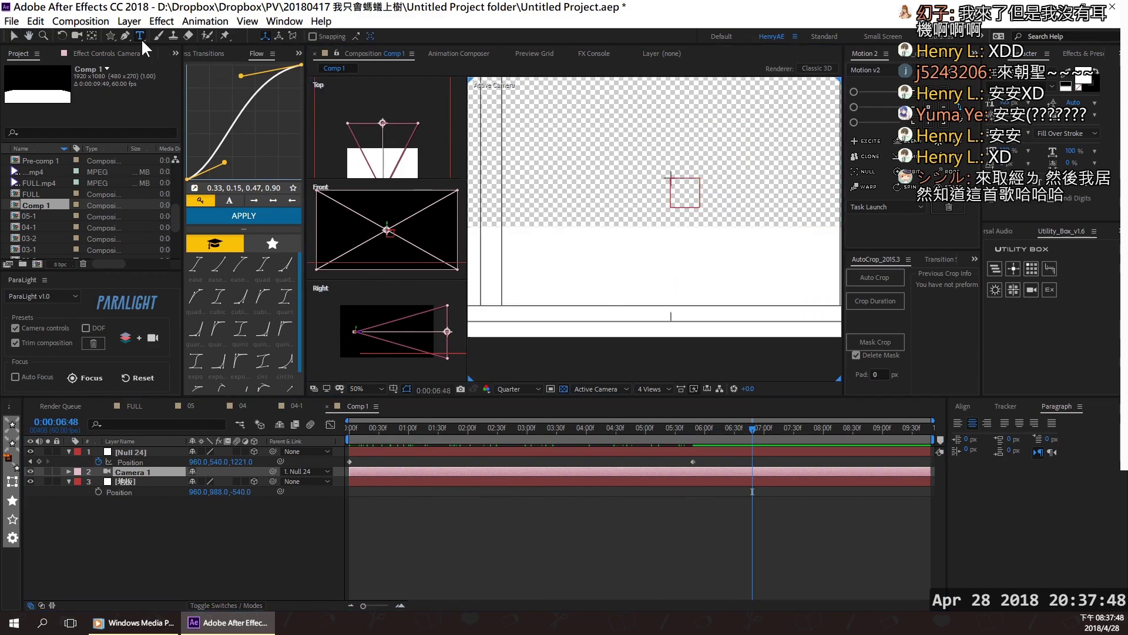
# Create an enlarged '123' text layer on the floor and make it 3D, viewer at 25%.
pyautogui.click(563, 256)
pyautogui.write('123')
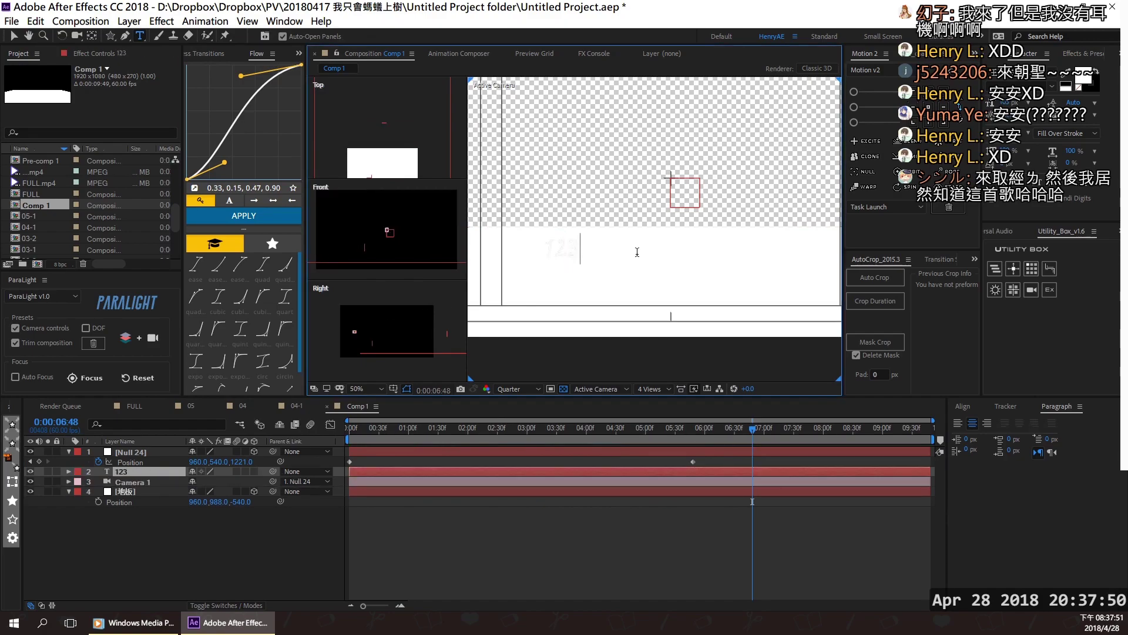
pyautogui.press('Escape')
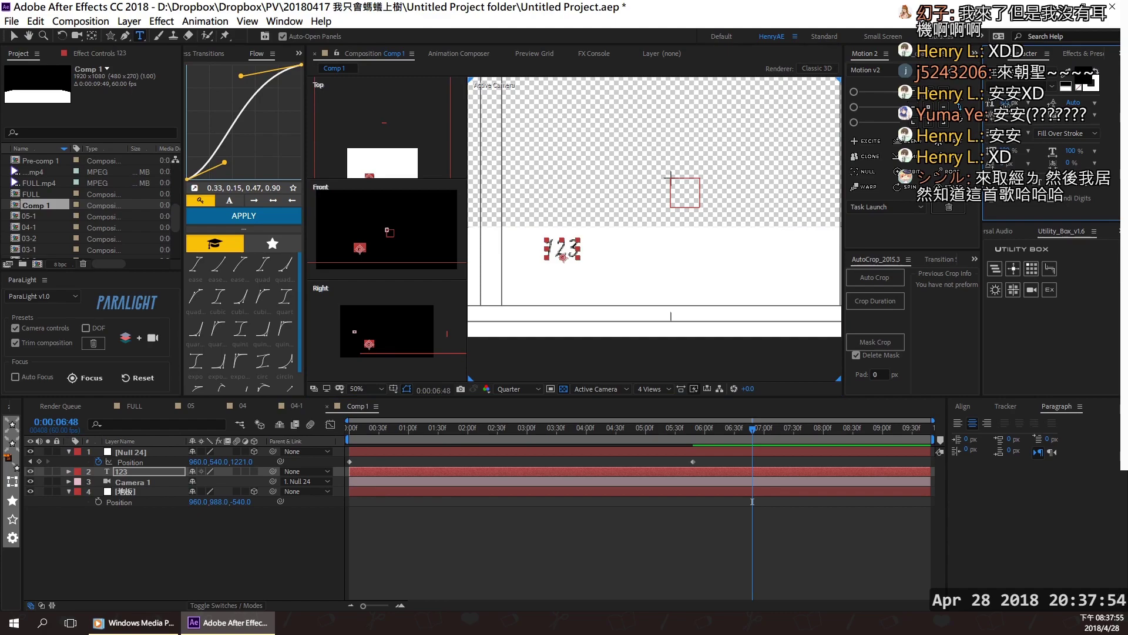
pyautogui.moveTo(1018, 105); pyautogui.dragTo(966, 175)
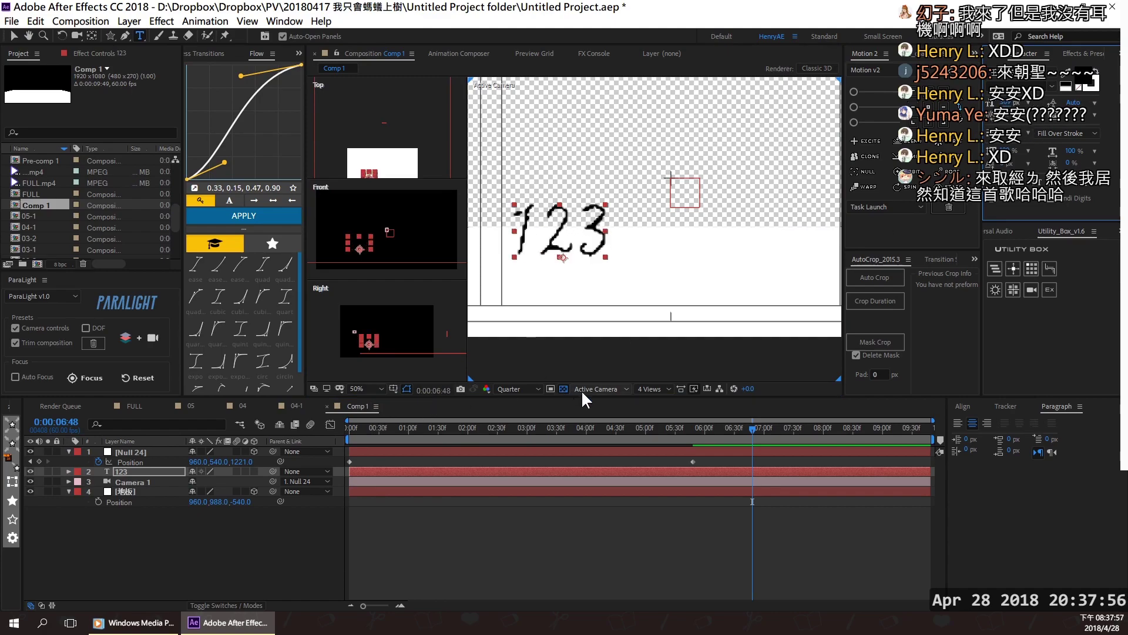
pyautogui.press(',')
pyautogui.click(141, 474)
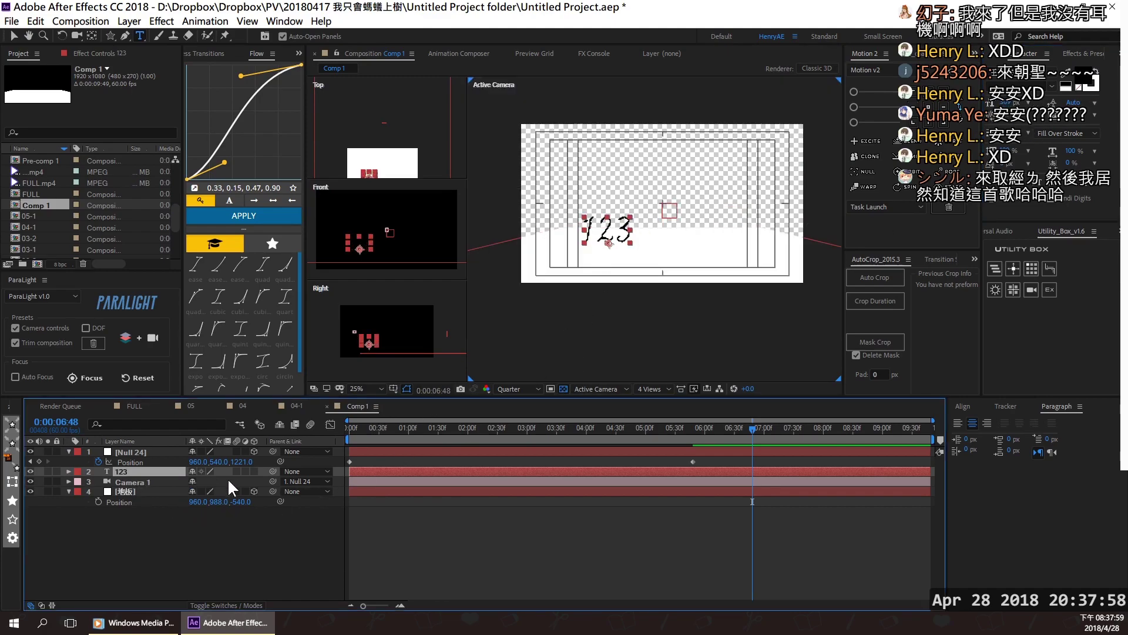
pyautogui.click(253, 472)
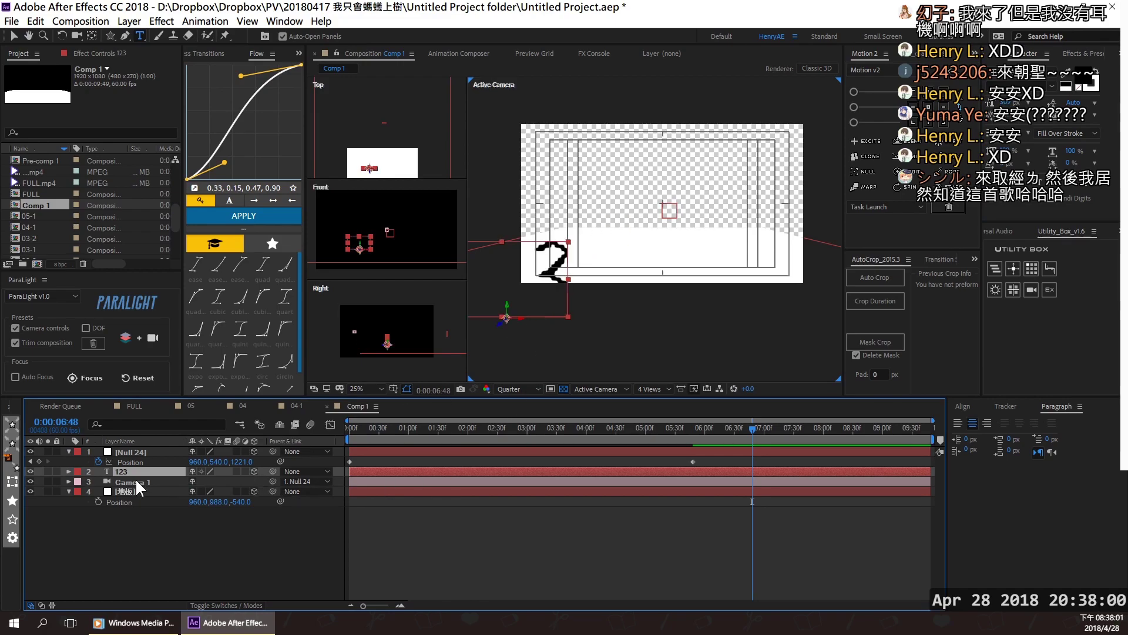
# Lower the 123 text layer's Position Y to 978.
pyautogui.press('p')
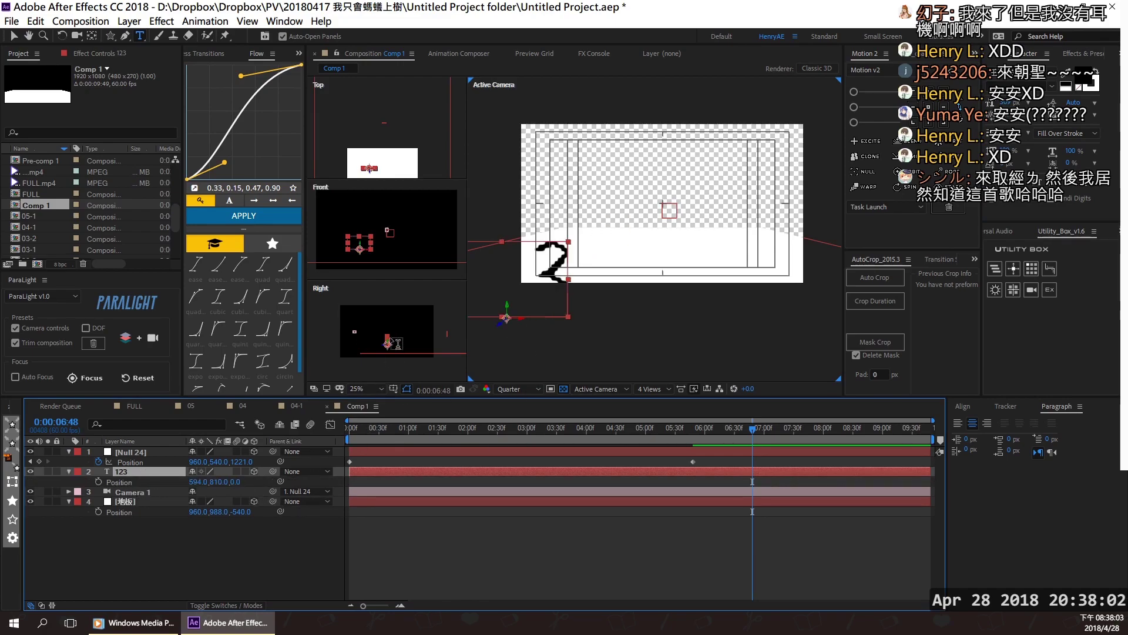
pyautogui.scroll(-1, 394, 341)
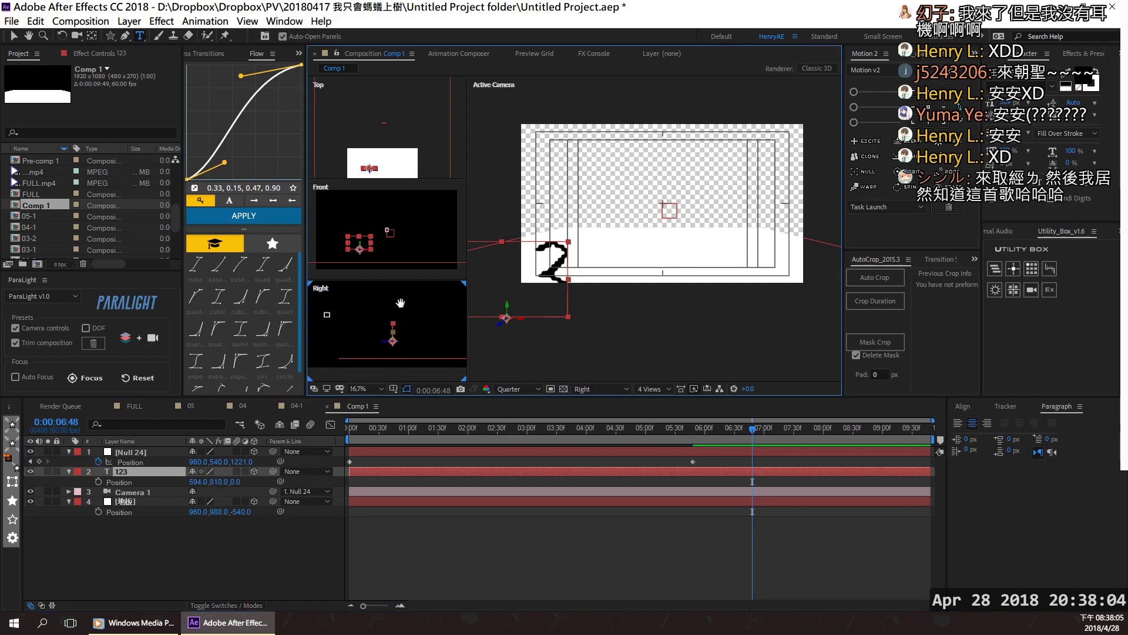
pyautogui.scroll(-2, 386, 352)
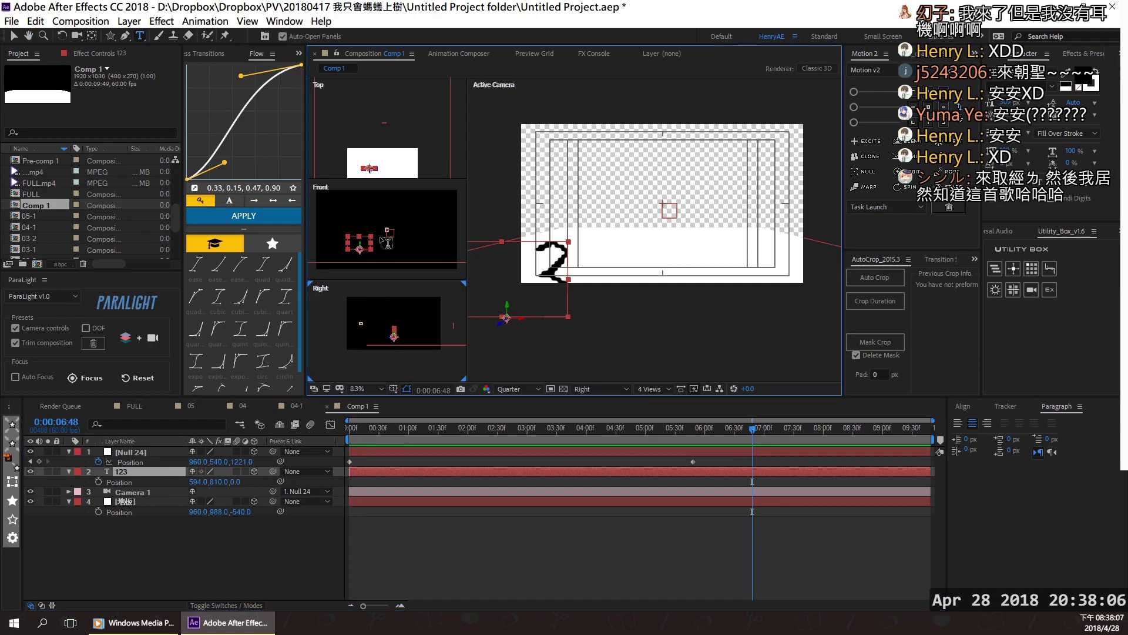
pyautogui.scroll(2, 370, 334)
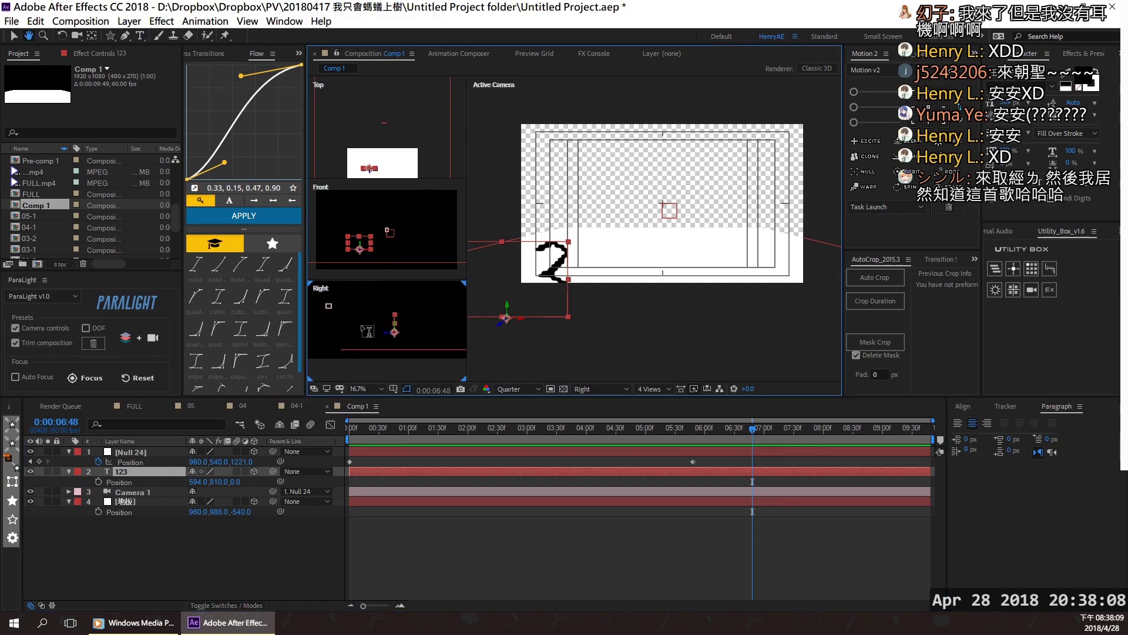
pyautogui.scroll(-2, 367, 331)
pyautogui.scroll(1, 379, 340)
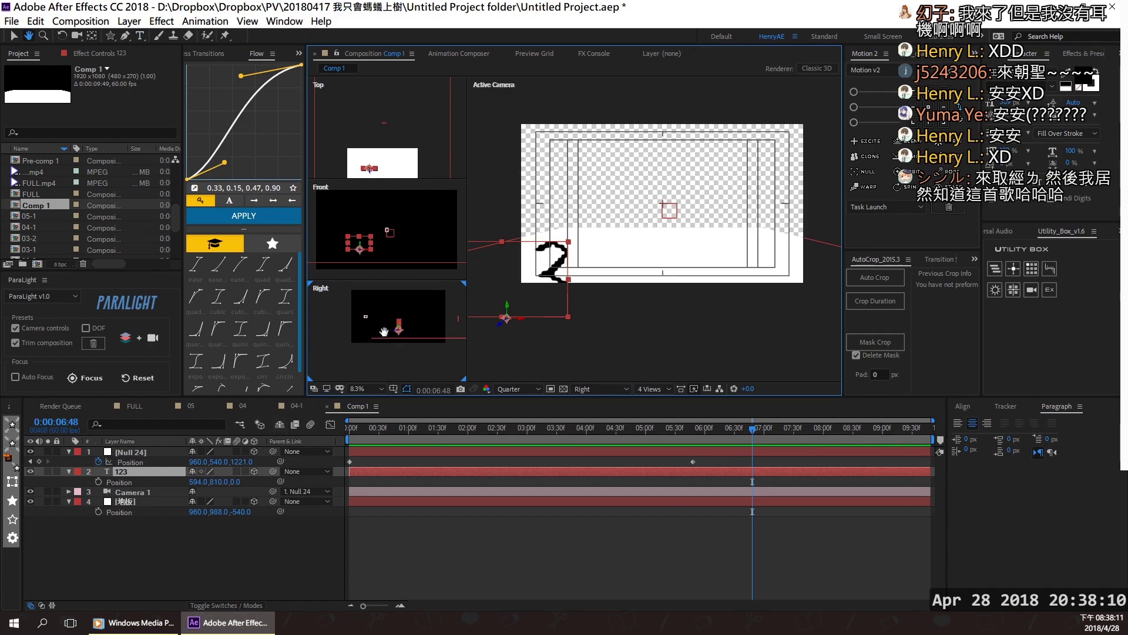
pyautogui.scroll(1, 385, 341)
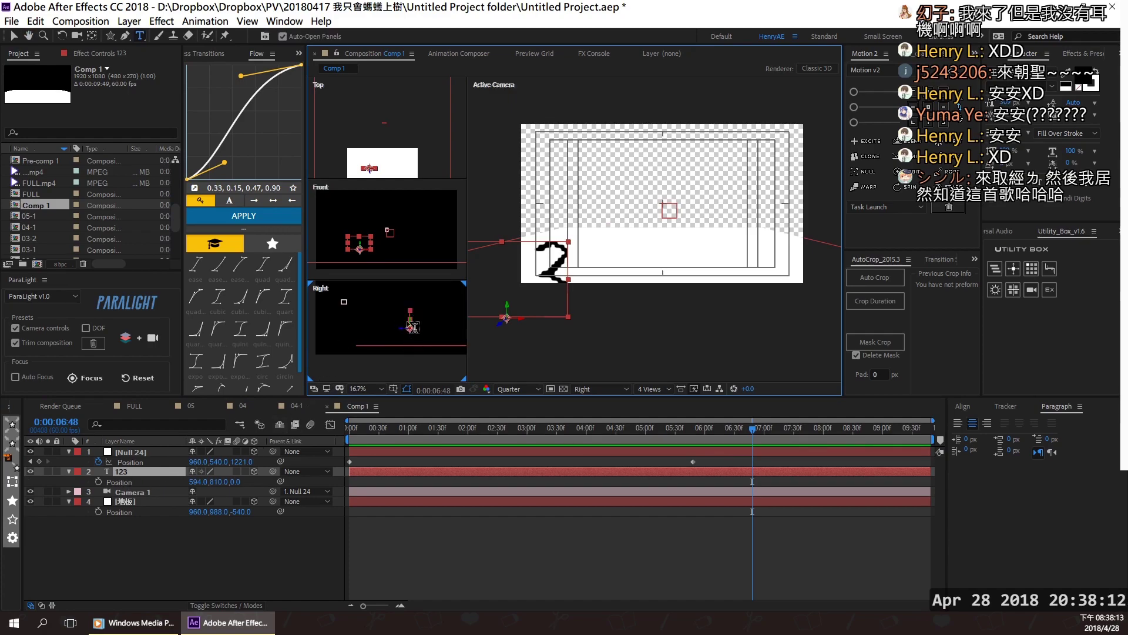
pyautogui.click(136, 467)
pyautogui.press('p')
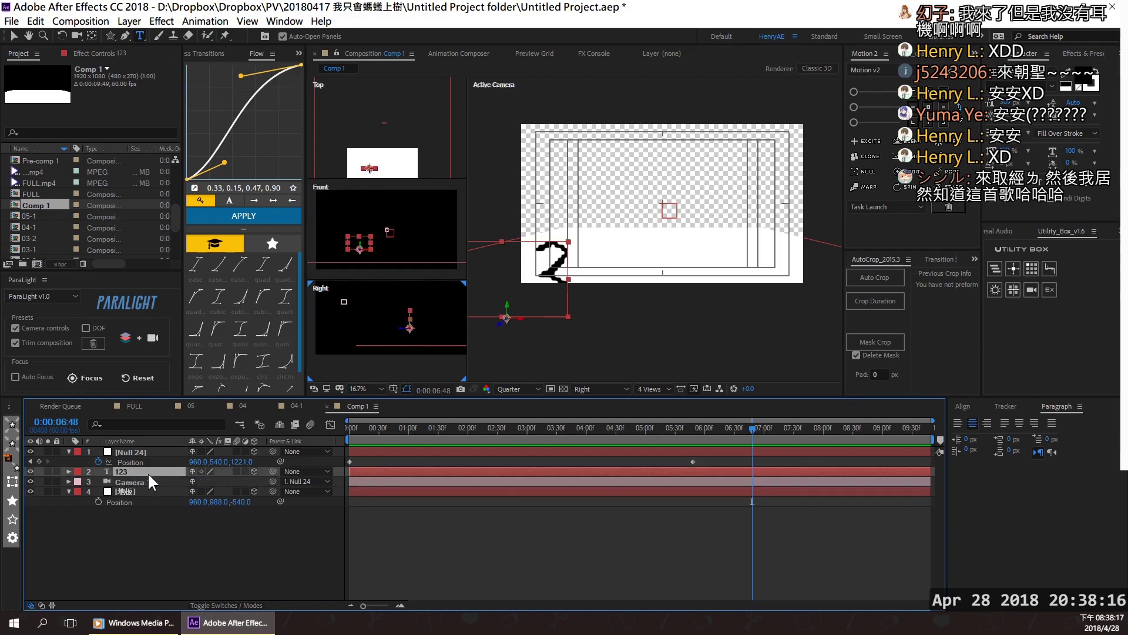
pyautogui.press('p')
pyautogui.moveTo(214, 482); pyautogui.dragTo(291, 481)
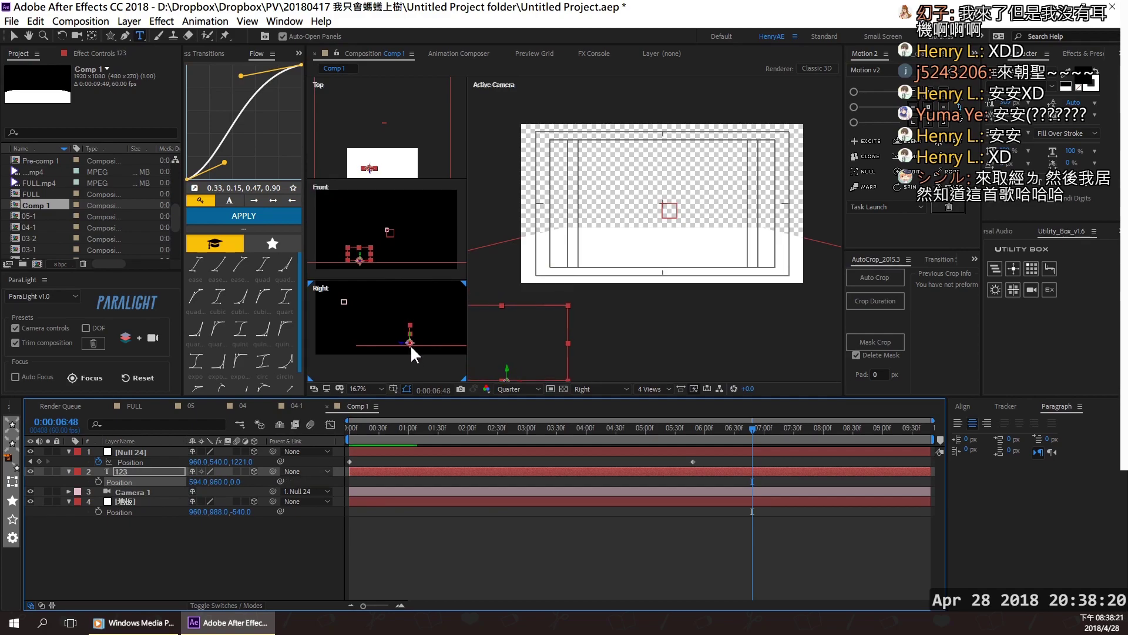
pyautogui.scroll(1, 415, 335)
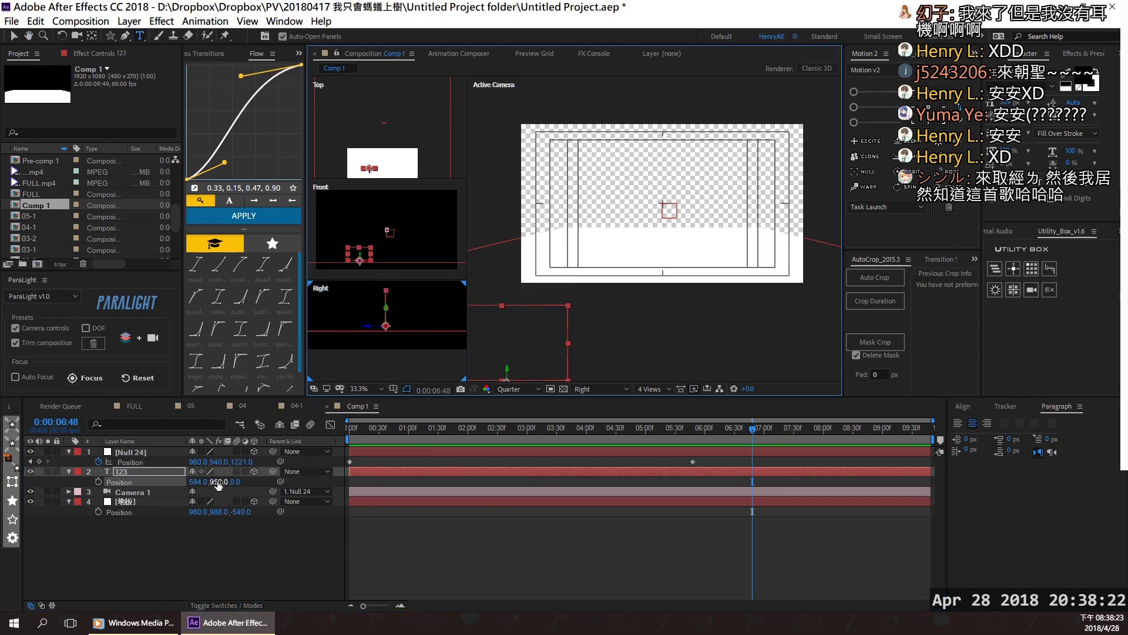
pyautogui.moveTo(222, 482); pyautogui.dragTo(233, 482)
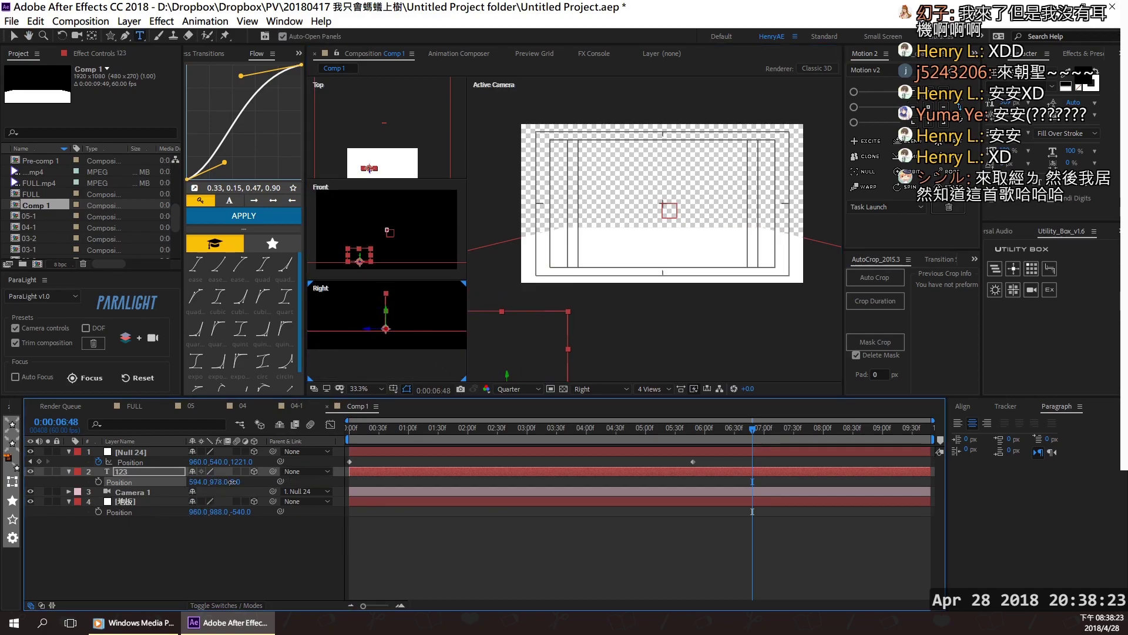
# Preview the 123 animation, then bring up the Footage folder and select tv-2393539.png.
pyautogui.click(707, 426)
pyautogui.moveTo(707, 427); pyautogui.dragTo(442, 471)
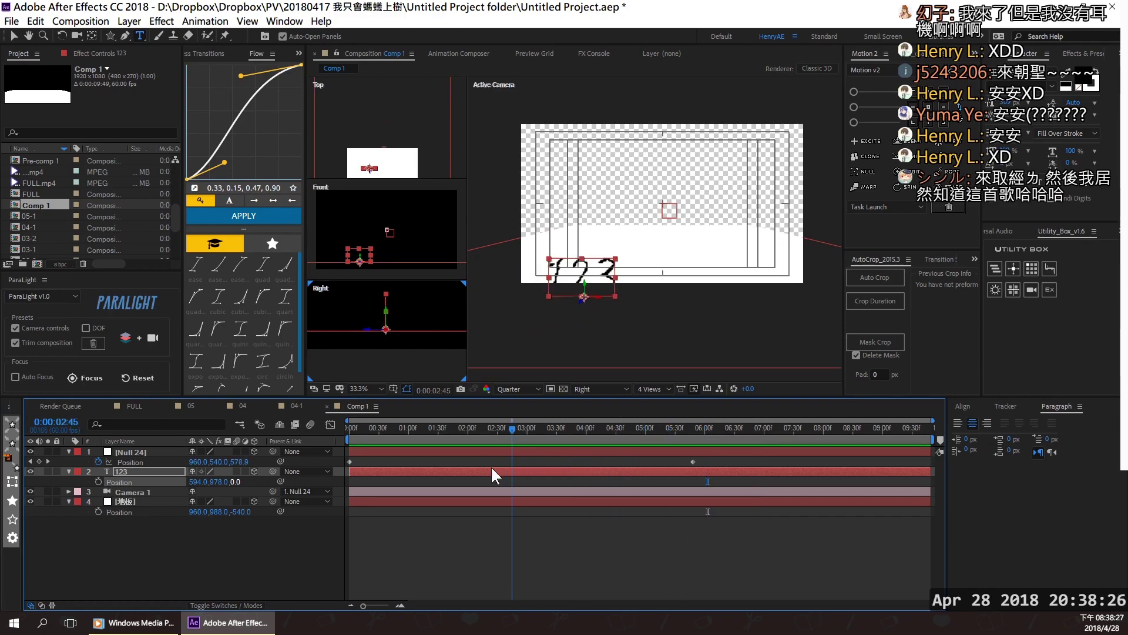
pyautogui.press('space')
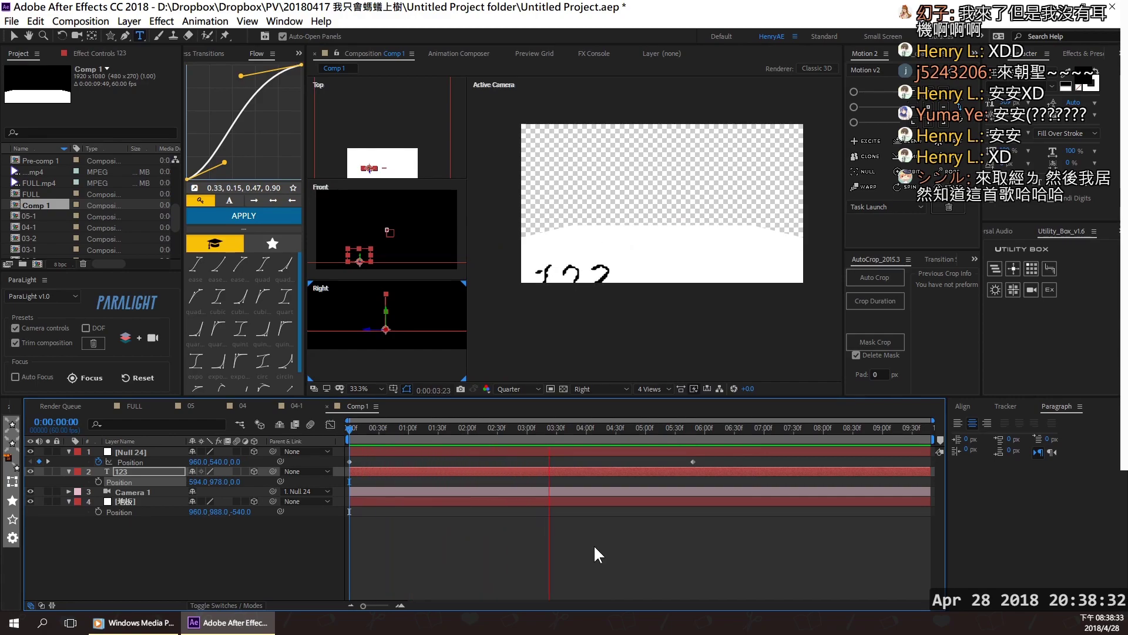
pyautogui.press('space')
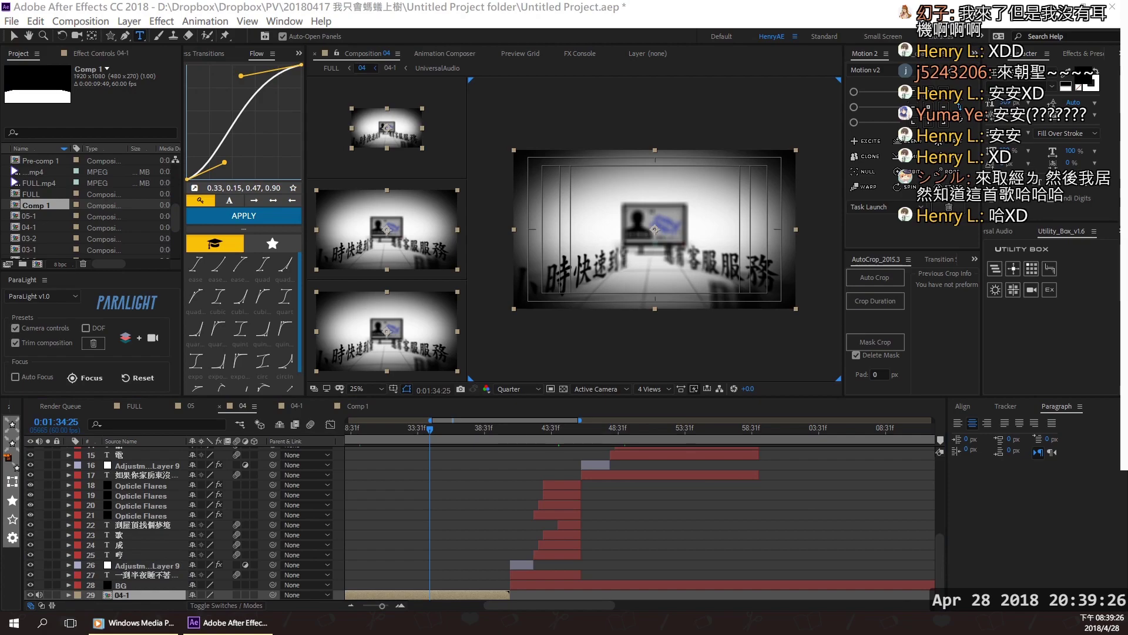
pyautogui.moveTo(1119, 149); pyautogui.dragTo(481, 149)
pyautogui.click(507, 327)
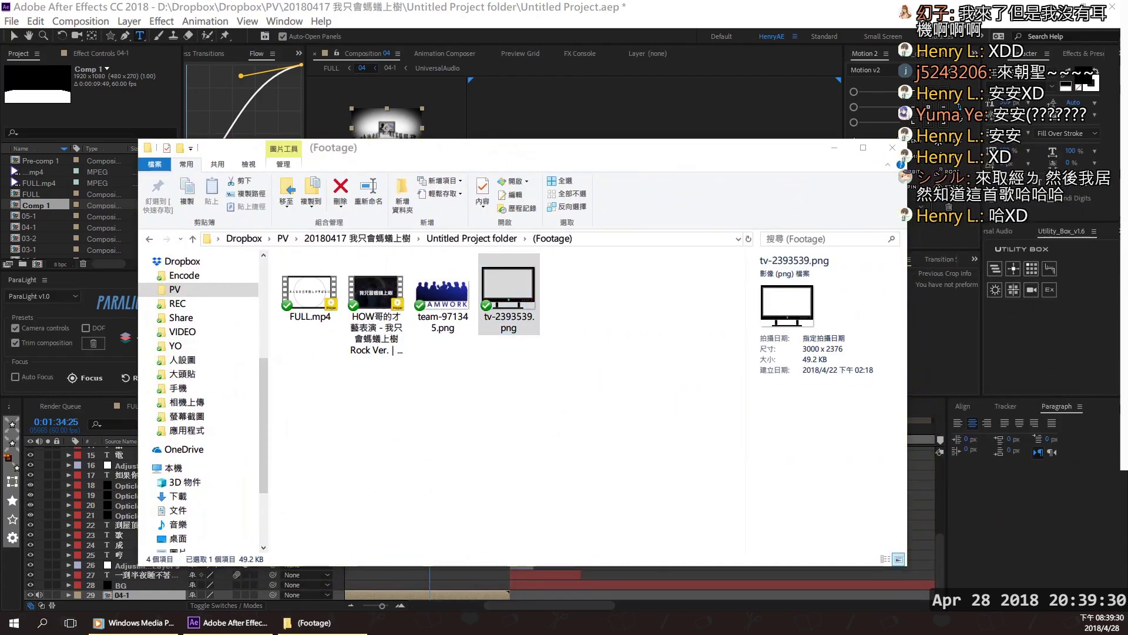
# View tv-2393539.png in Photos, close it, and minimise the Footage folder window.
pyautogui.doubleClick(507, 327)
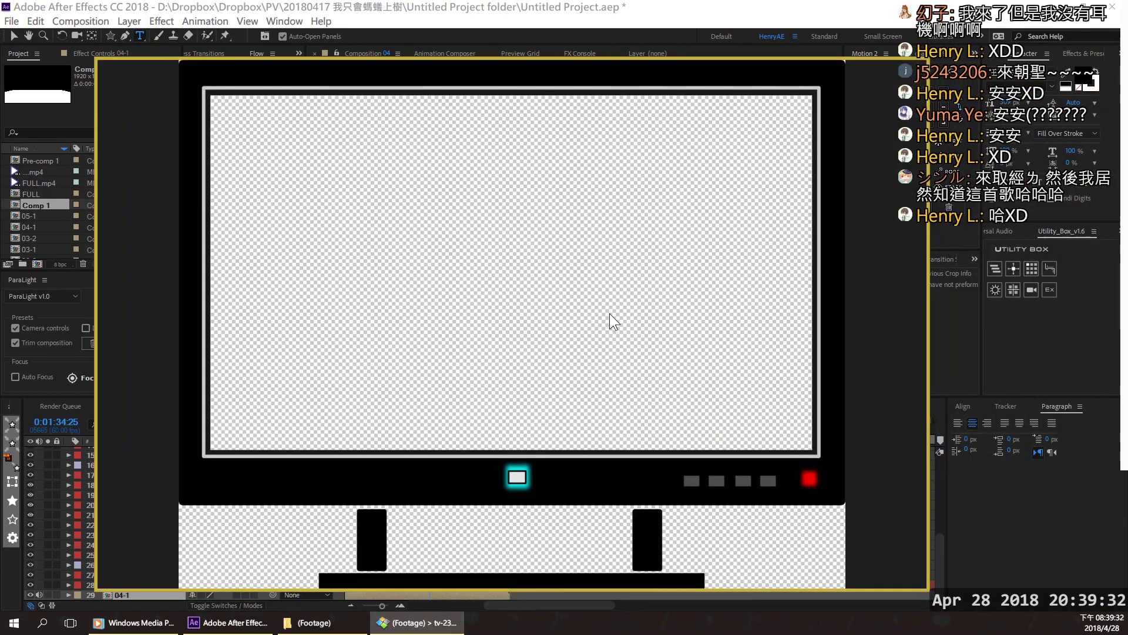
pyautogui.scroll(-3, 608, 311)
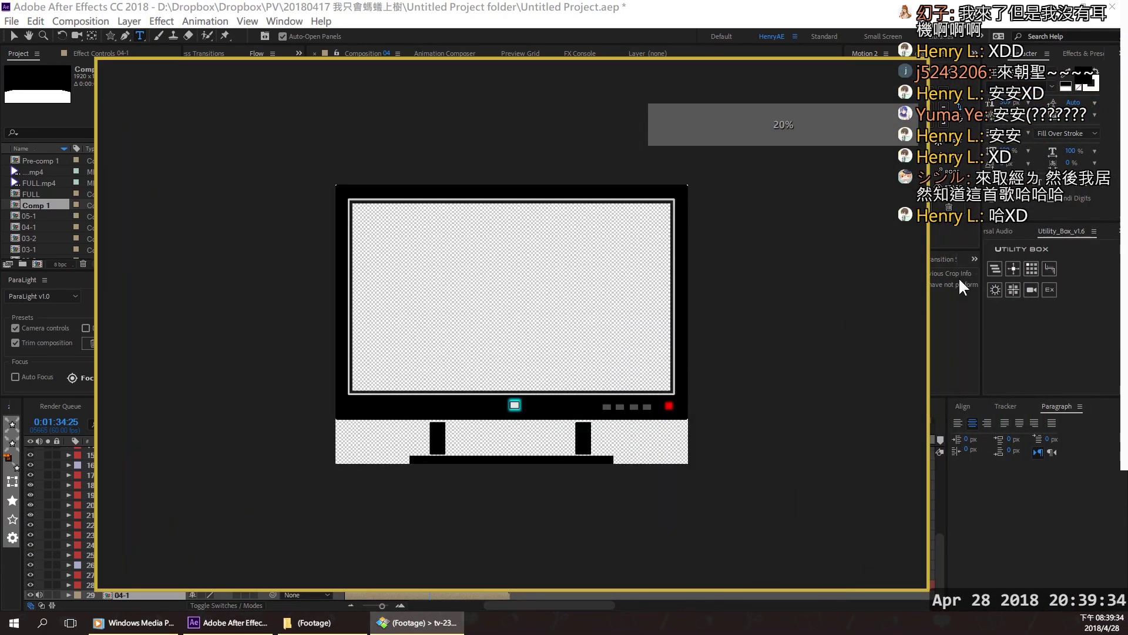
pyautogui.press('Escape')
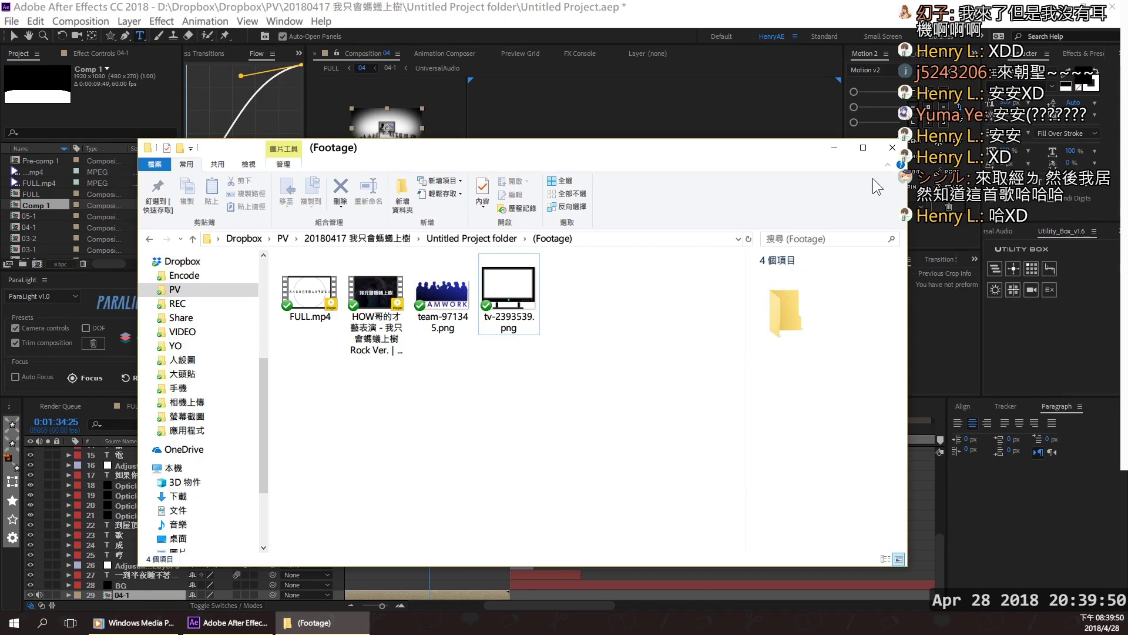
pyautogui.click(826, 149)
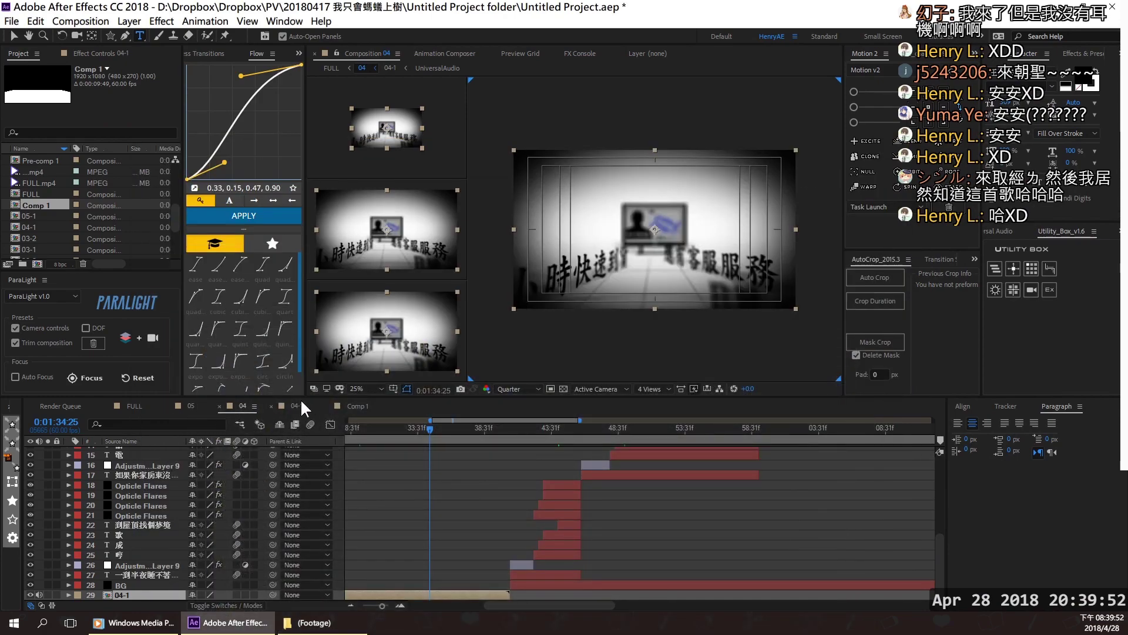
# Open the 04-1 composition and enter the tv-2393539.png Comp 1 monitor precomp.
pyautogui.click(197, 407)
pyautogui.click(241, 405)
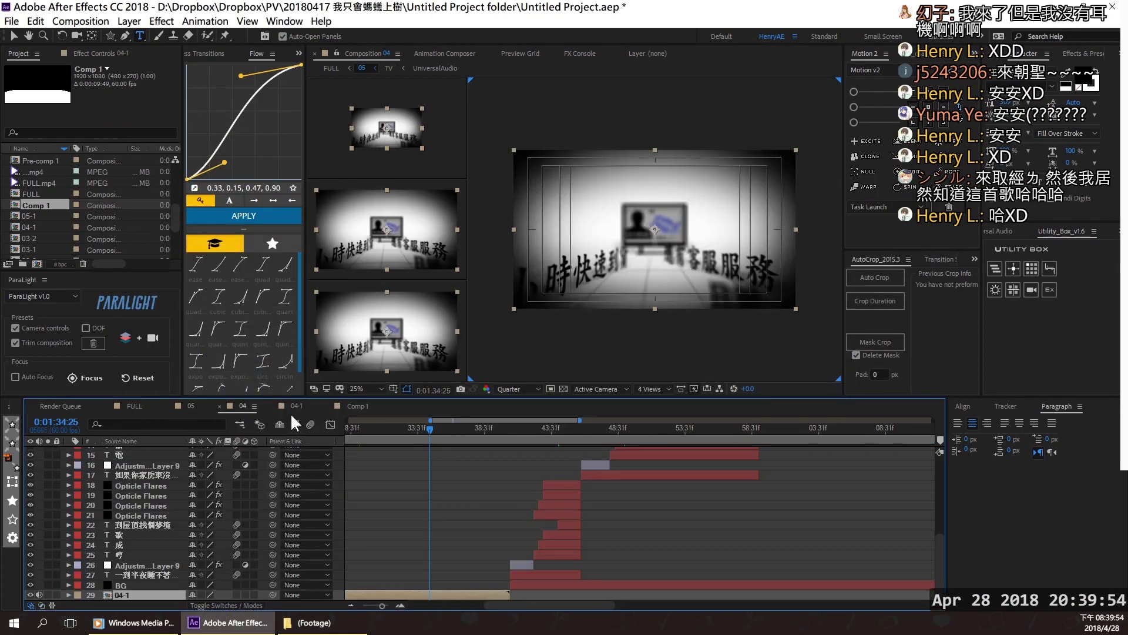
pyautogui.doubleClick(589, 299)
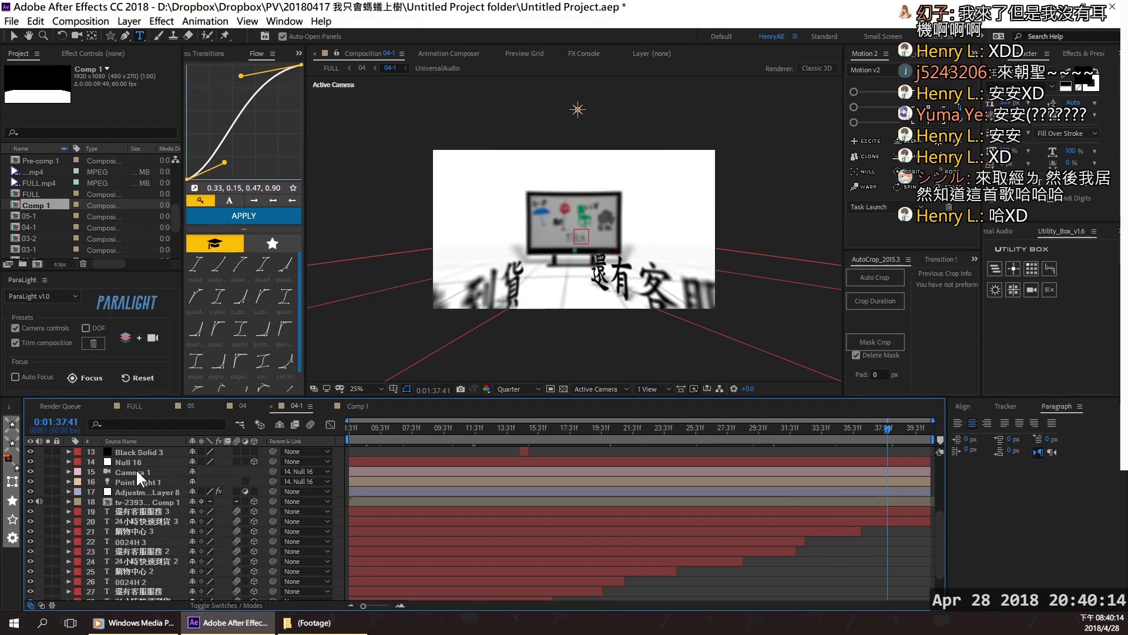
pyautogui.click(135, 503)
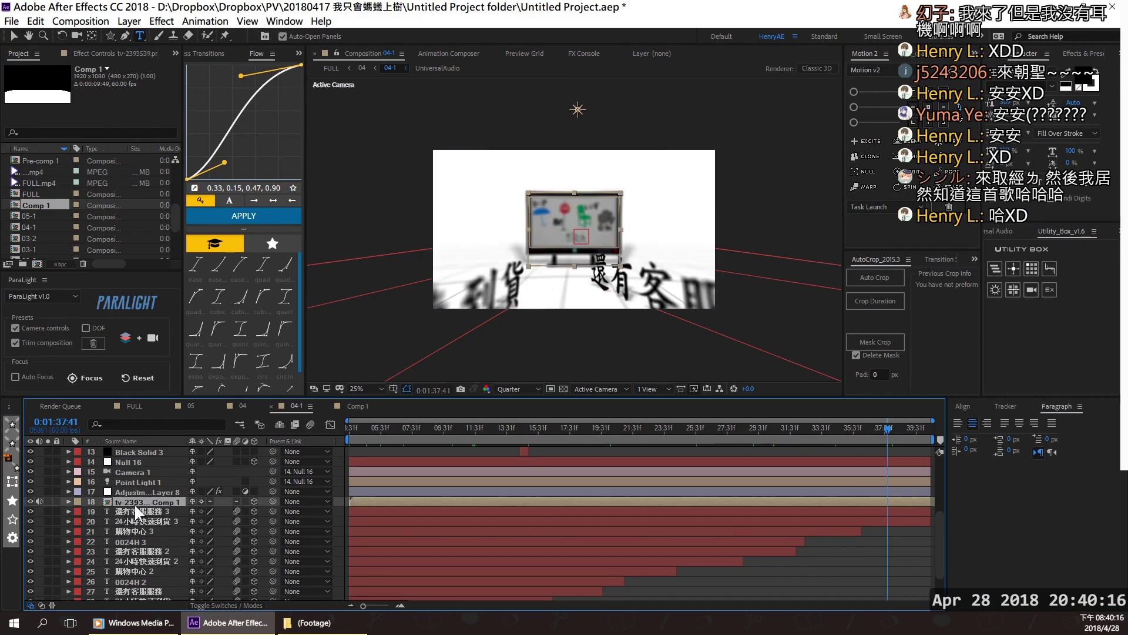
pyautogui.doubleClick(136, 505)
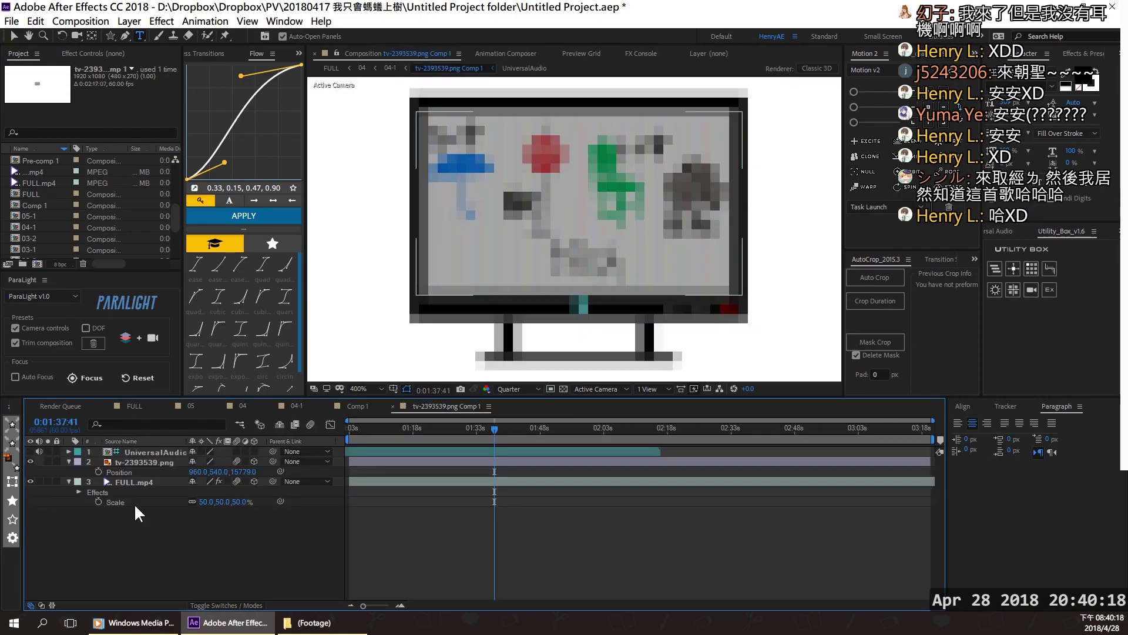
# Set viewer resolution to Full, toggle solo on FULL.mp4, then return to 04-1.
pyautogui.click(521, 390)
pyautogui.click(515, 424)
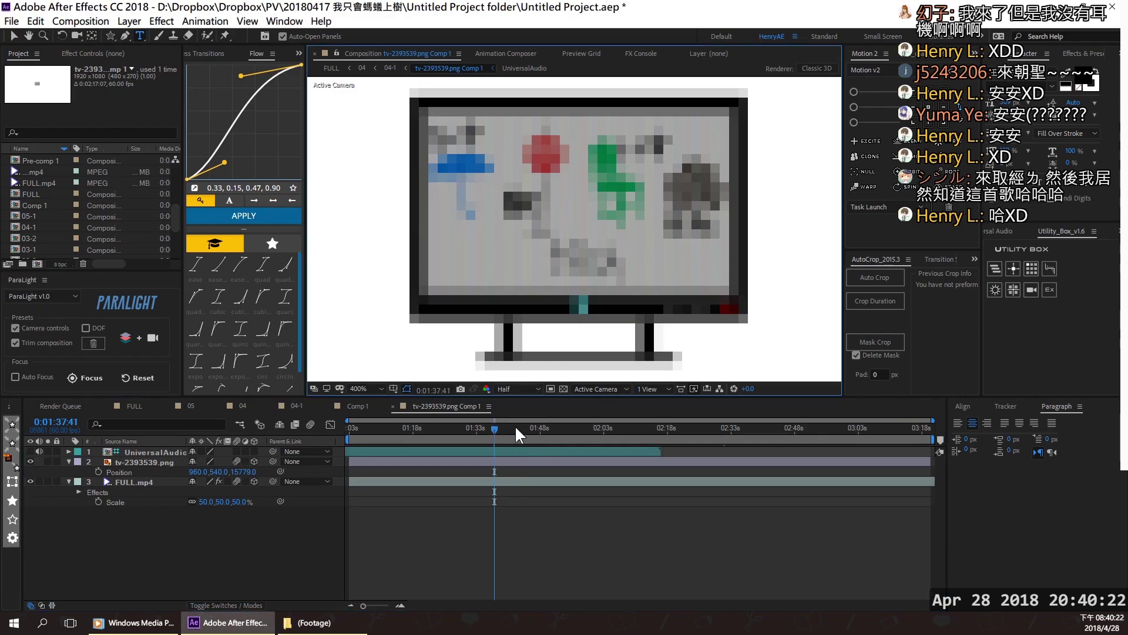
pyautogui.click(521, 389)
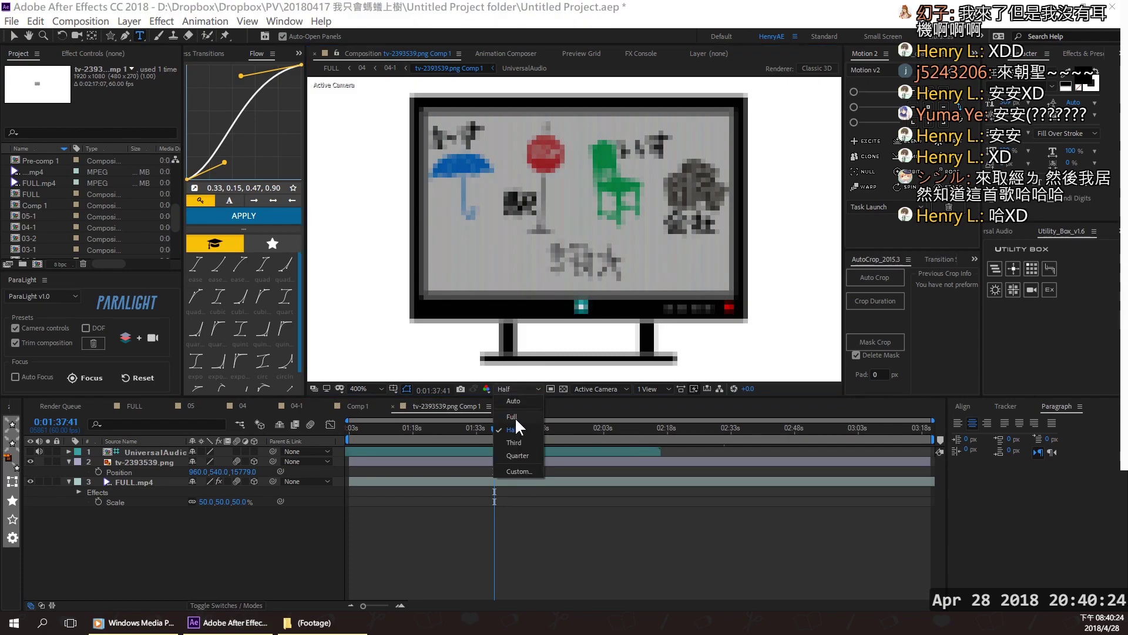
pyautogui.click(515, 417)
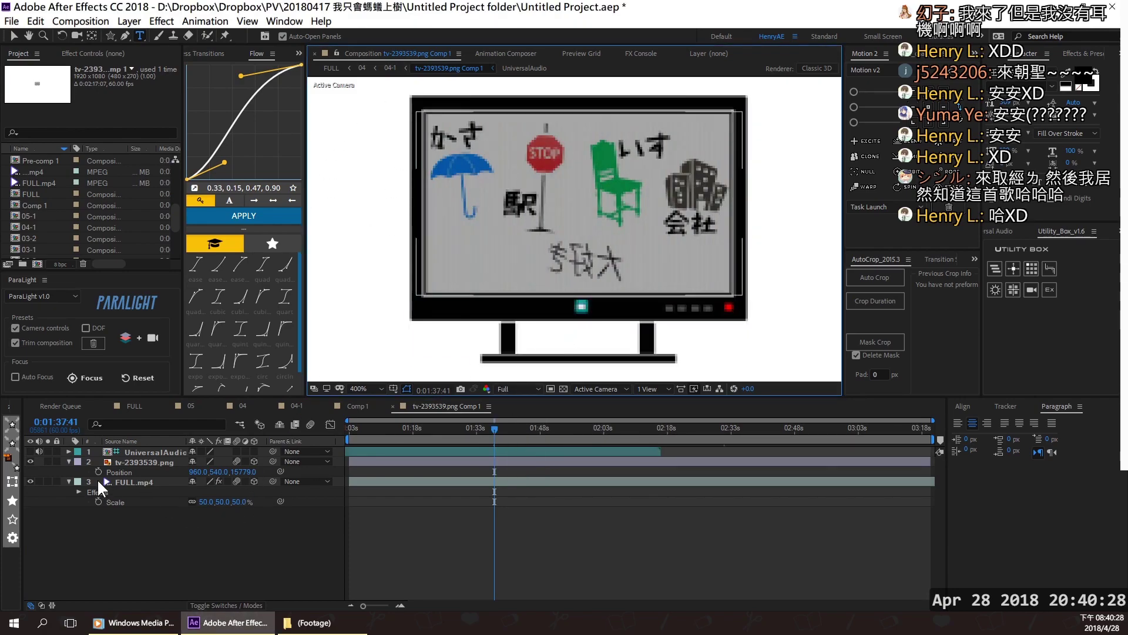
pyautogui.click(134, 461)
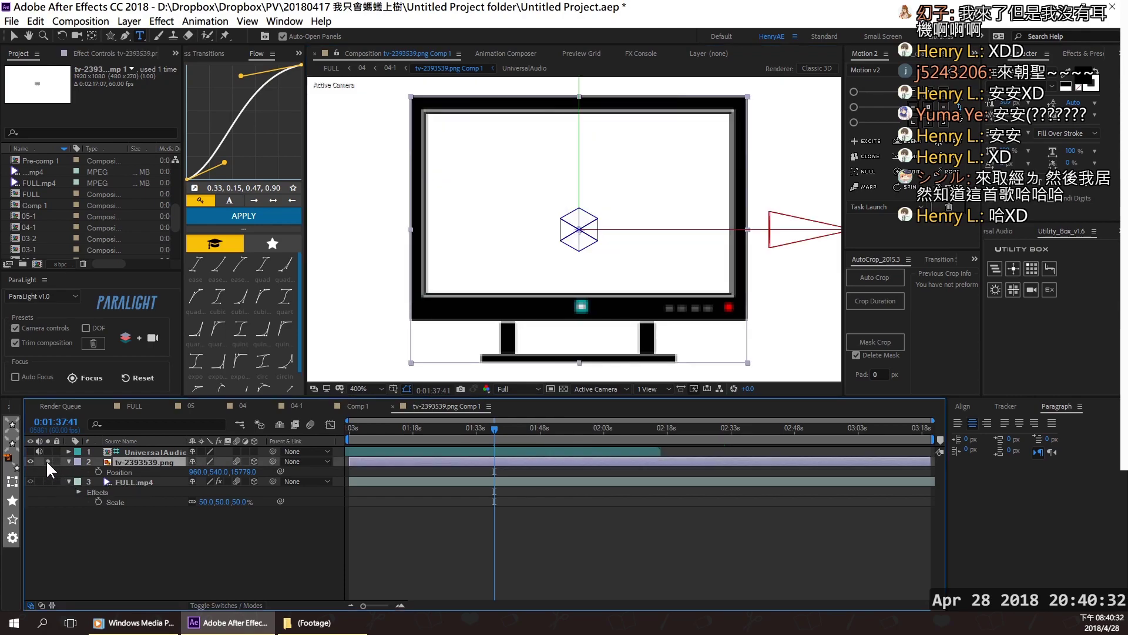
pyautogui.click(130, 482)
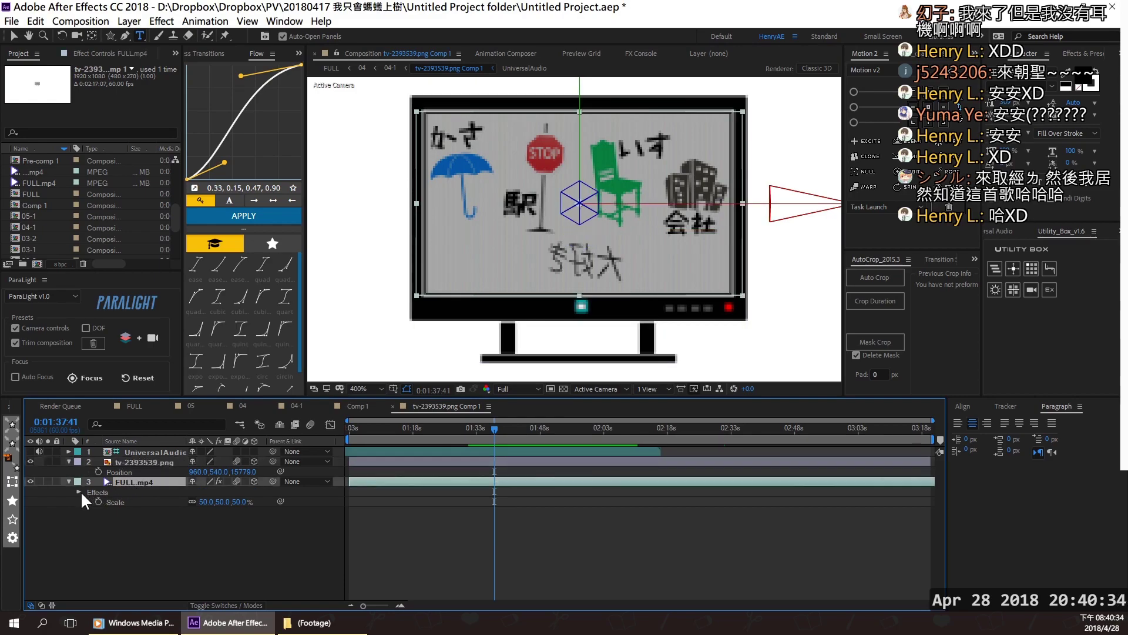
pyautogui.click(45, 481)
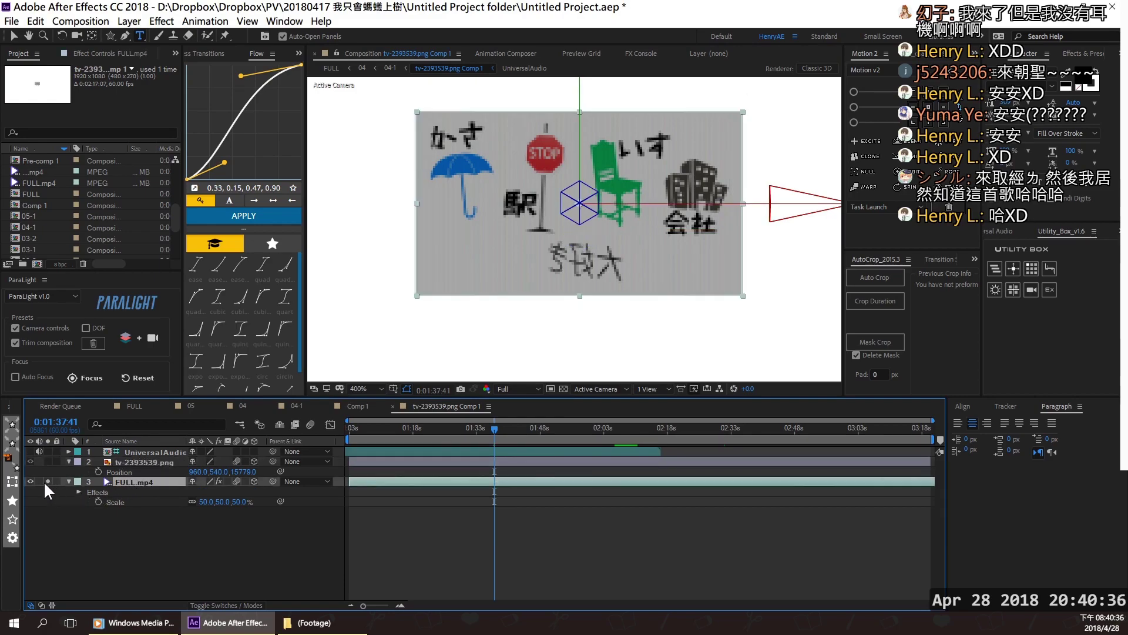
pyautogui.click(45, 481)
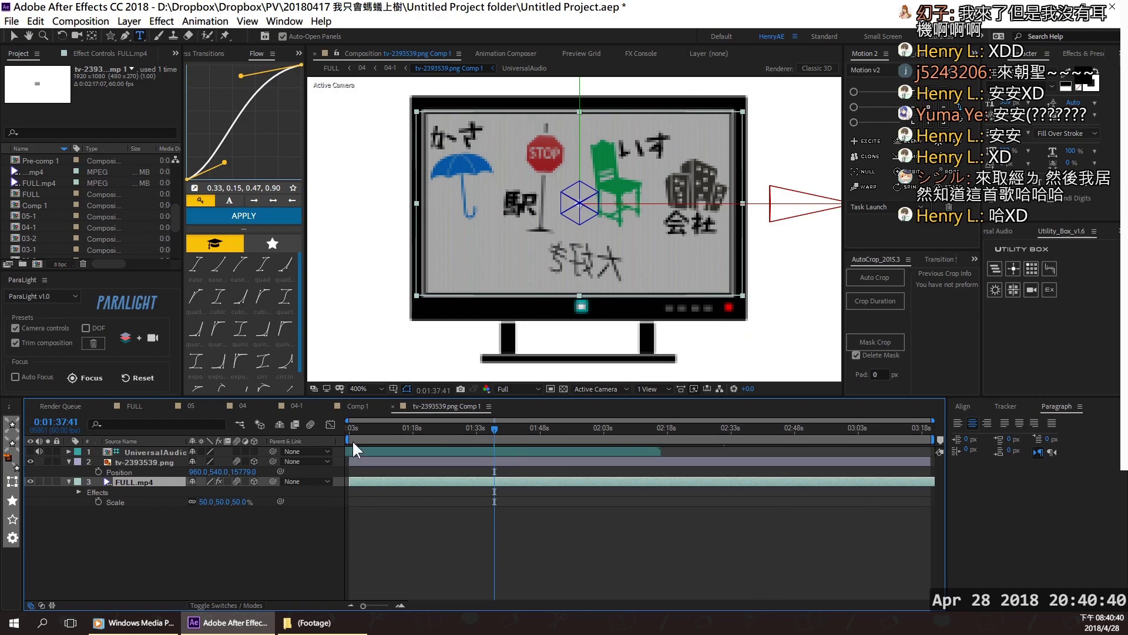
pyautogui.click(354, 404)
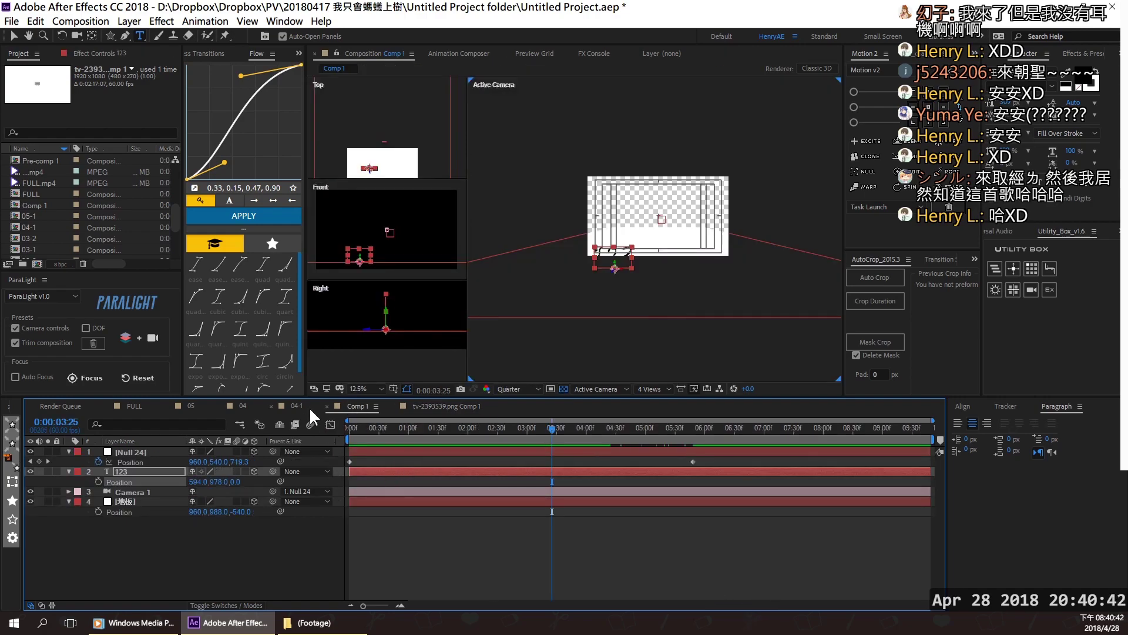
pyautogui.click(291, 404)
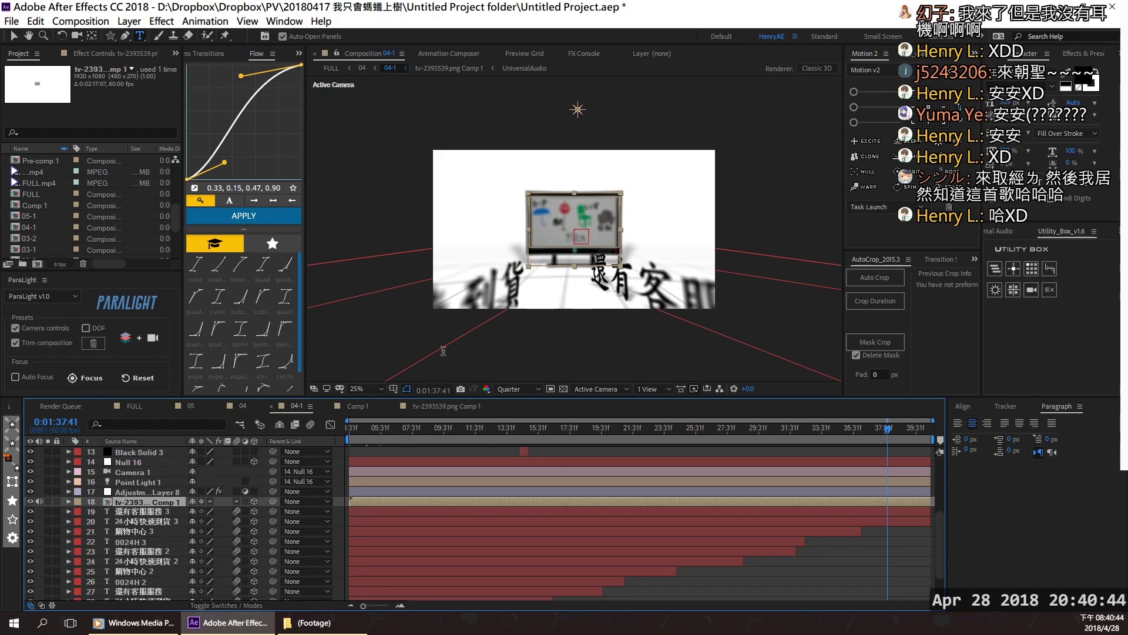